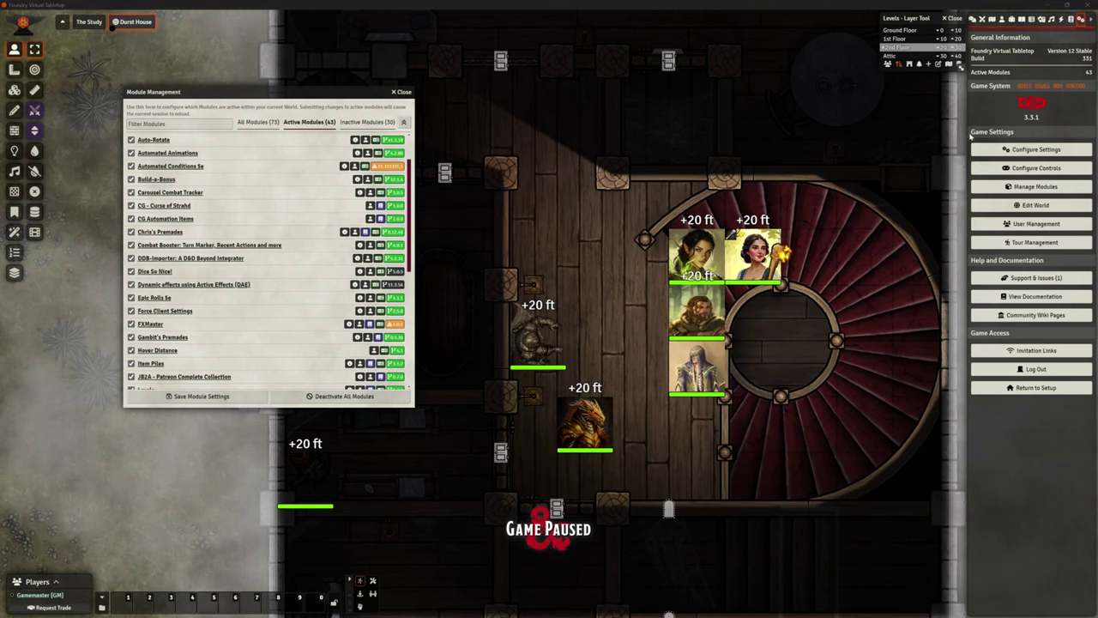
Open the Midi QOL workflow settings, view the import of settings from a JSON file, and cancel it
click(1022, 153)
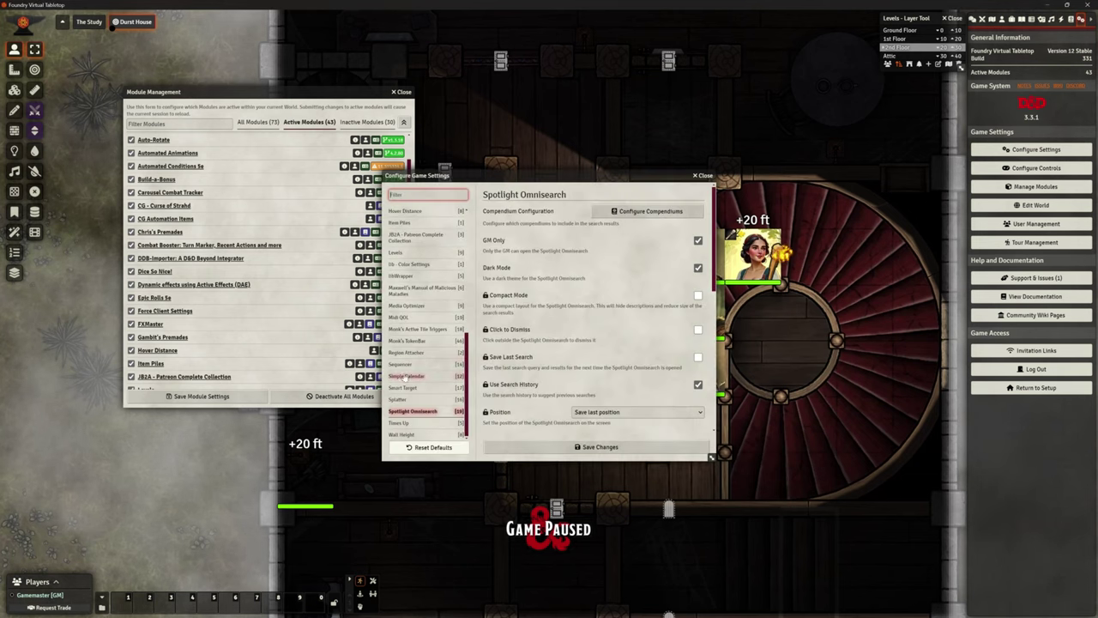
click(411, 317)
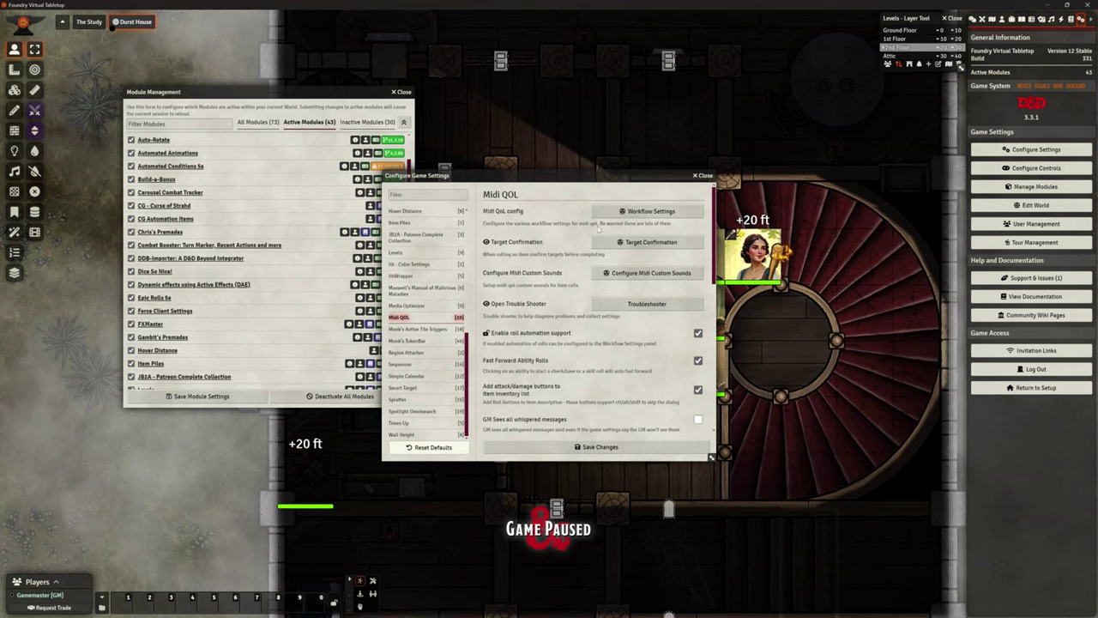
click(642, 211)
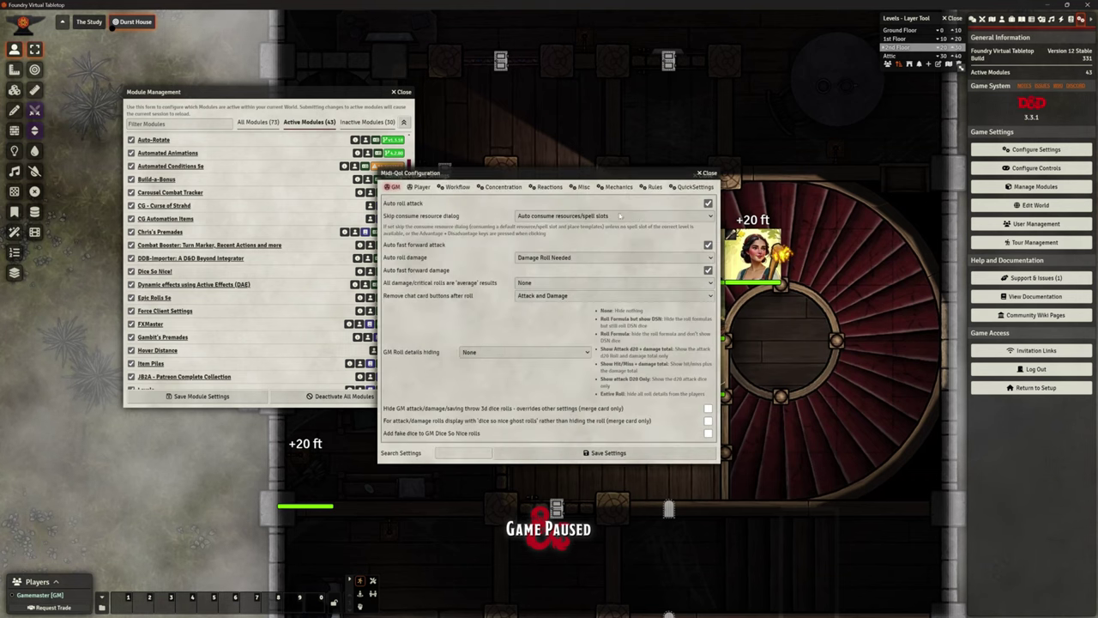
click(612, 188)
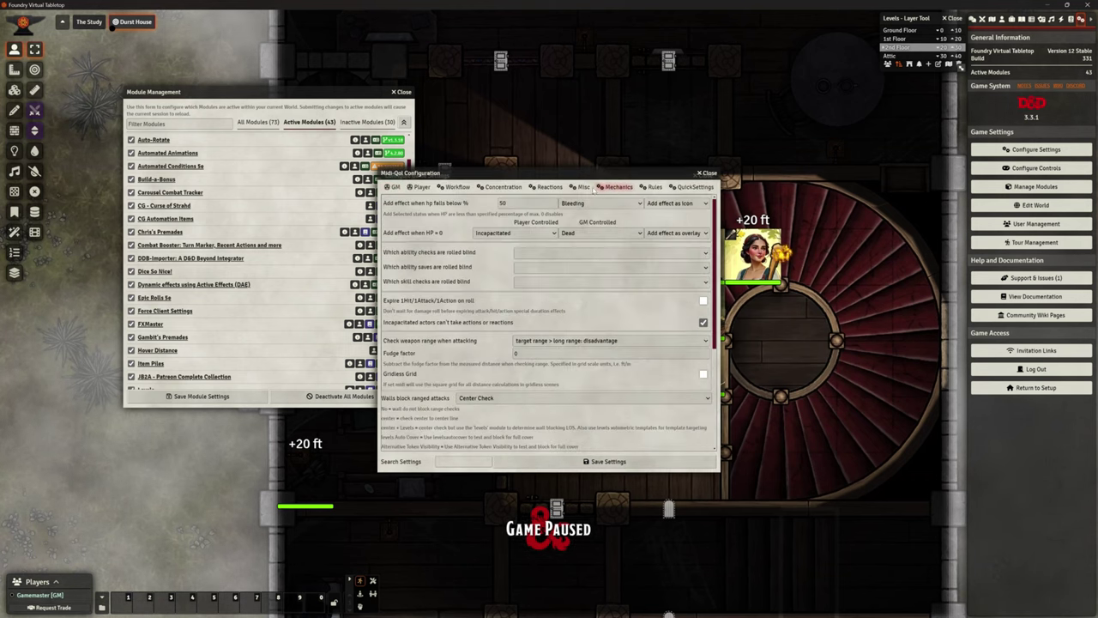
click(582, 187)
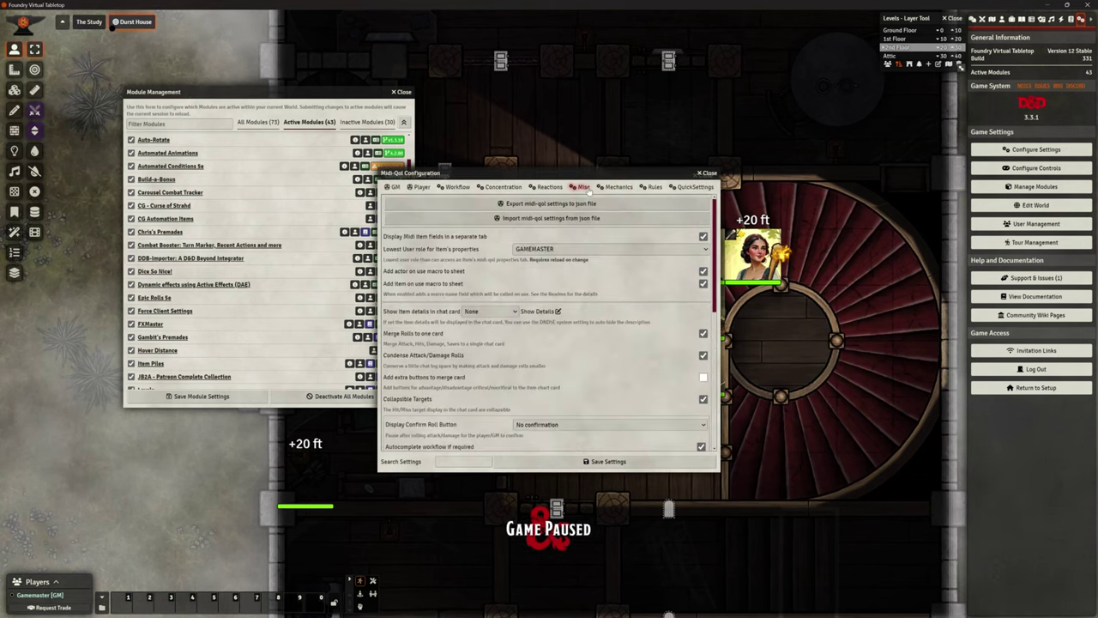
click(525, 219)
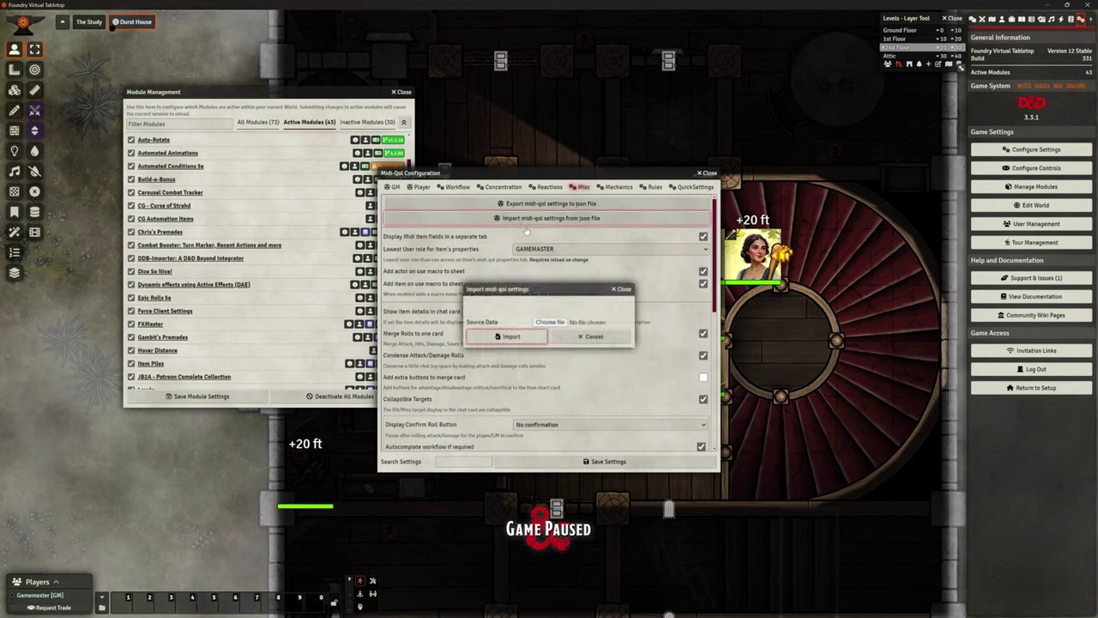
click(581, 336)
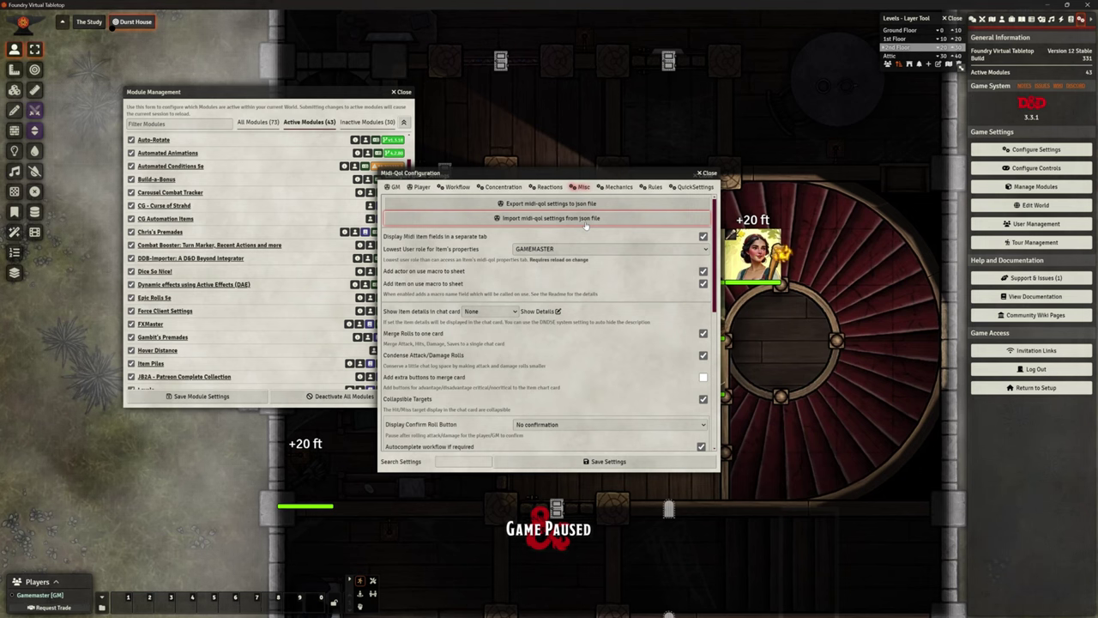
Check the Midi QOL version and its Foundry compatibility in the full module list, and close the list
click(1010, 189)
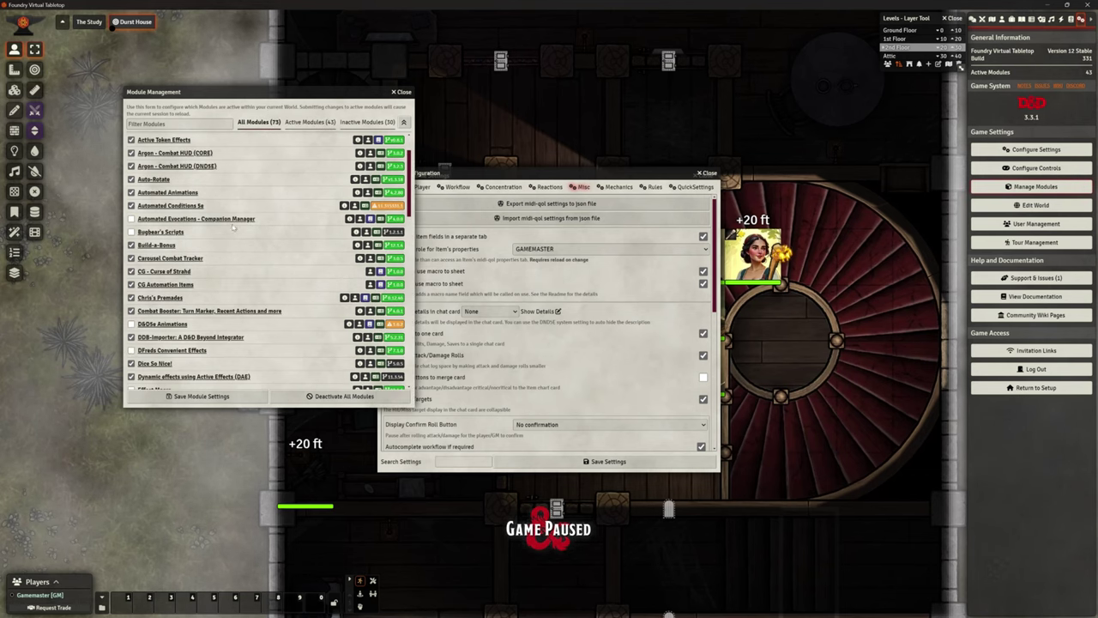
scroll(235, 215, down, 3)
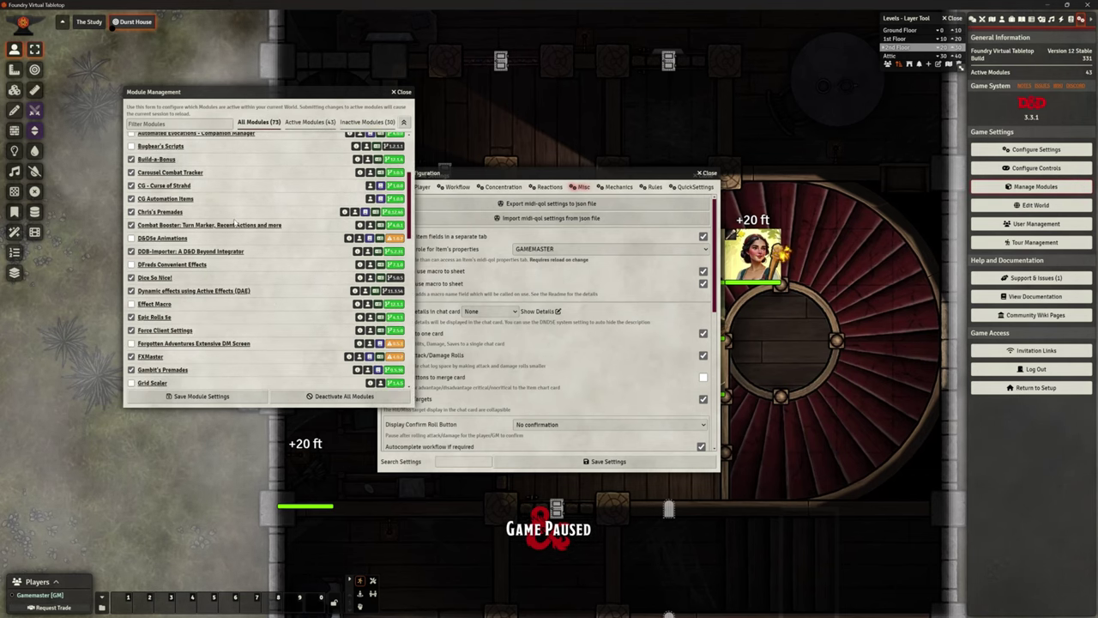
scroll(235, 223, down, 6)
scroll(240, 324, down, 2)
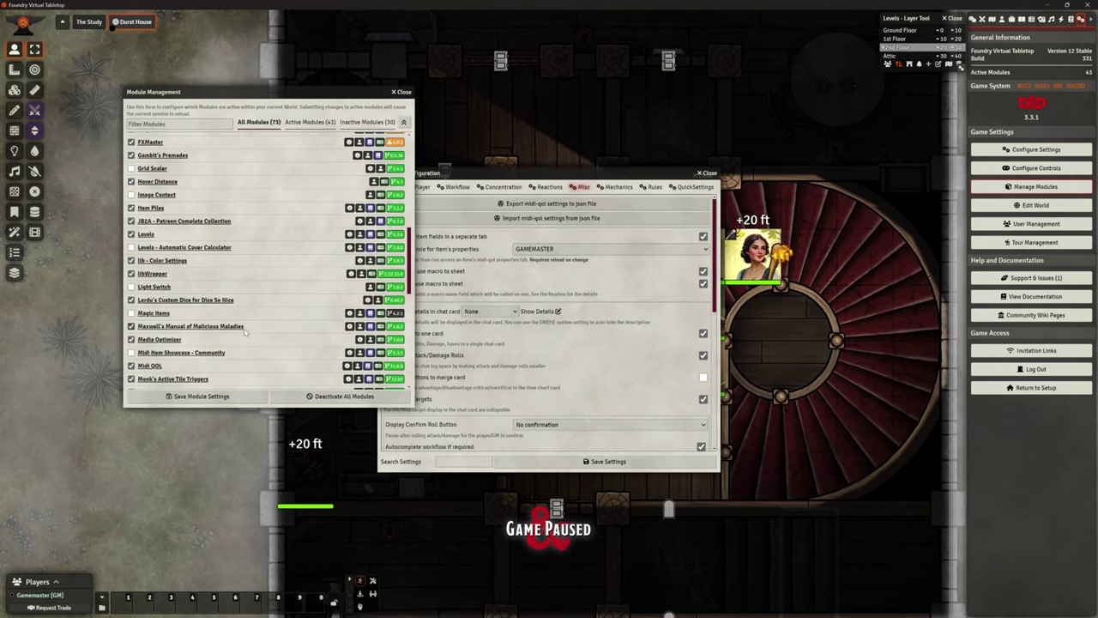
scroll(258, 341, down, 2)
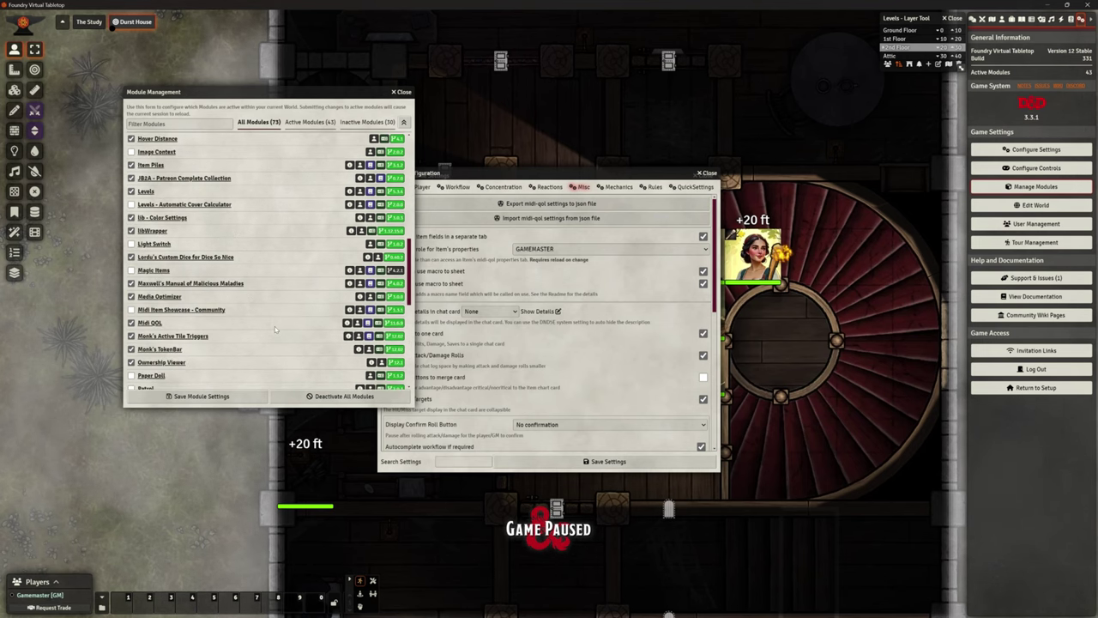
mouse_move(396, 324)
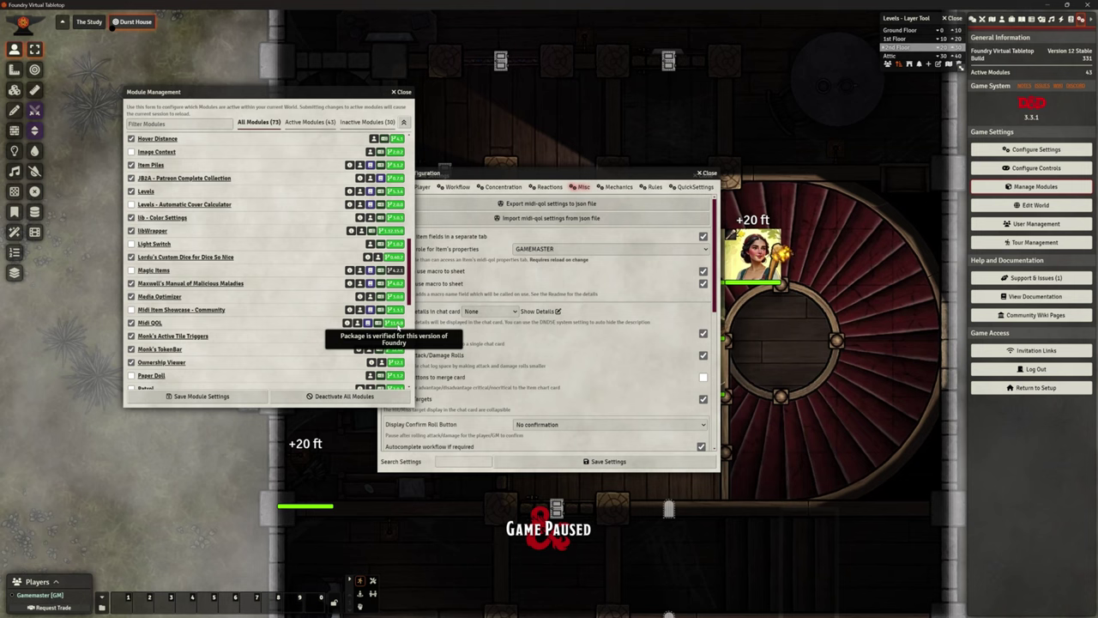
click(405, 93)
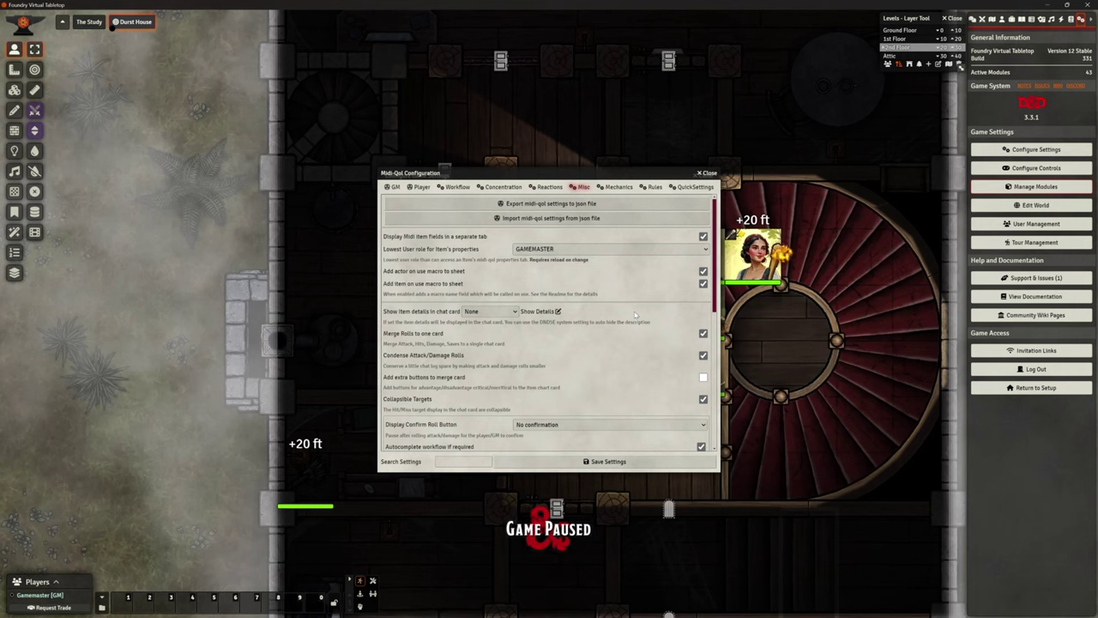
Review the Mechanics and Rules settings in the Midi QOL configuration and save it
click(618, 187)
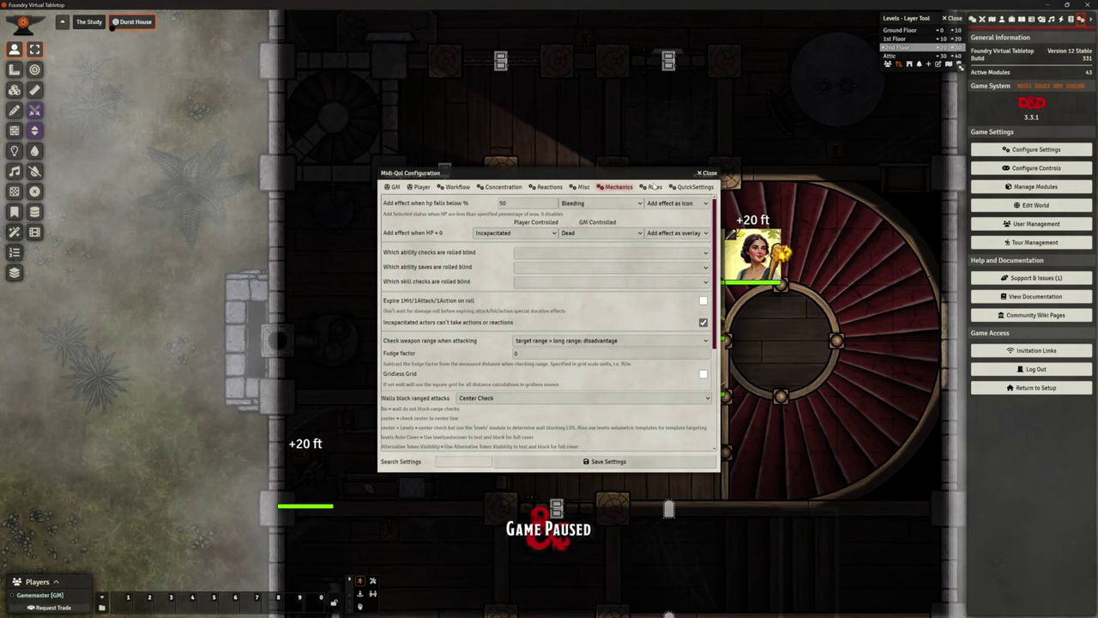
click(655, 187)
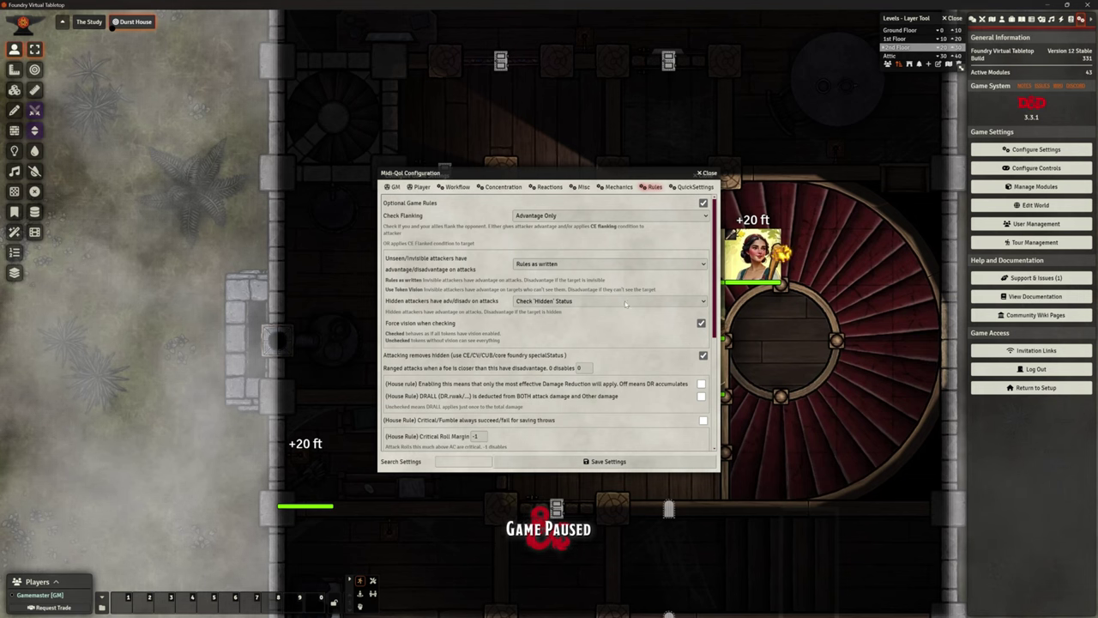
click(600, 461)
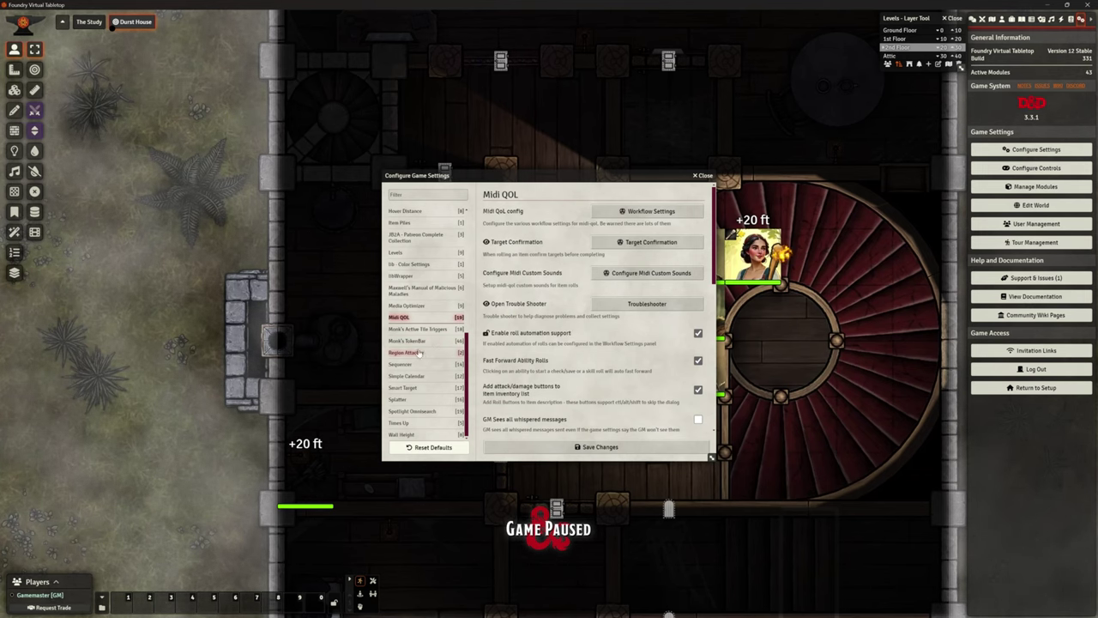
click(648, 212)
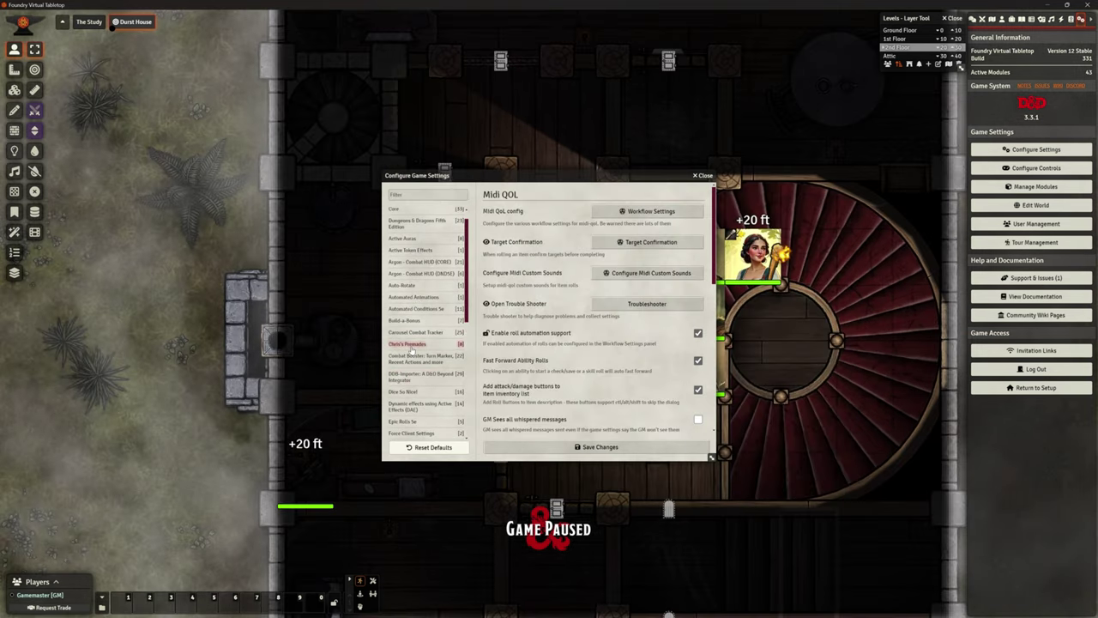
Review the General Options and Dialog Options of Chris's Premades without changing them
click(409, 344)
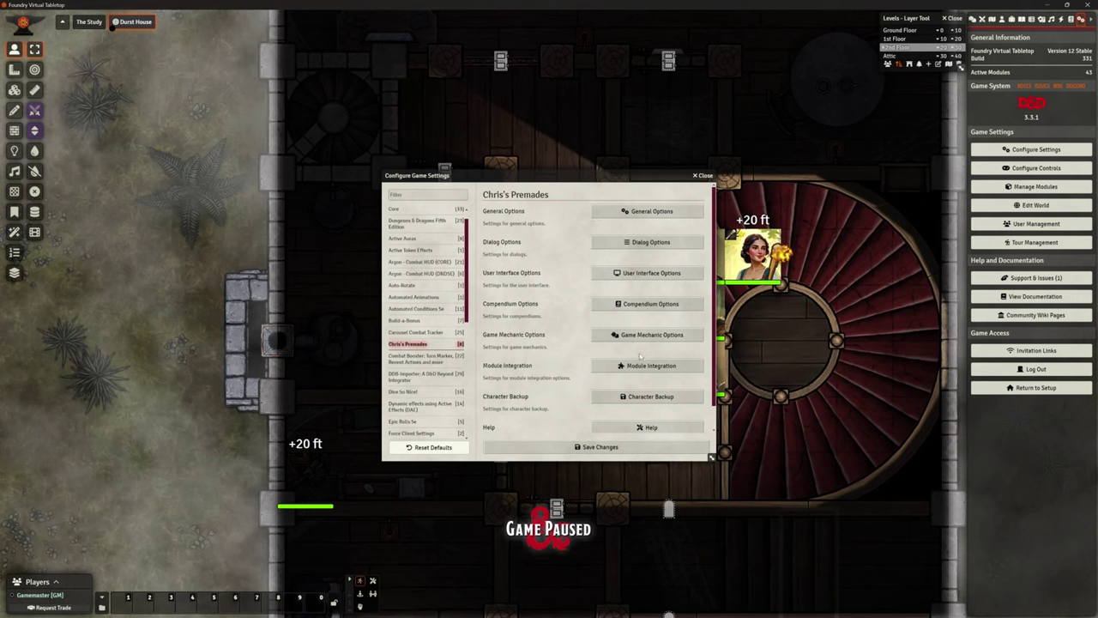
click(644, 211)
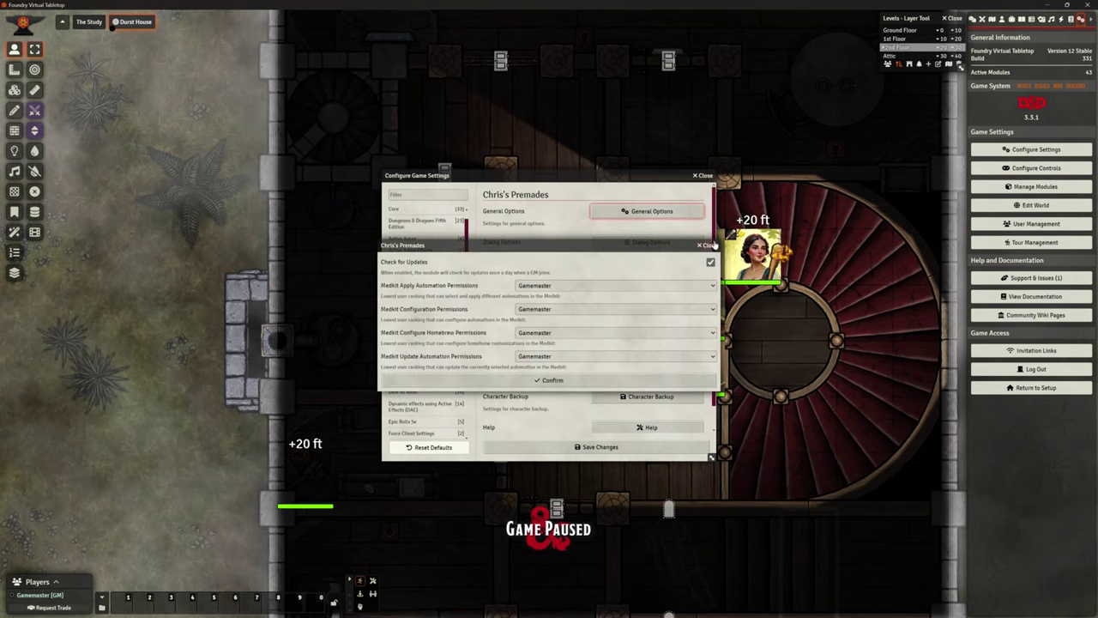
click(704, 245)
click(615, 247)
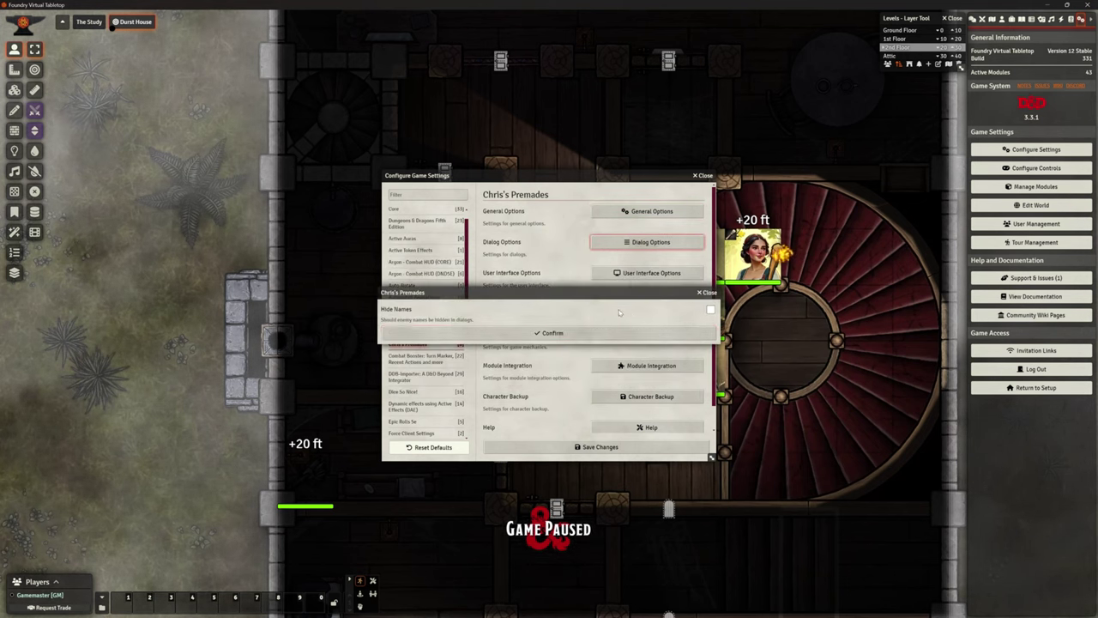
click(705, 293)
Examine the hidden compendium folders and hidden compendiums in Chris's Premades, compare them with the compendium packs, and confirm the User Interface Options
click(650, 273)
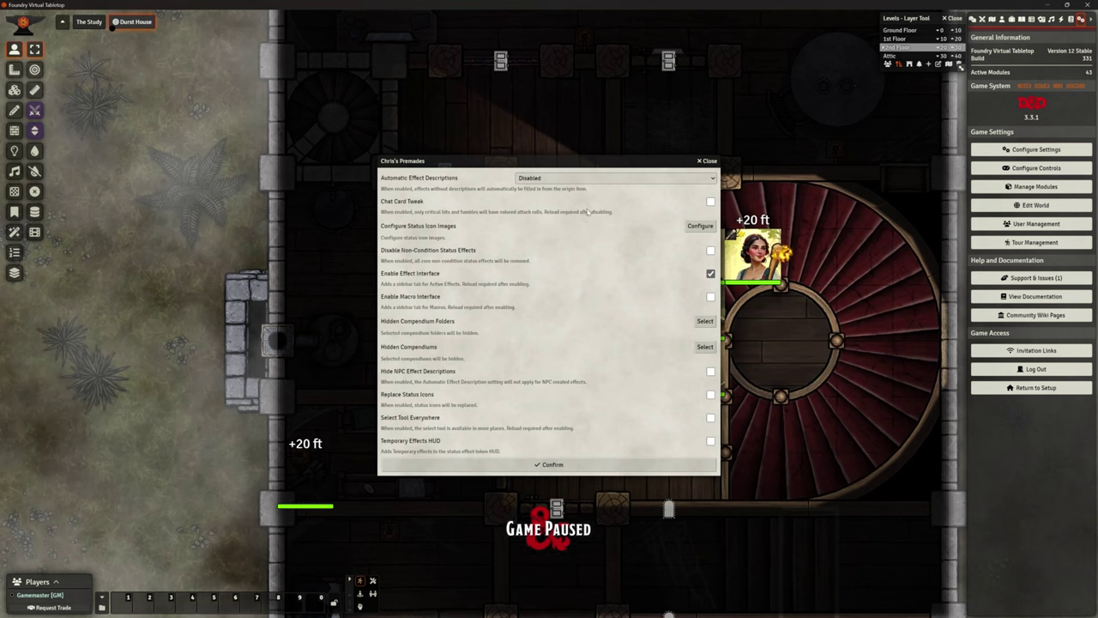
click(702, 322)
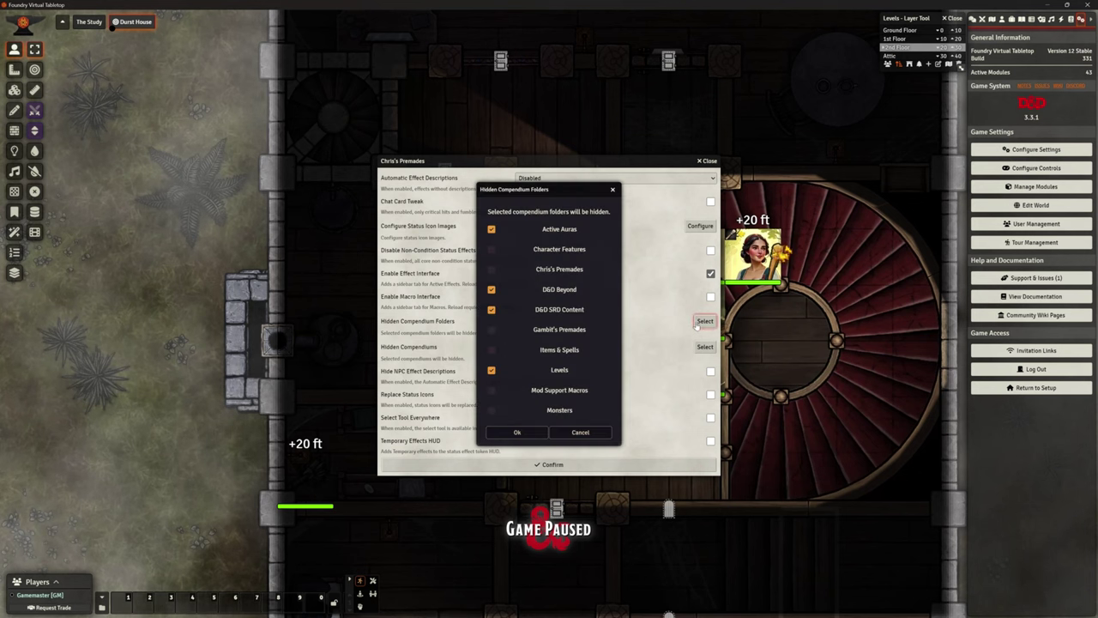
click(581, 432)
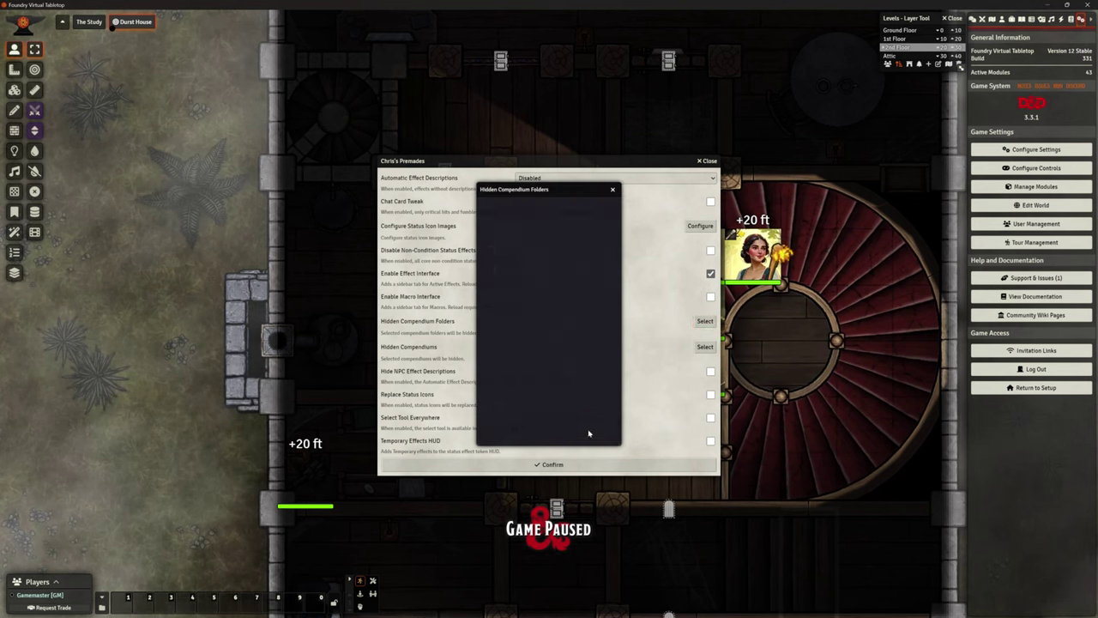
click(704, 346)
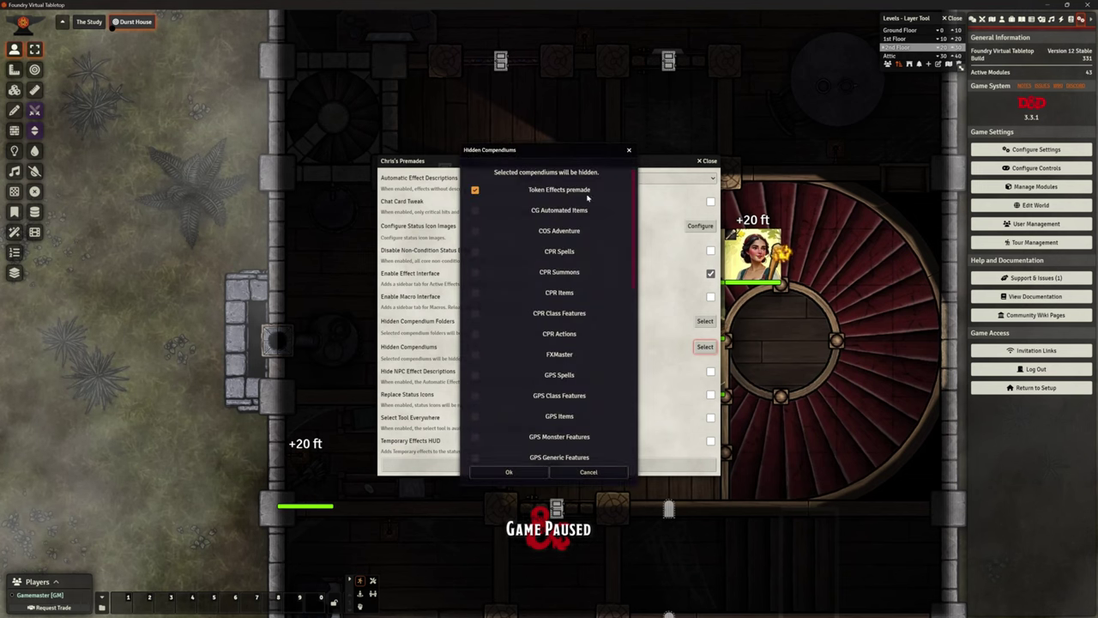
scroll(585, 180, down, 5)
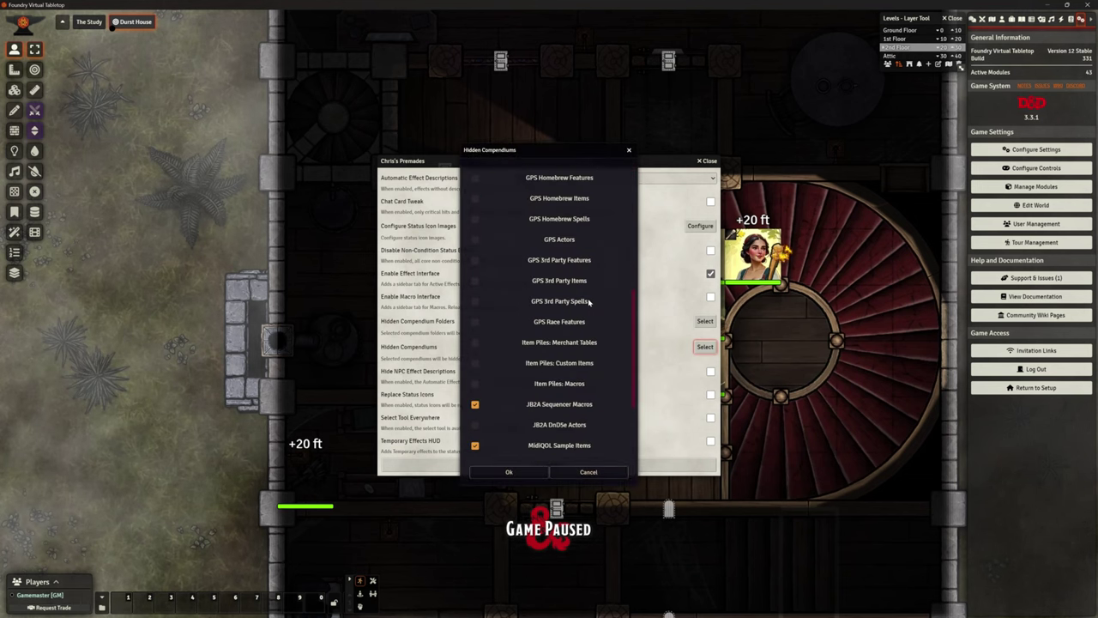
click(589, 472)
click(1071, 19)
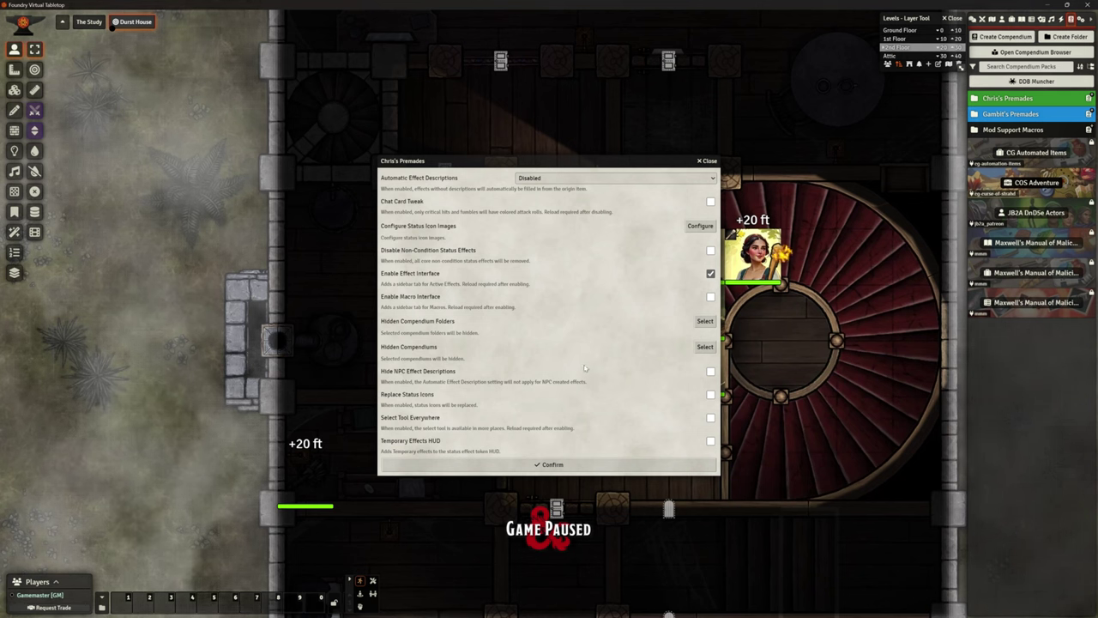
click(570, 463)
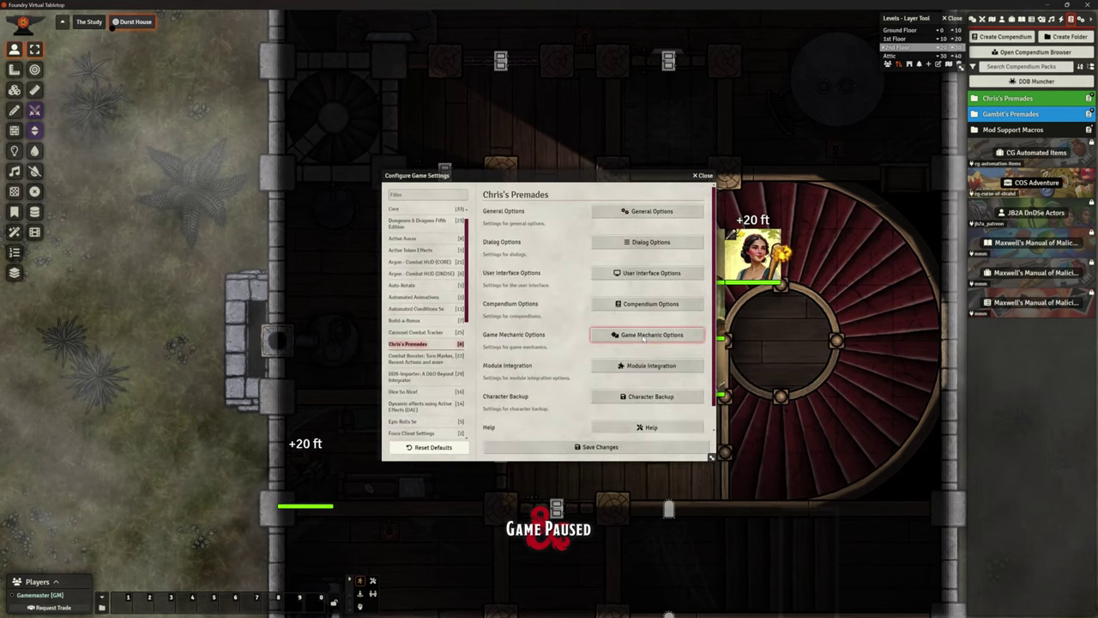
Review and confirm the Game Mechanic Options and Module Integration settings of Chris's Premades
click(643, 336)
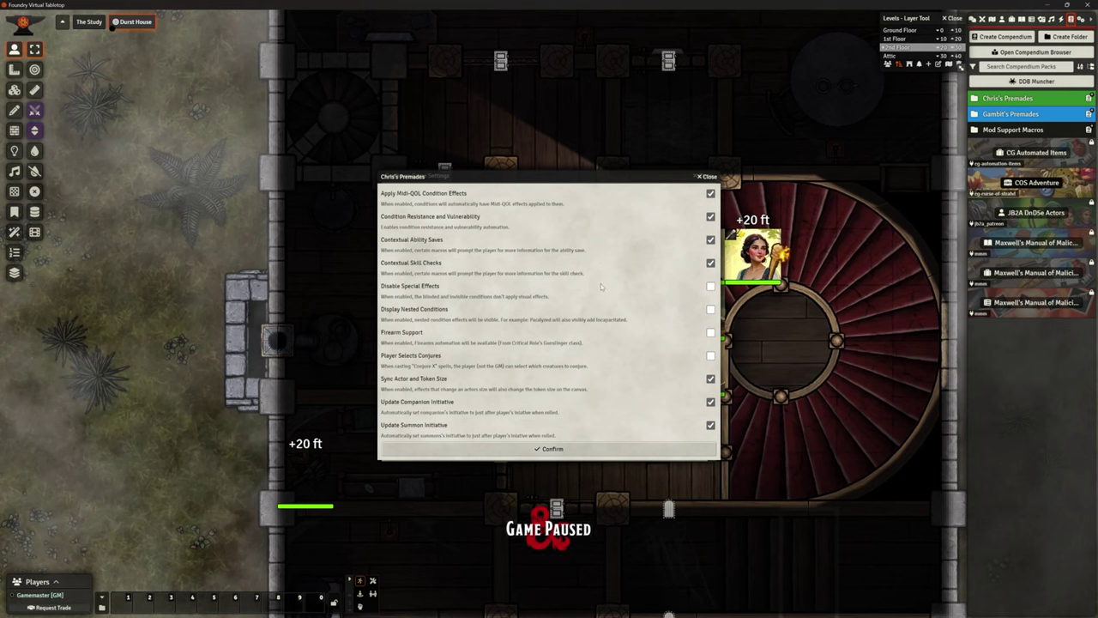
click(601, 450)
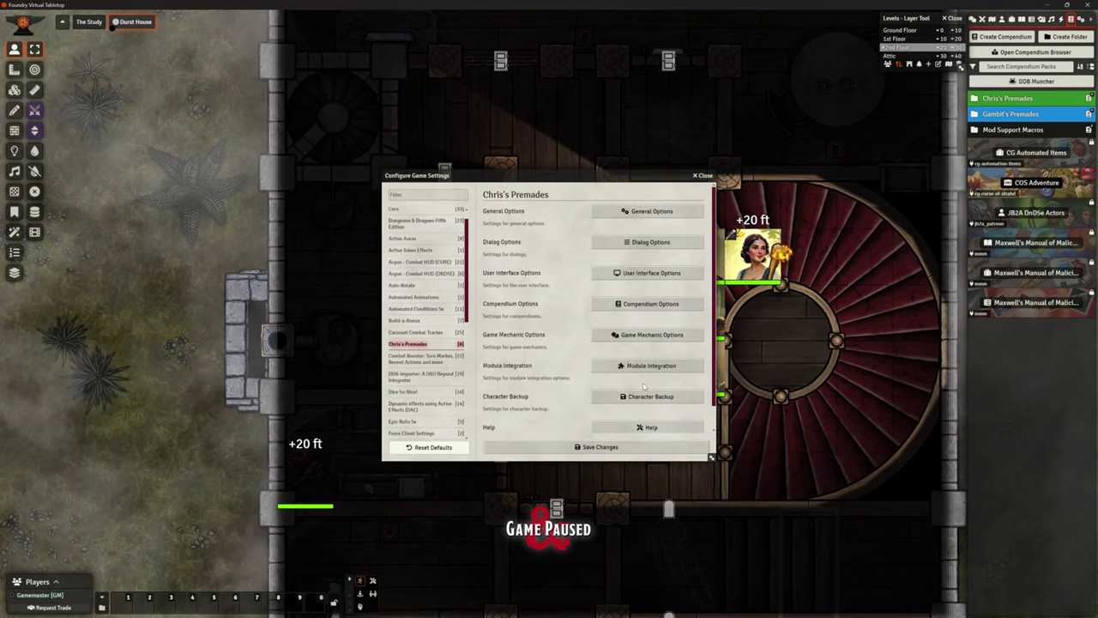
click(657, 365)
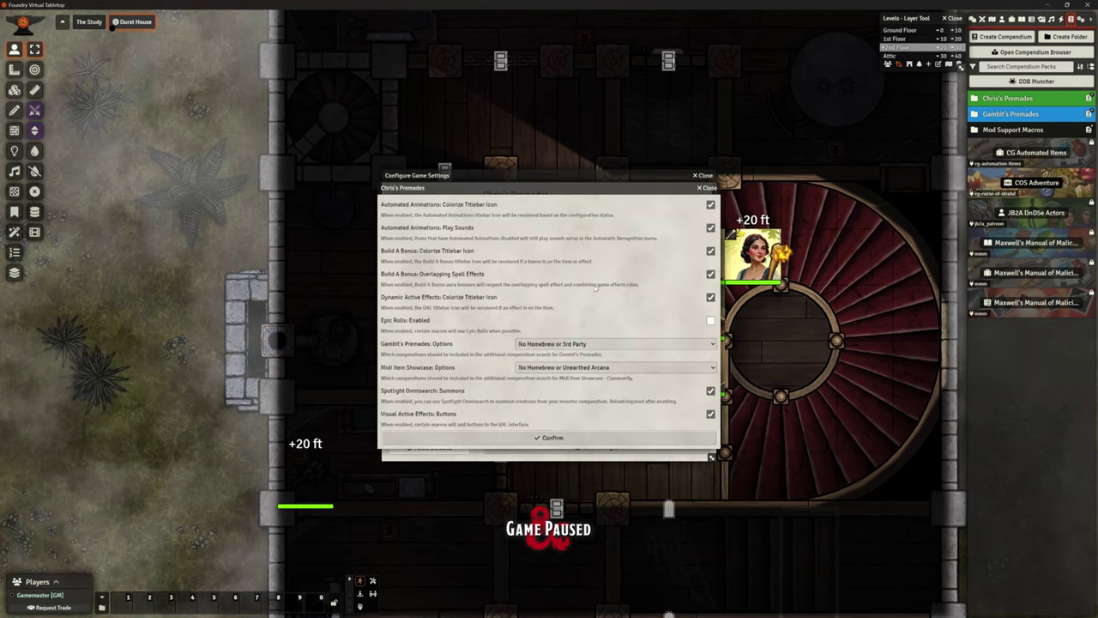
click(604, 439)
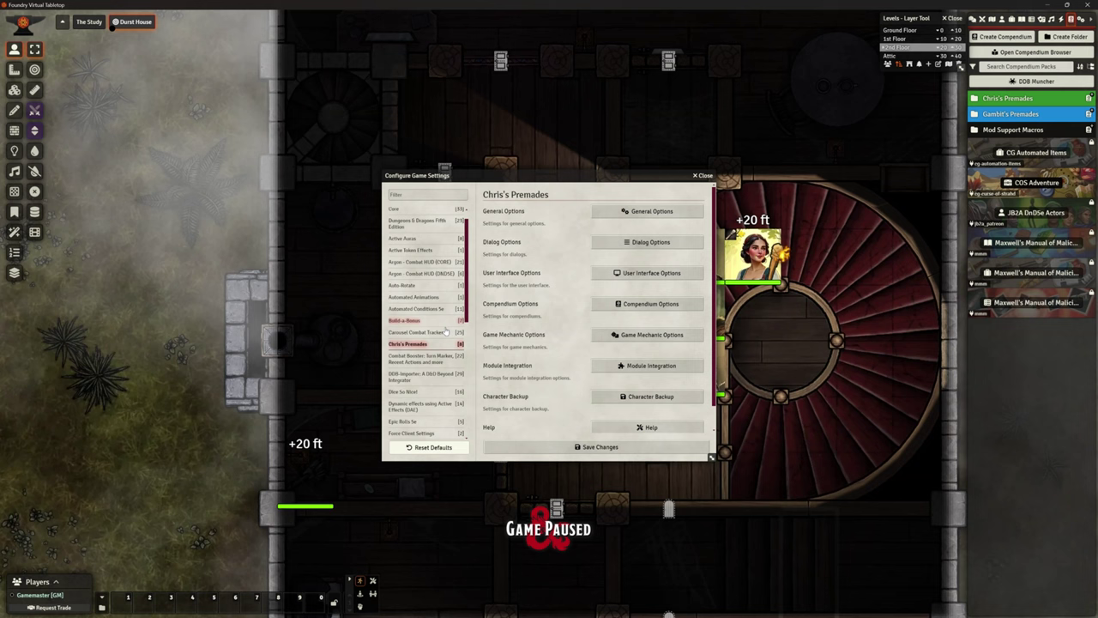
Review the General Settings and the spell automation options of Gambit's Premades without changing them
scroll(421, 335, down, 3)
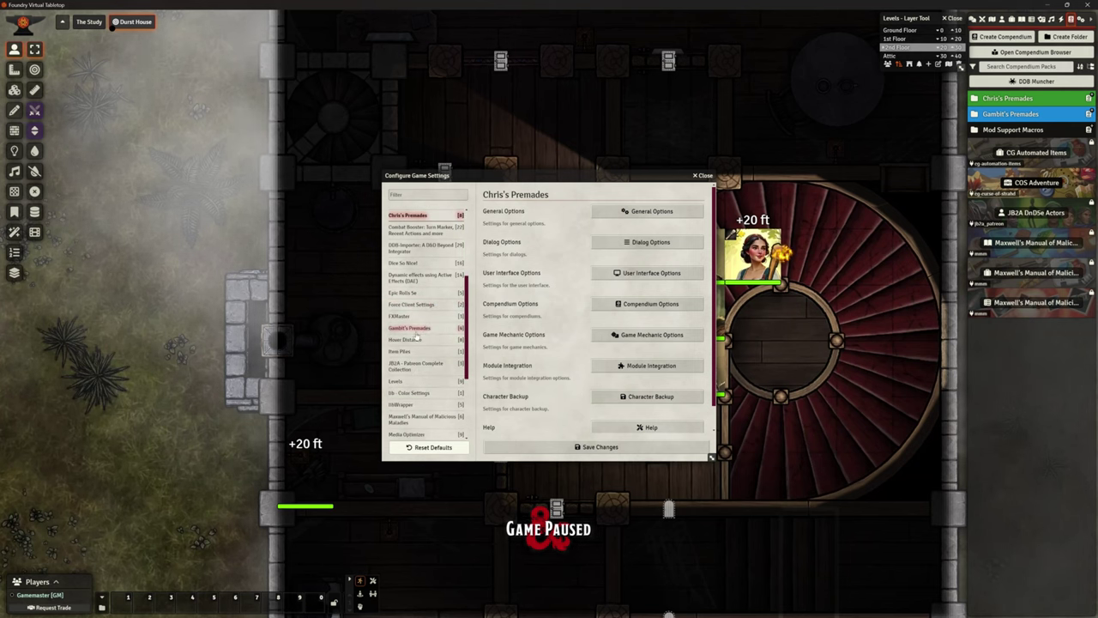
click(412, 330)
click(643, 211)
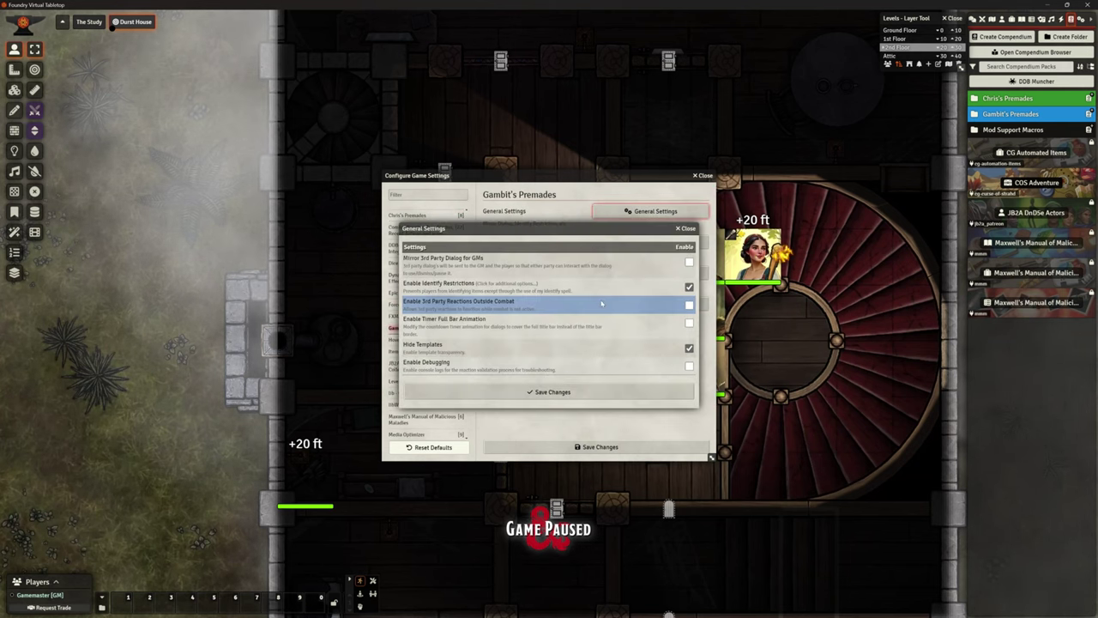
click(684, 230)
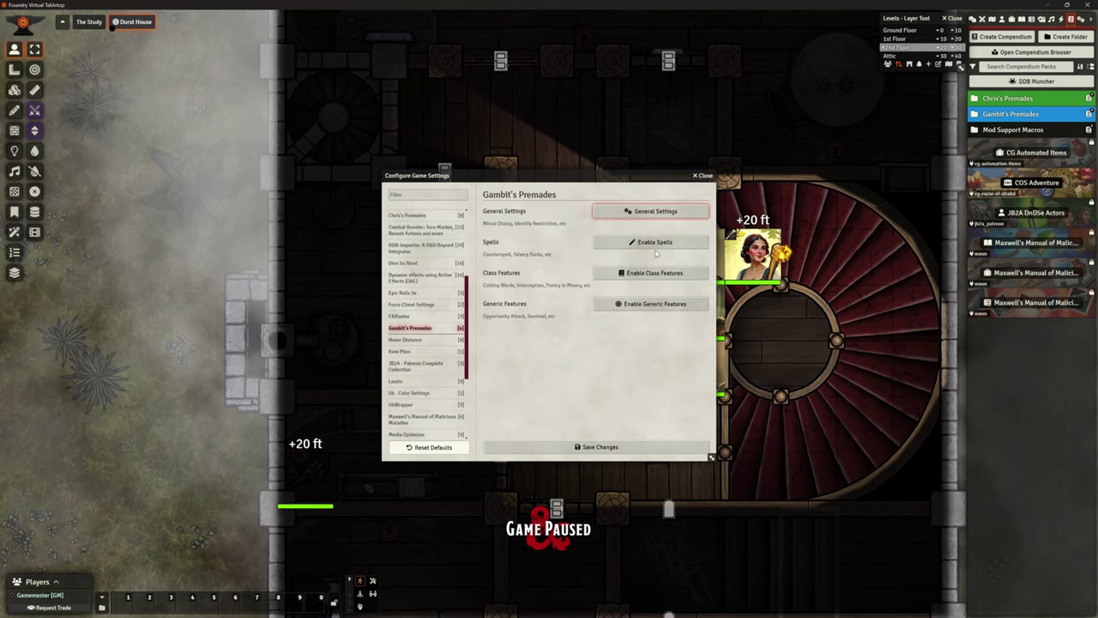
click(654, 242)
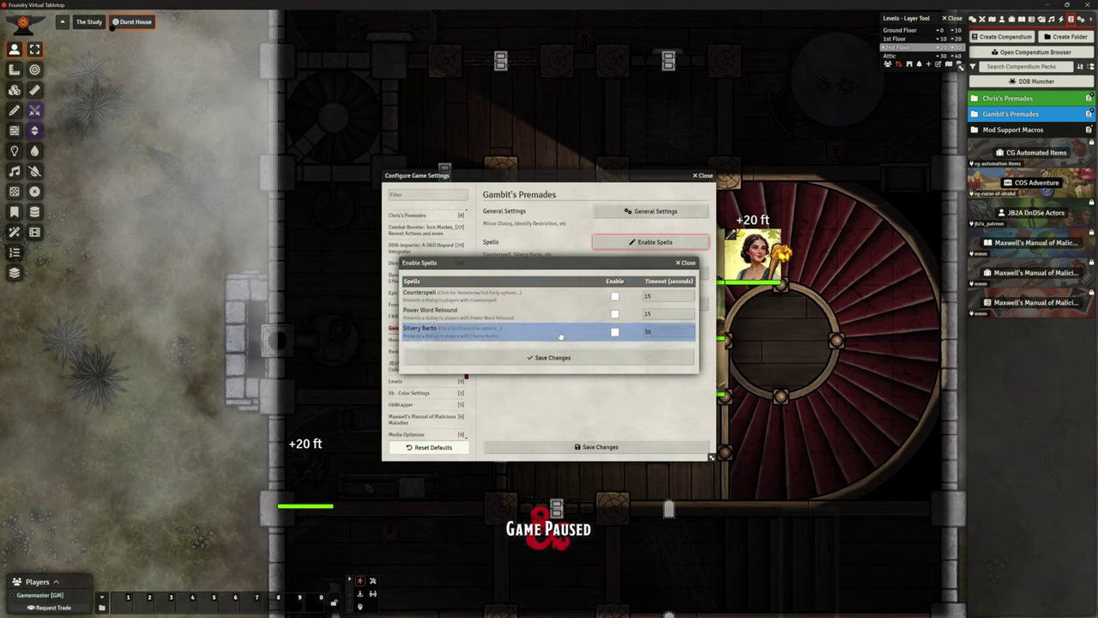
click(686, 263)
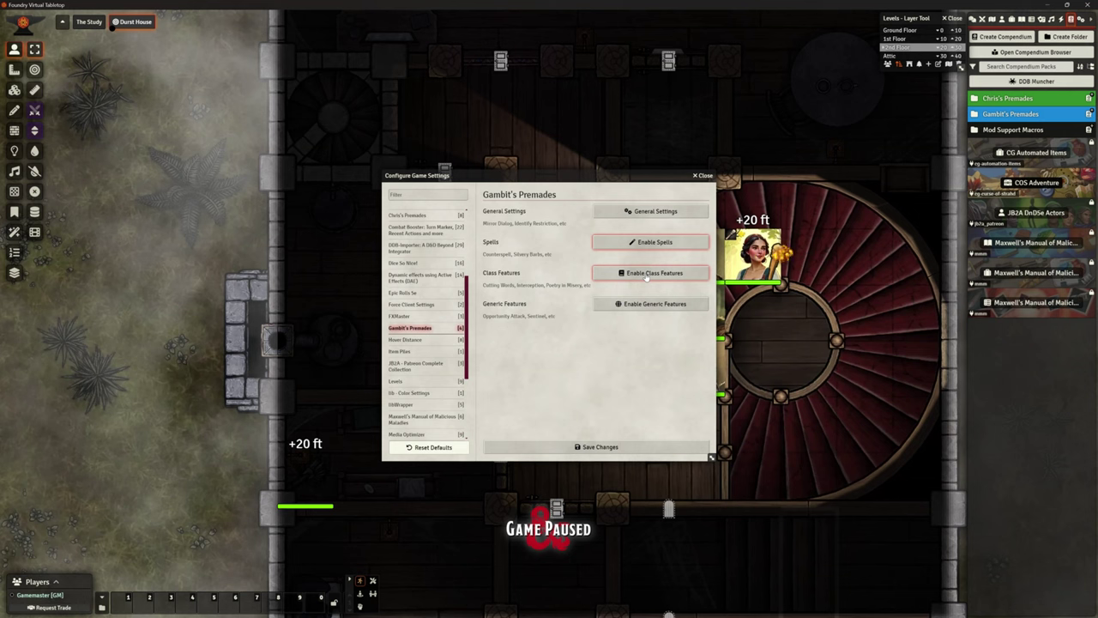
Review the class features of Gambit's Premades, confirm its generic features, and save the game settings
click(647, 274)
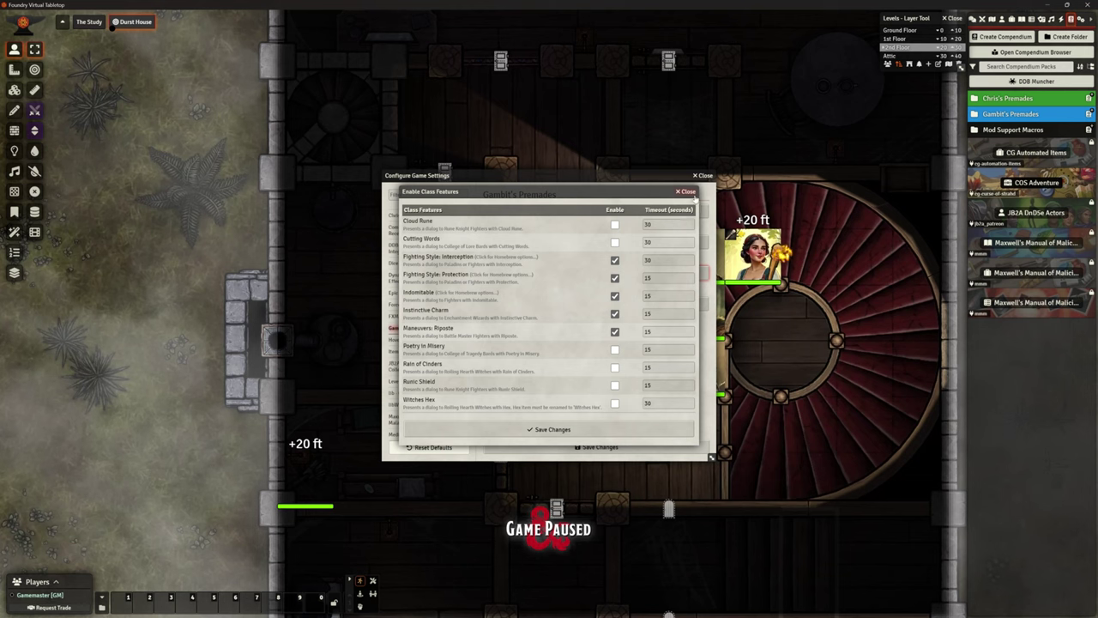
click(688, 192)
click(650, 305)
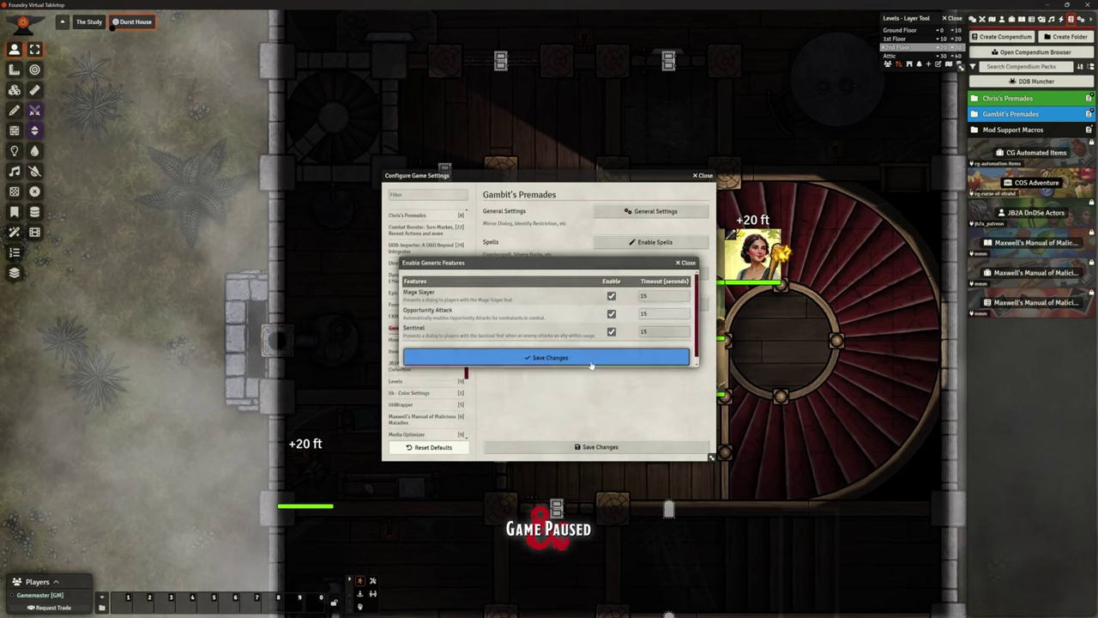
click(534, 357)
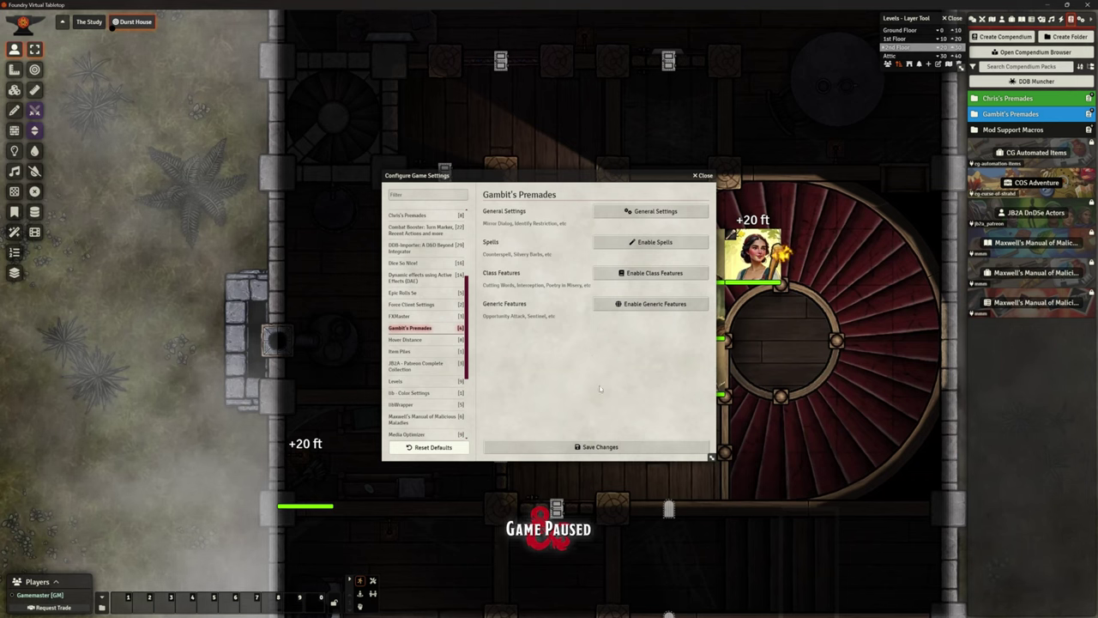
click(600, 446)
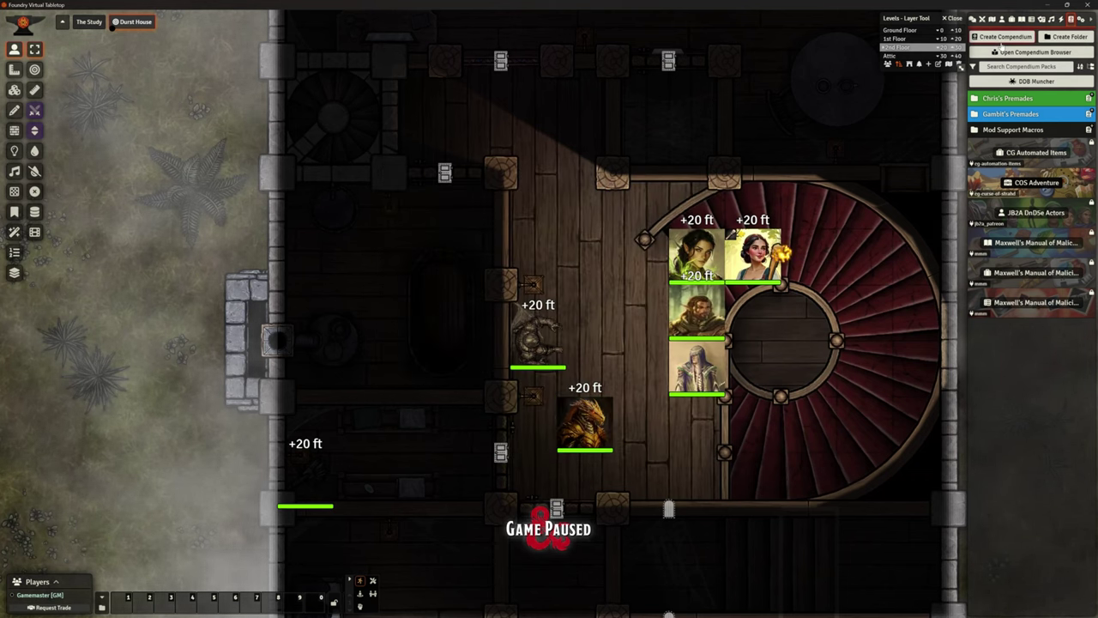
Open the world's module management and list only the active modules
click(1080, 19)
click(1038, 187)
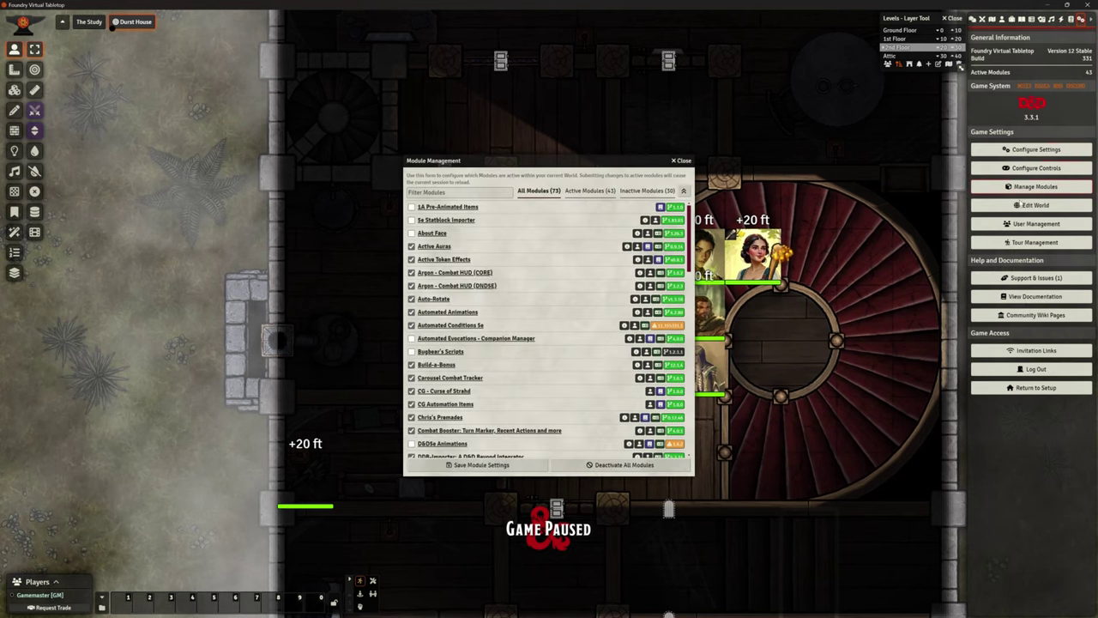
click(592, 190)
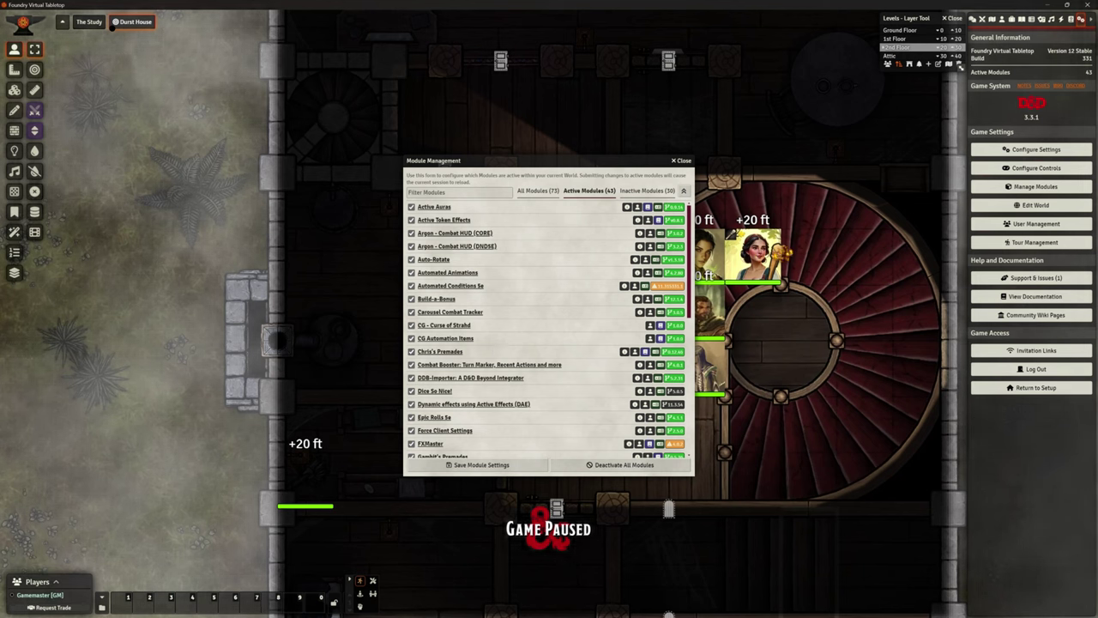
Switch to File Explorer, locate the cg-automation-items folder in the Foundry modules directory, and close both the folder window and module management
key(alt+Tab)
drag(614, 90, 557, 134)
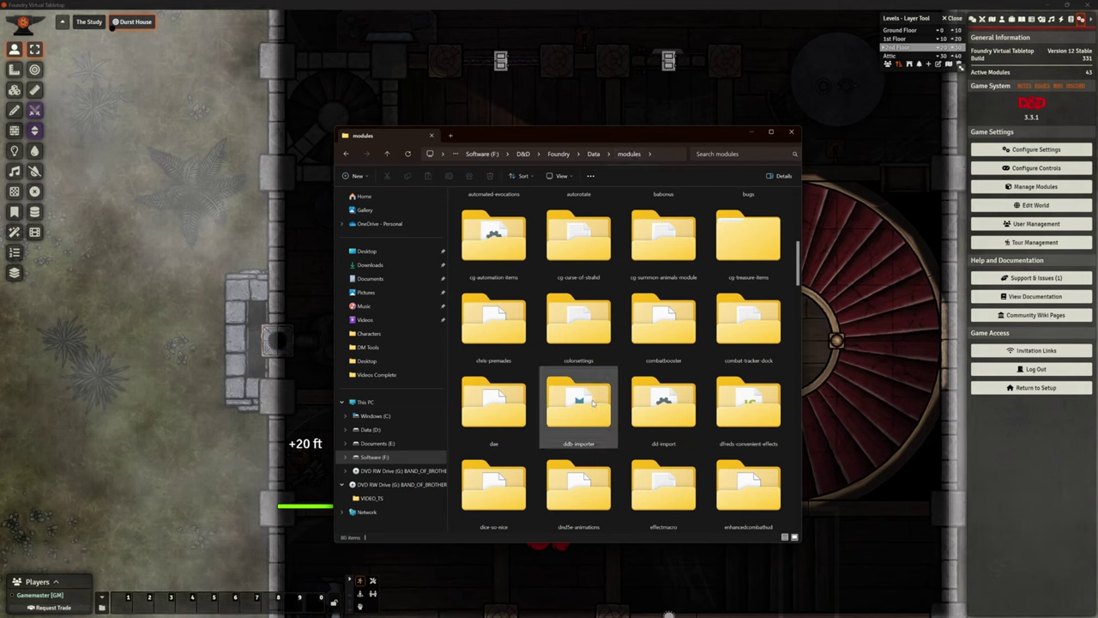
click(502, 240)
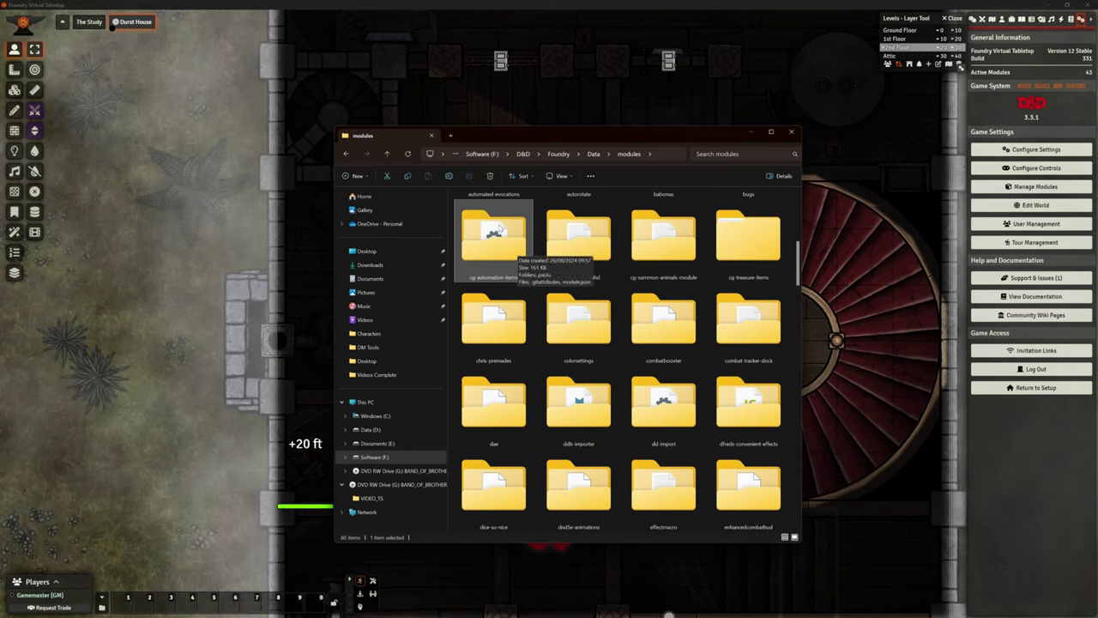
click(790, 133)
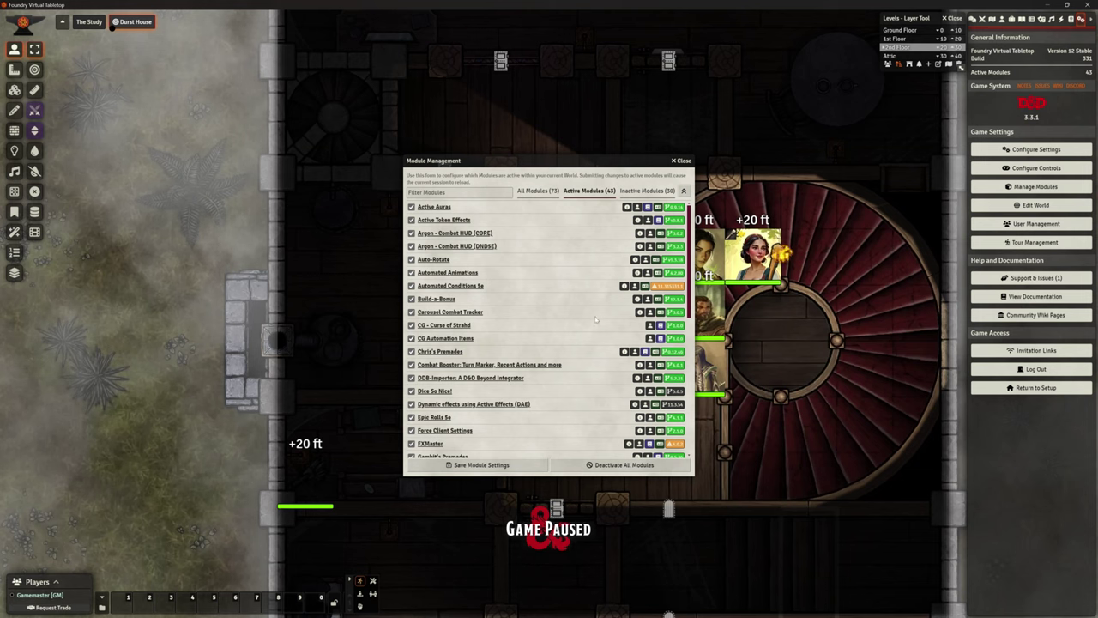
click(682, 160)
Open the CG Automated Items compendium and look through the Barbarian and Cleric class traits, collapsing each folder after viewing
click(1072, 19)
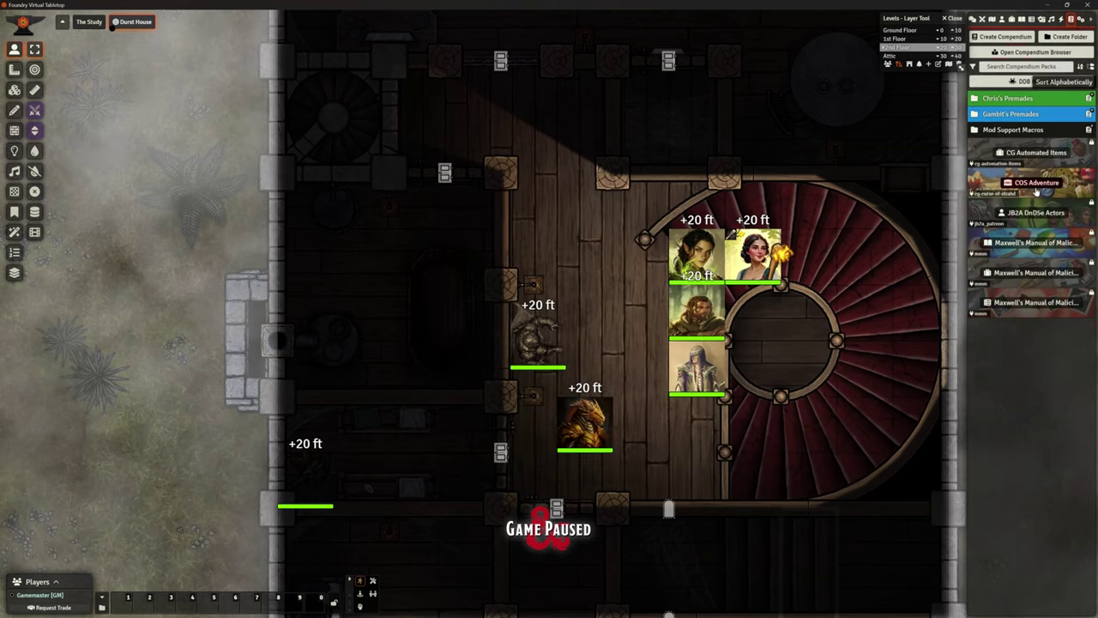
click(1030, 157)
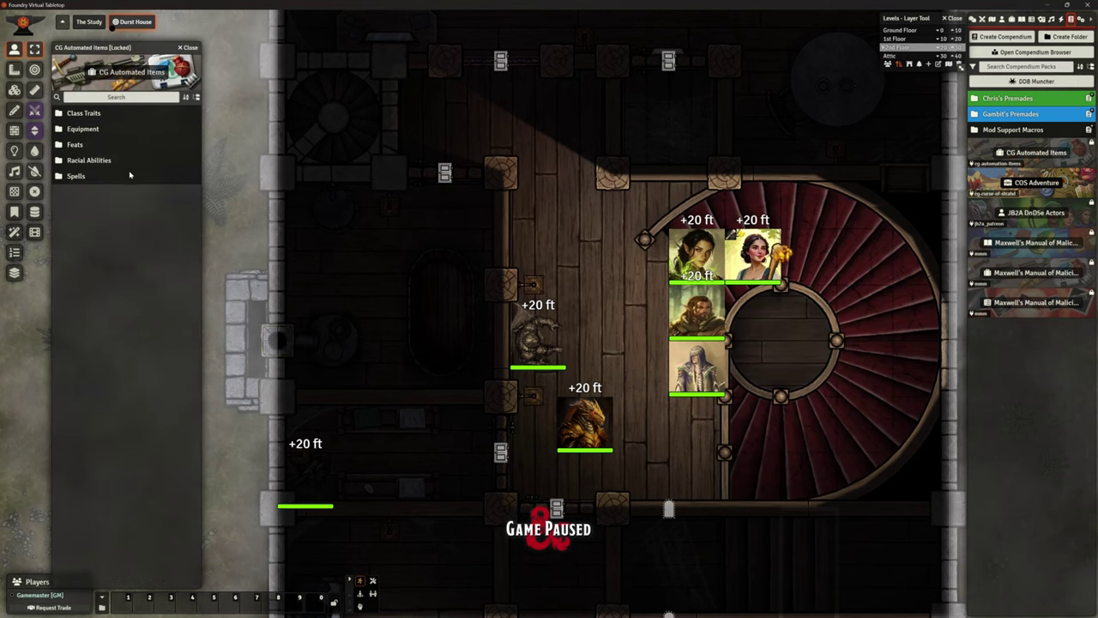
click(90, 114)
click(101, 129)
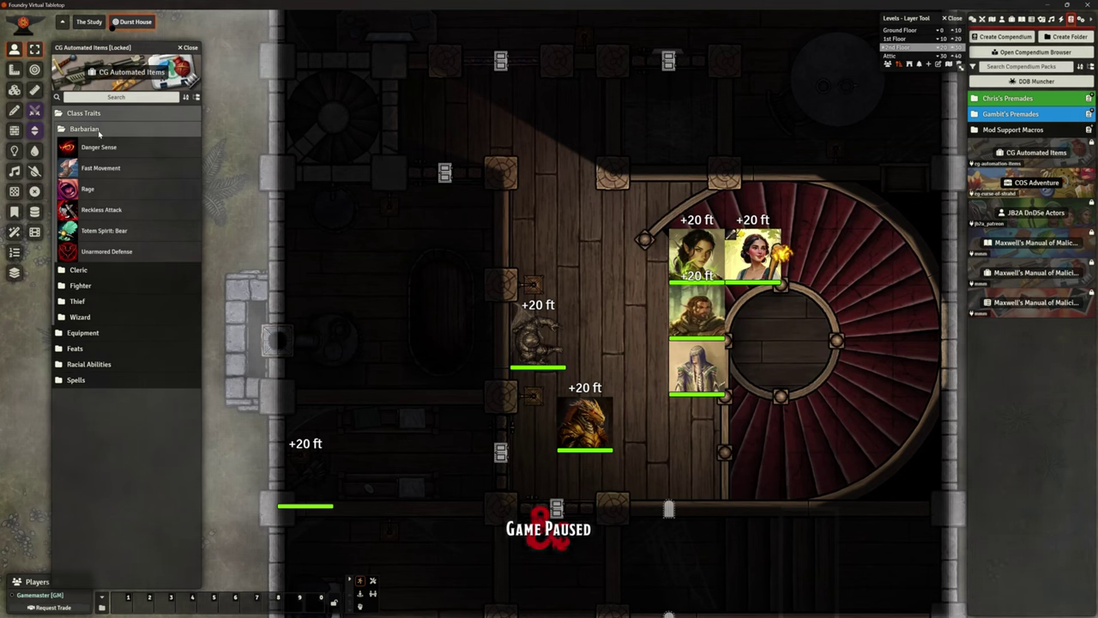
click(99, 130)
click(99, 146)
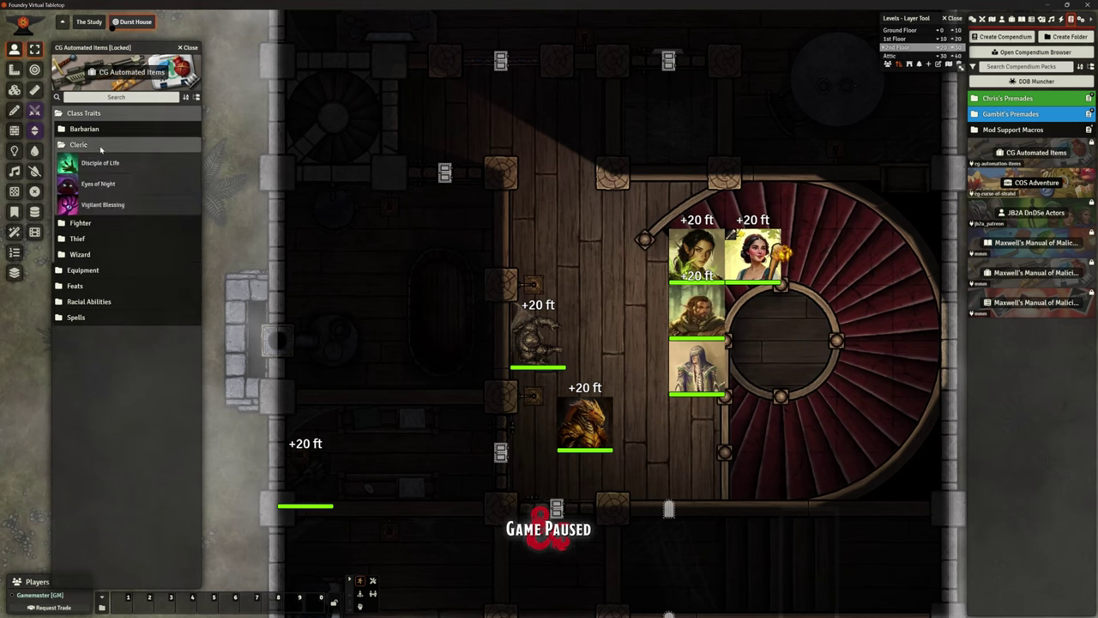
click(101, 145)
click(100, 162)
click(99, 162)
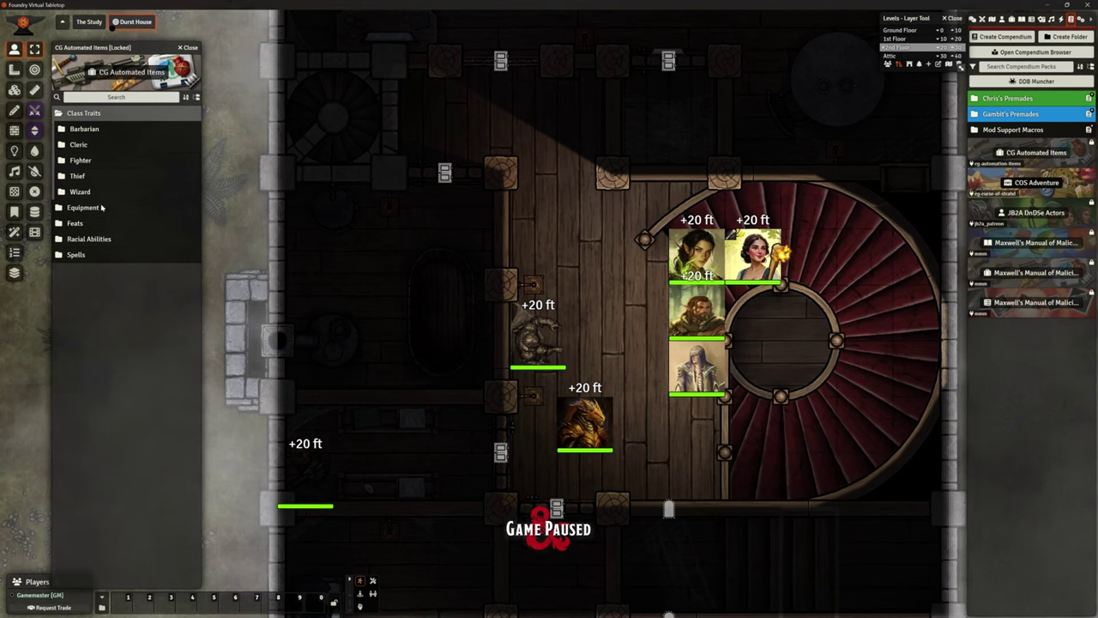
Expand the Equipment, Feats, Racial Abilities and Spells folders of CG Automated Items and look through their entries, including the cantrips
click(101, 208)
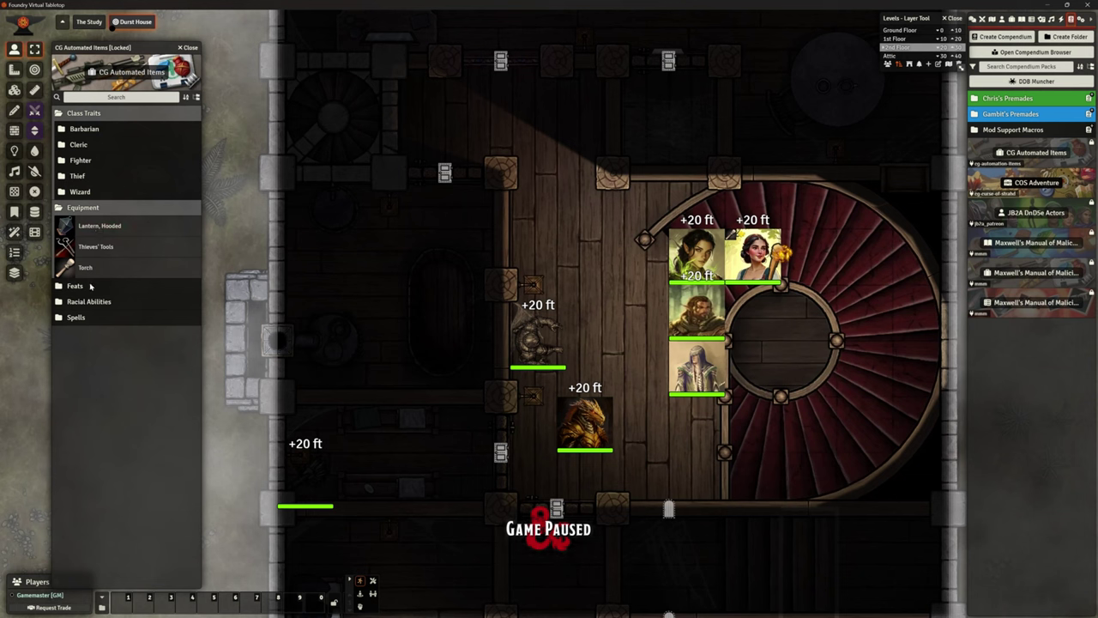
click(74, 286)
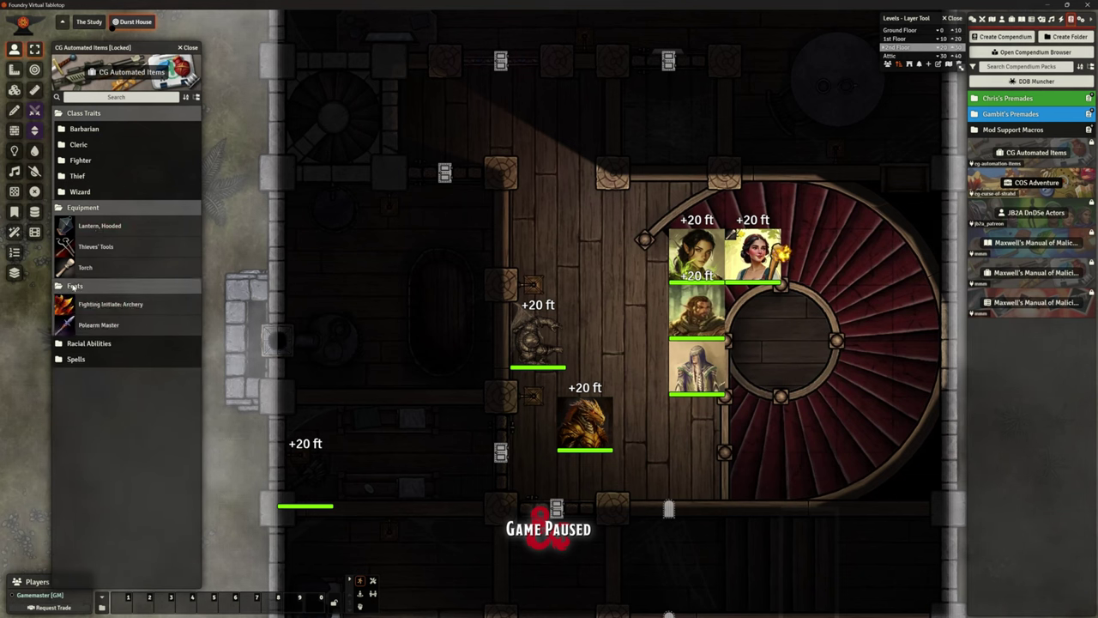
click(99, 344)
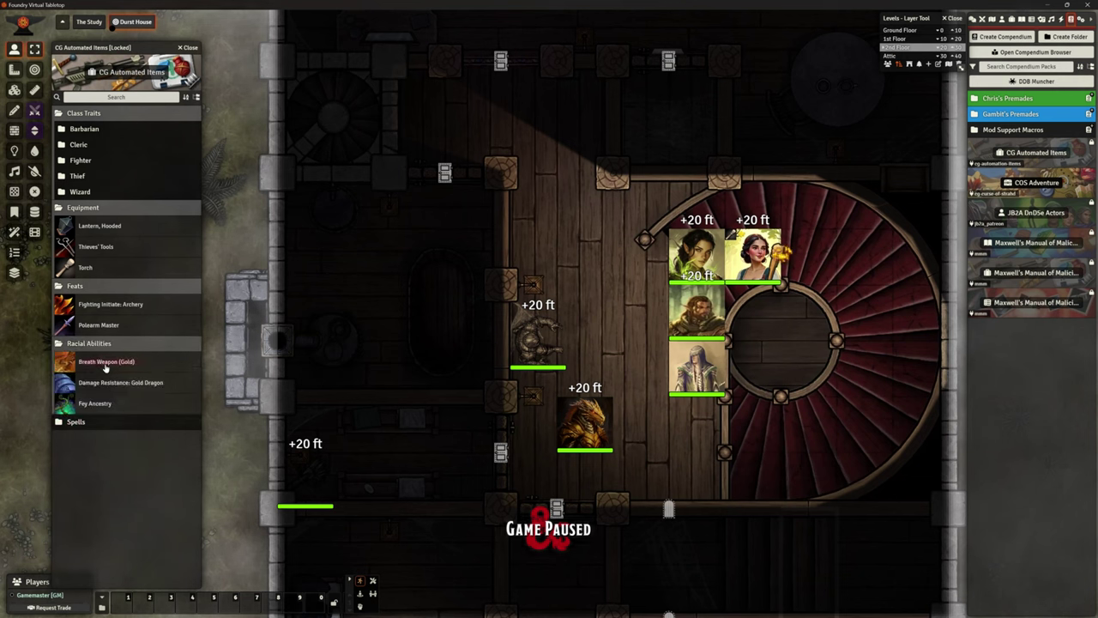
click(76, 422)
click(89, 438)
scroll(127, 362, down, 3)
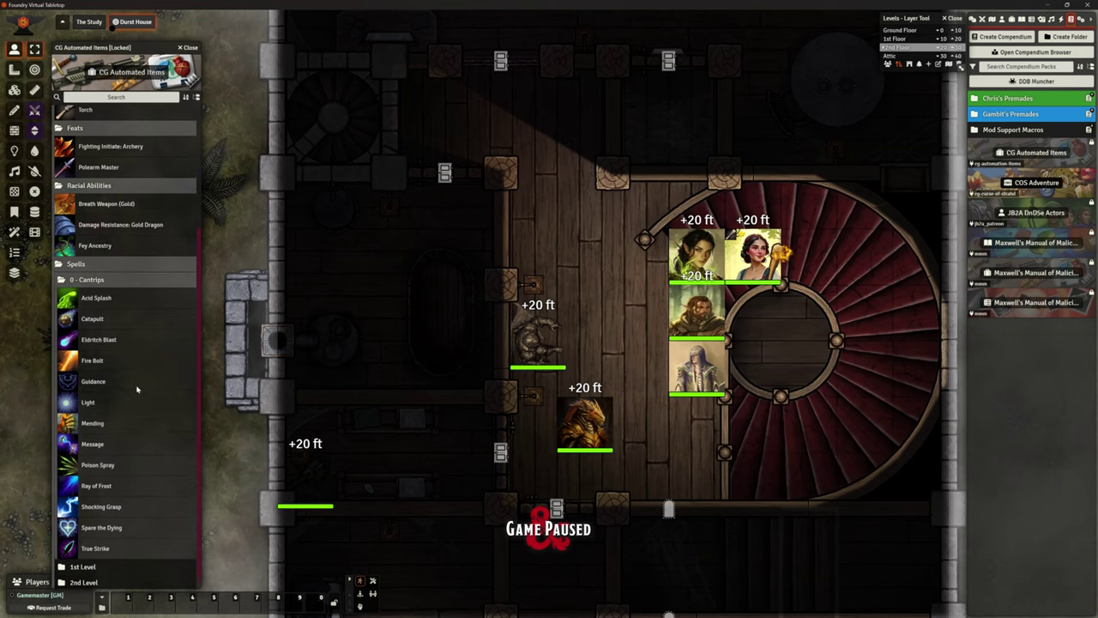
scroll(134, 405, up, 3)
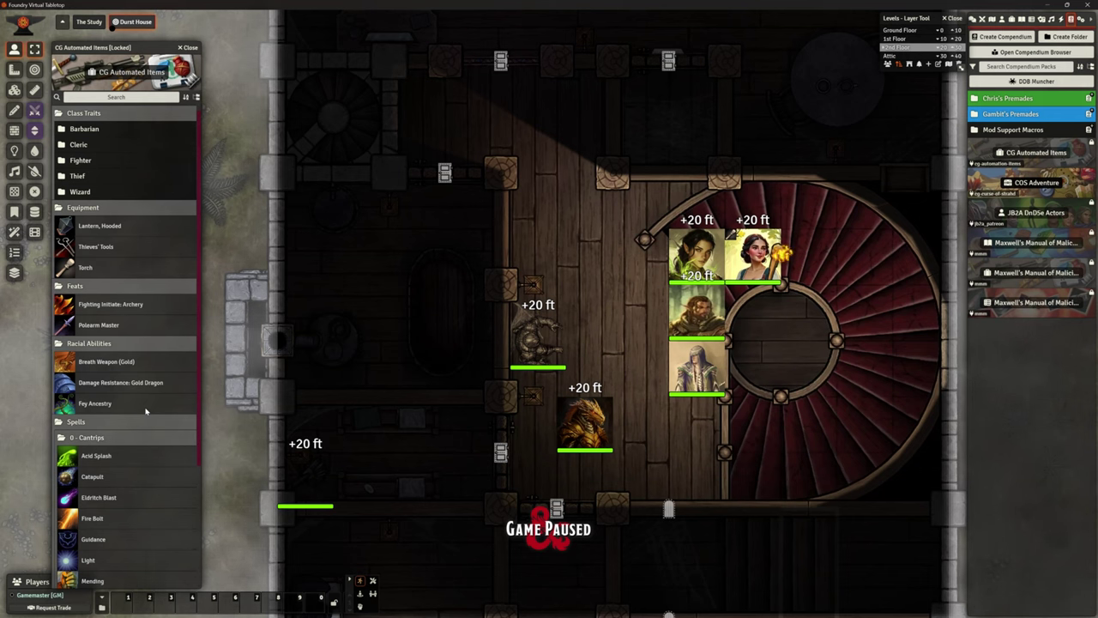
Check the edit lock option of CG Automated Items, decline unlocking it, and view the import option for Breath Weapon (Gold)
right_click(1052, 155)
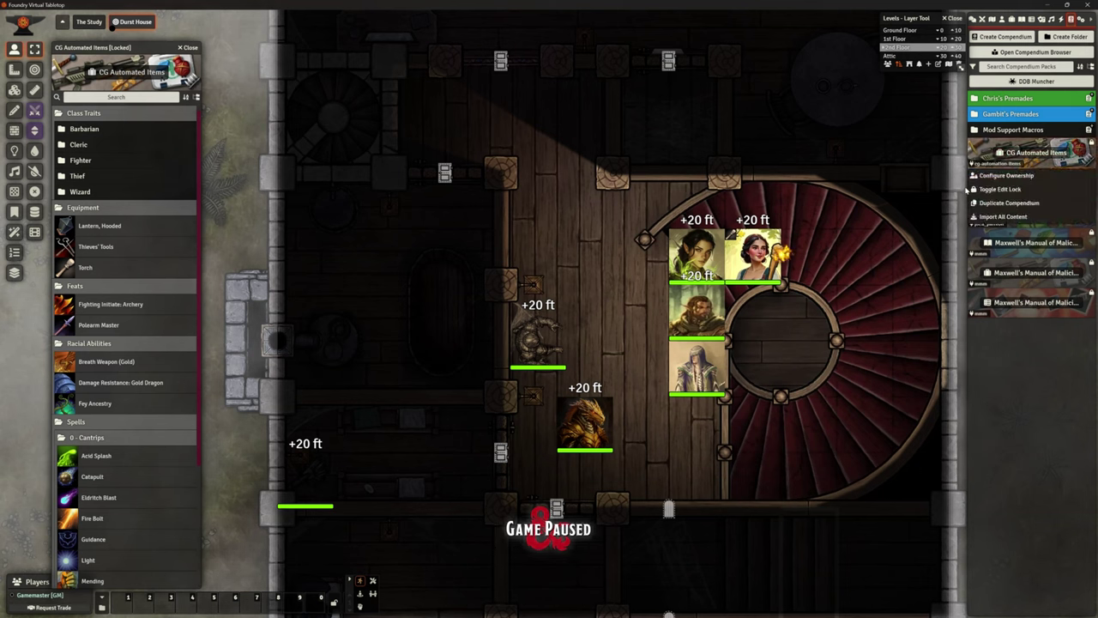
click(1001, 189)
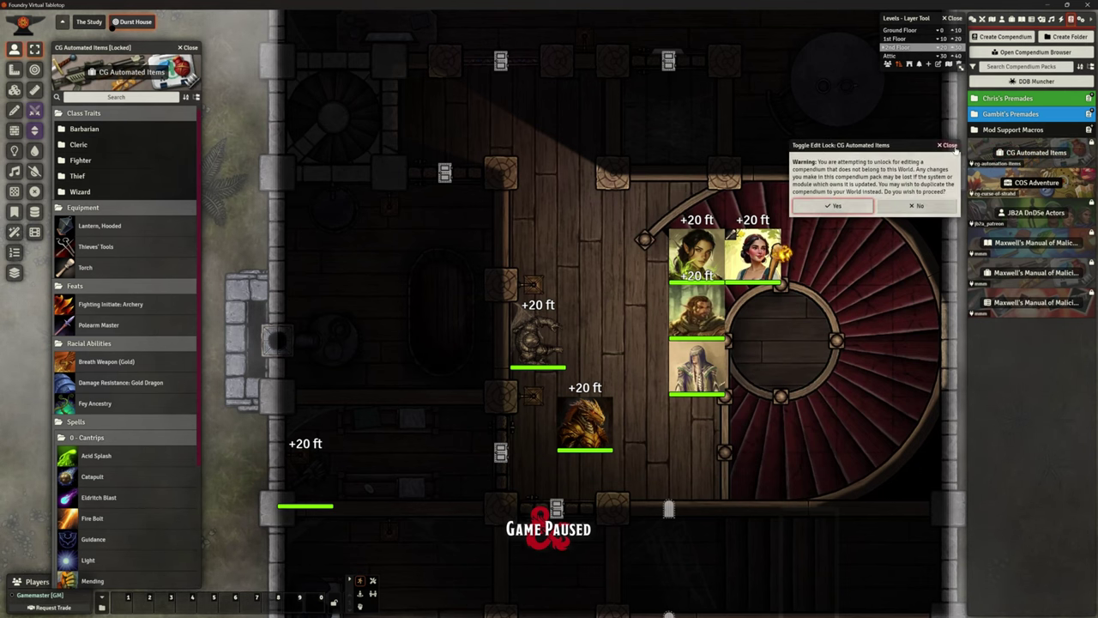
click(916, 205)
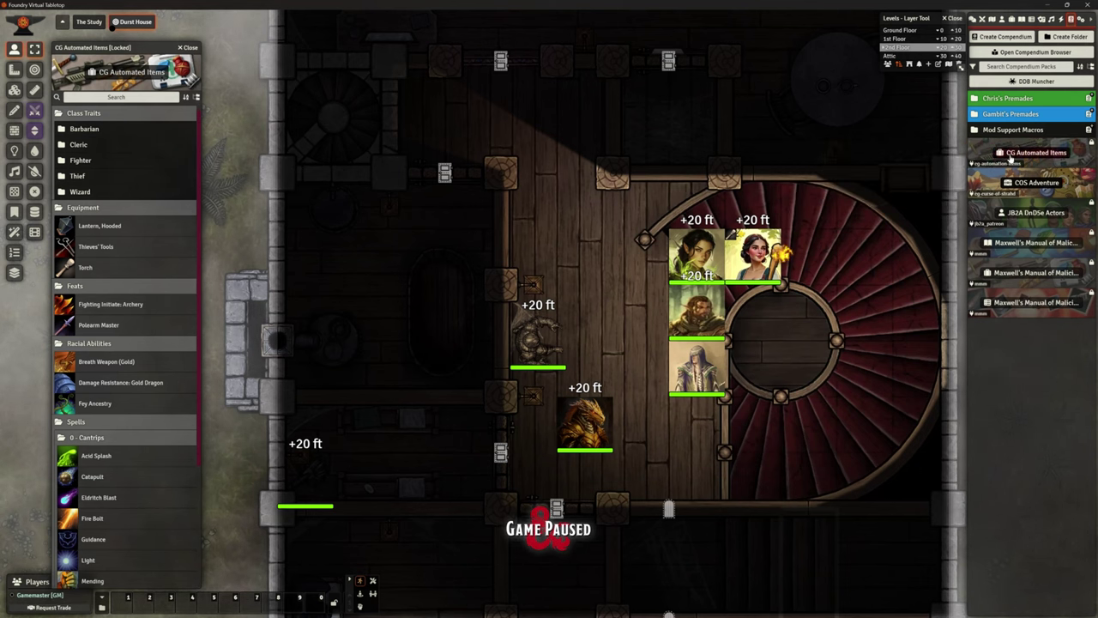
right_click(111, 365)
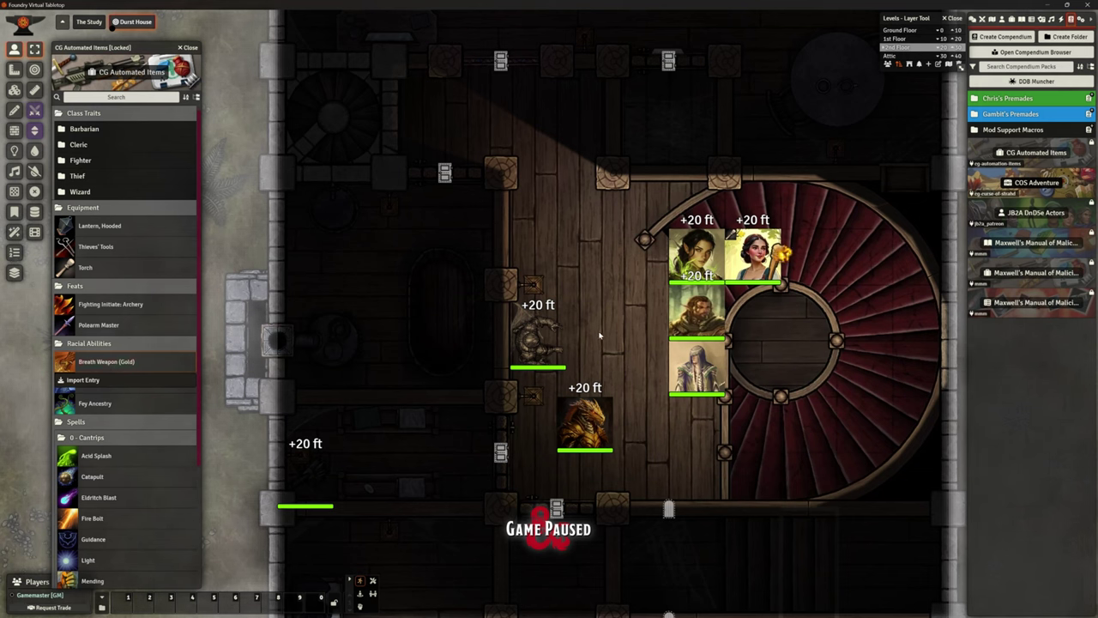
click(600, 336)
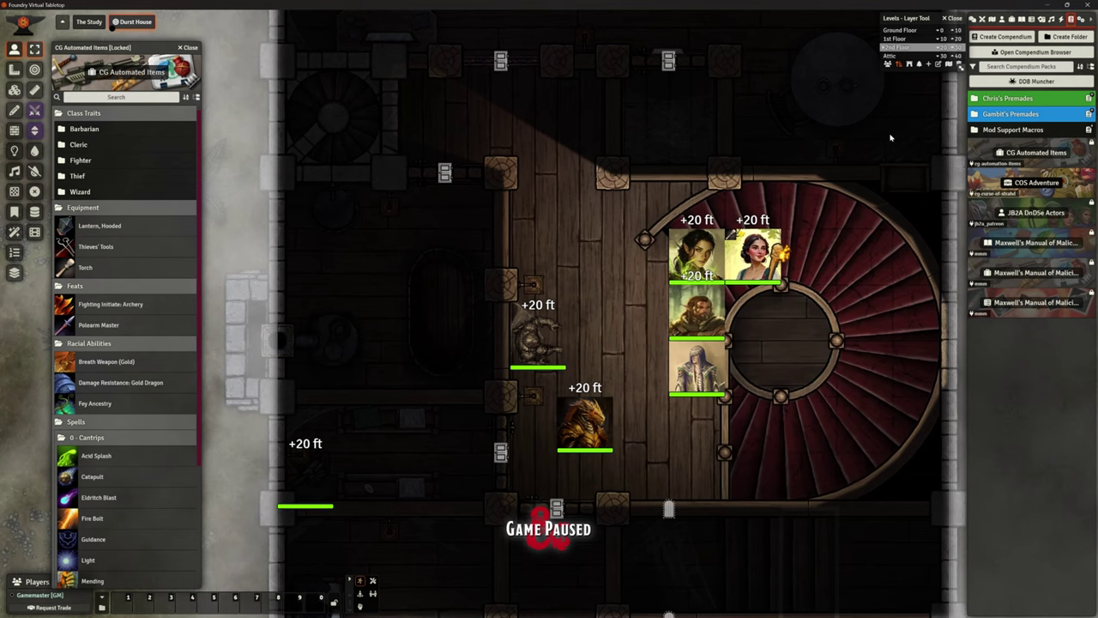
Examine the melee and template entries in the Automated Animations global recognition menu, and close the game settings
click(1082, 19)
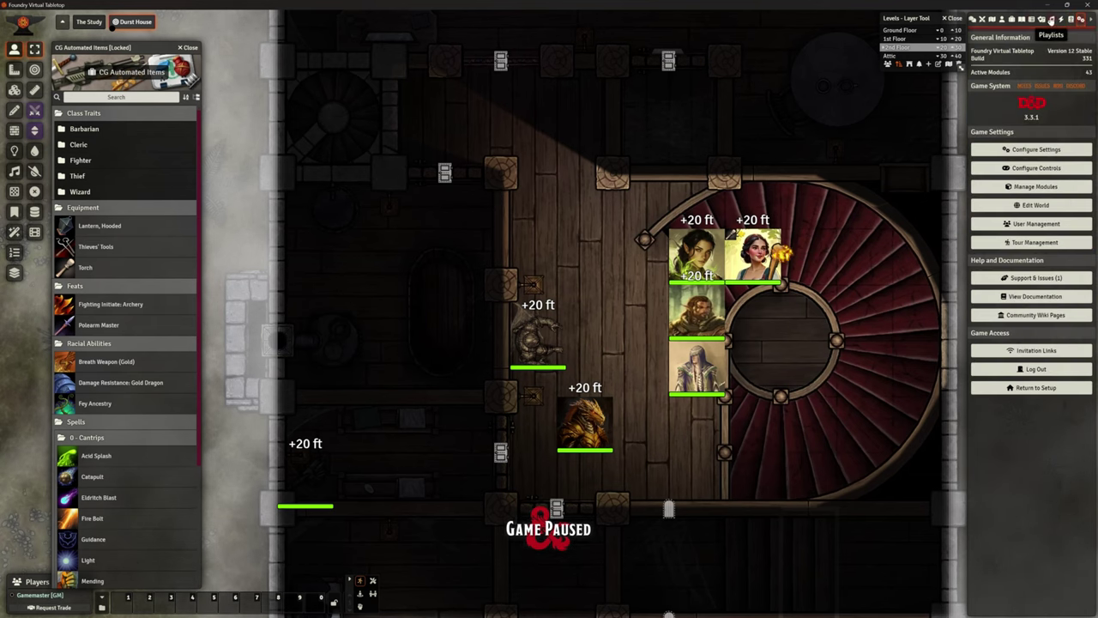
click(1034, 149)
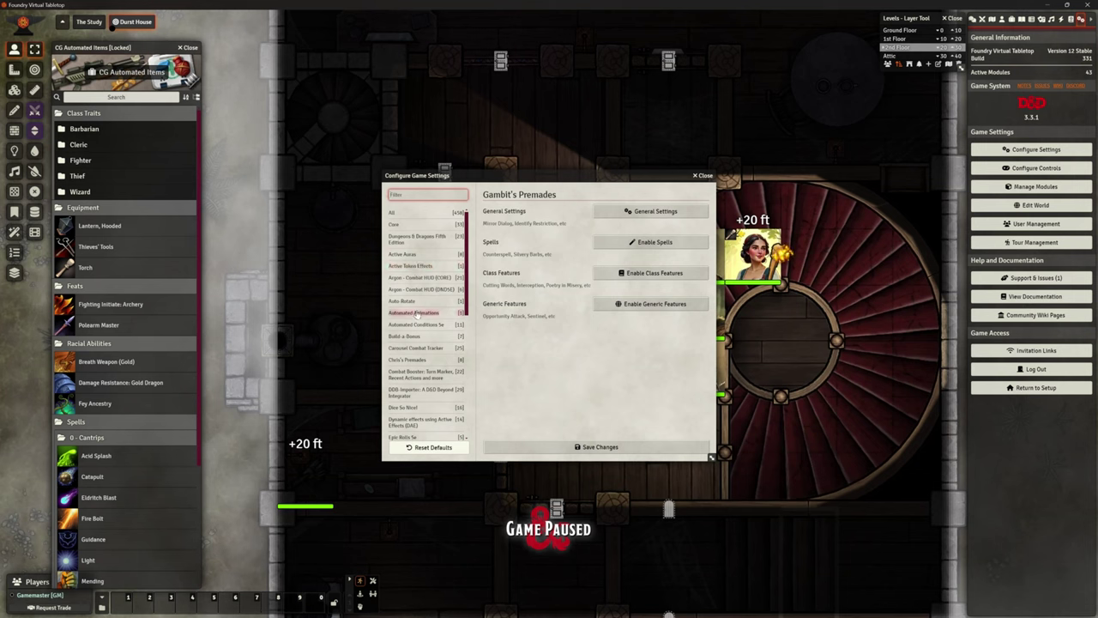
click(414, 312)
click(652, 211)
scroll(581, 336, down, 5)
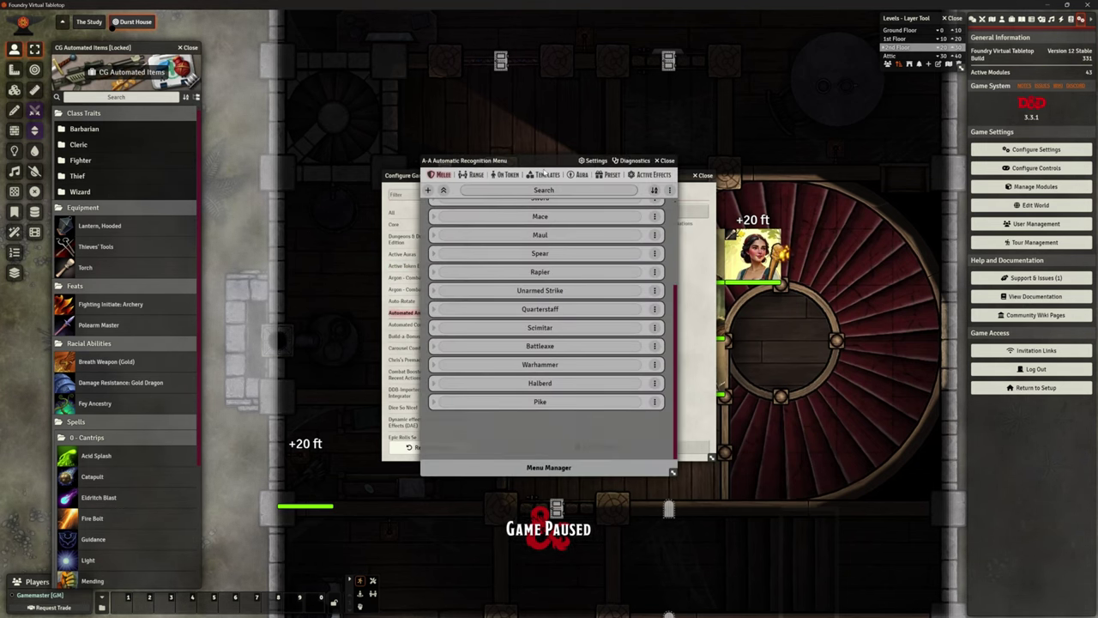
click(547, 175)
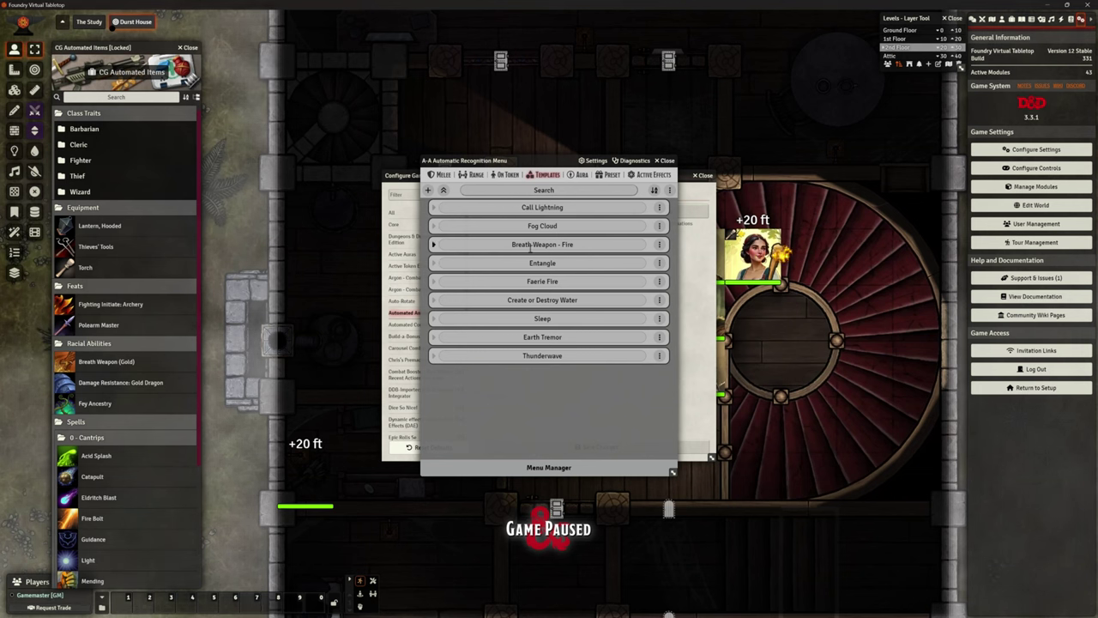
click(673, 161)
drag(659, 189, 536, 127)
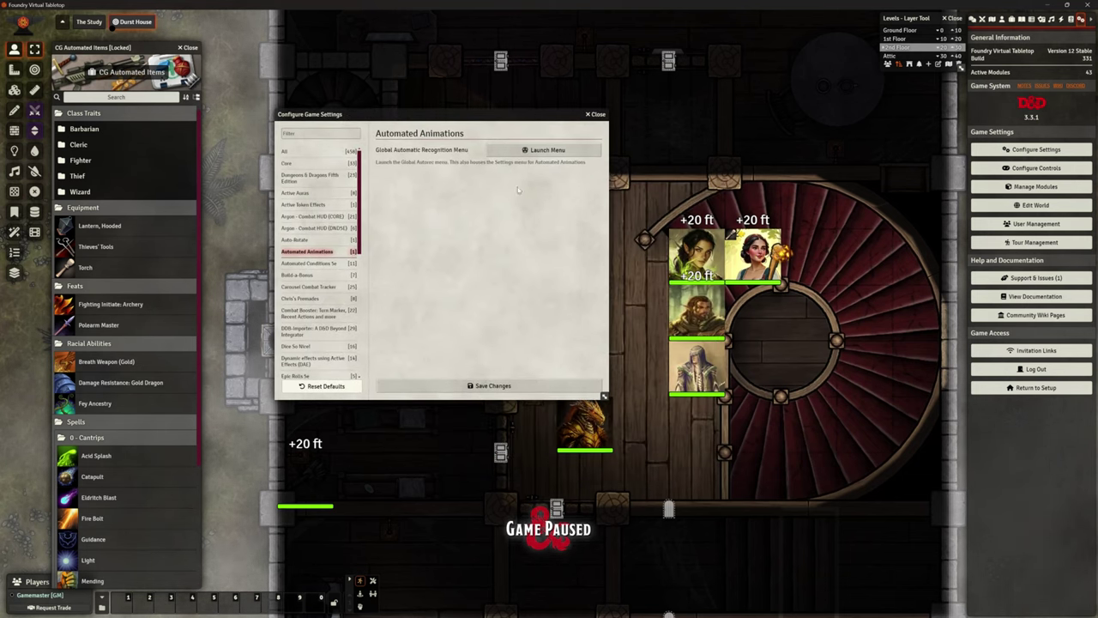
click(598, 115)
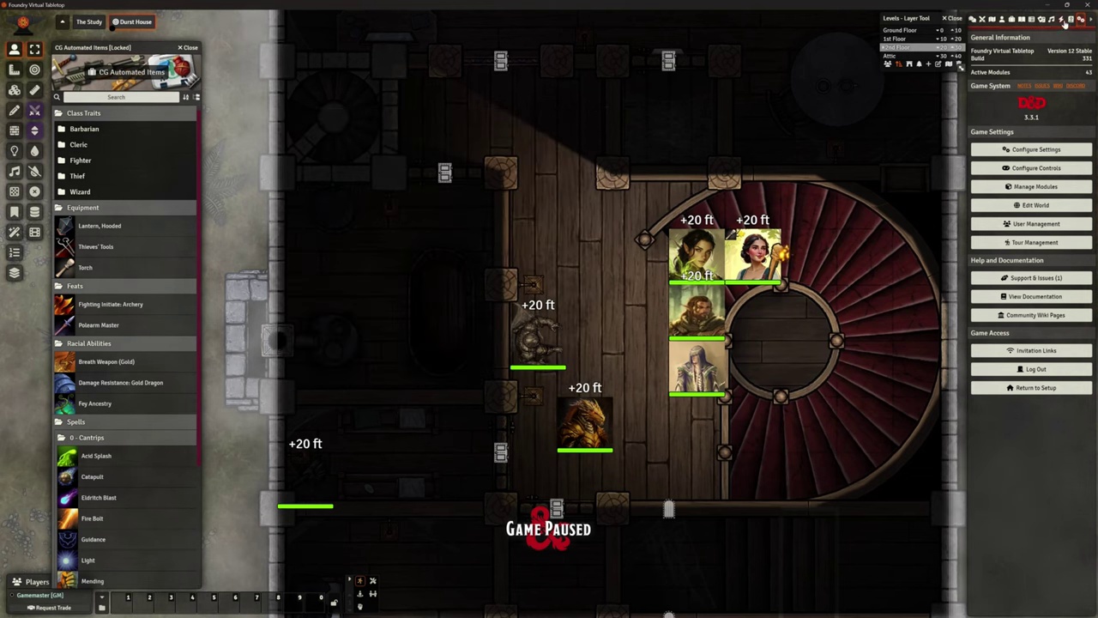
In the additional compendiums of the Chris's Premades settings, set the priority of Chris's Premades to 2 and Gambit's Premades to 3
click(1037, 150)
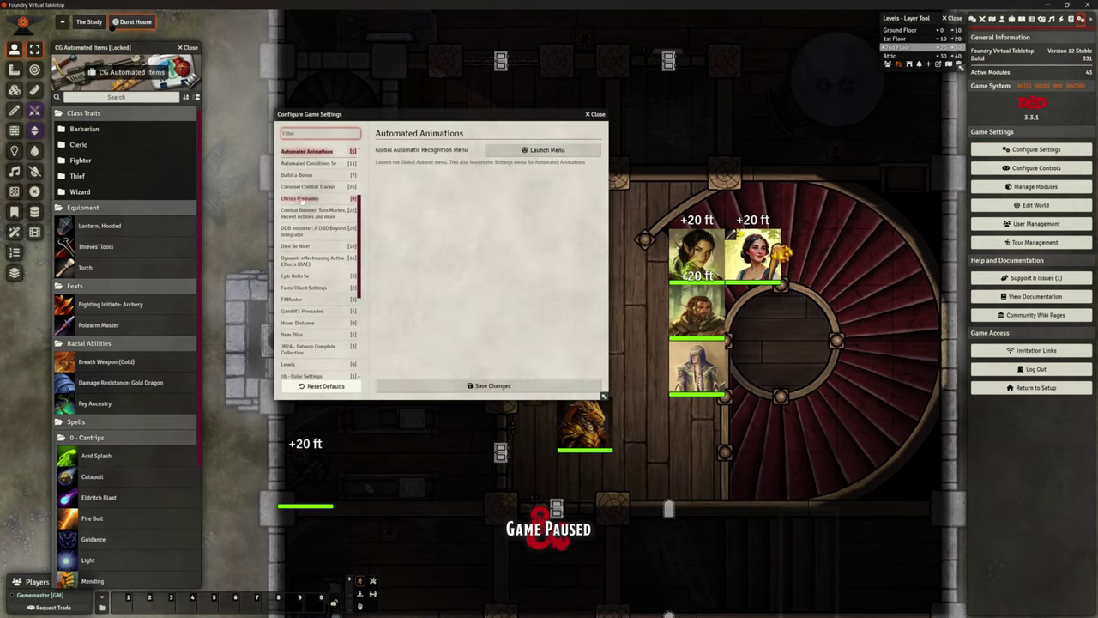
click(300, 198)
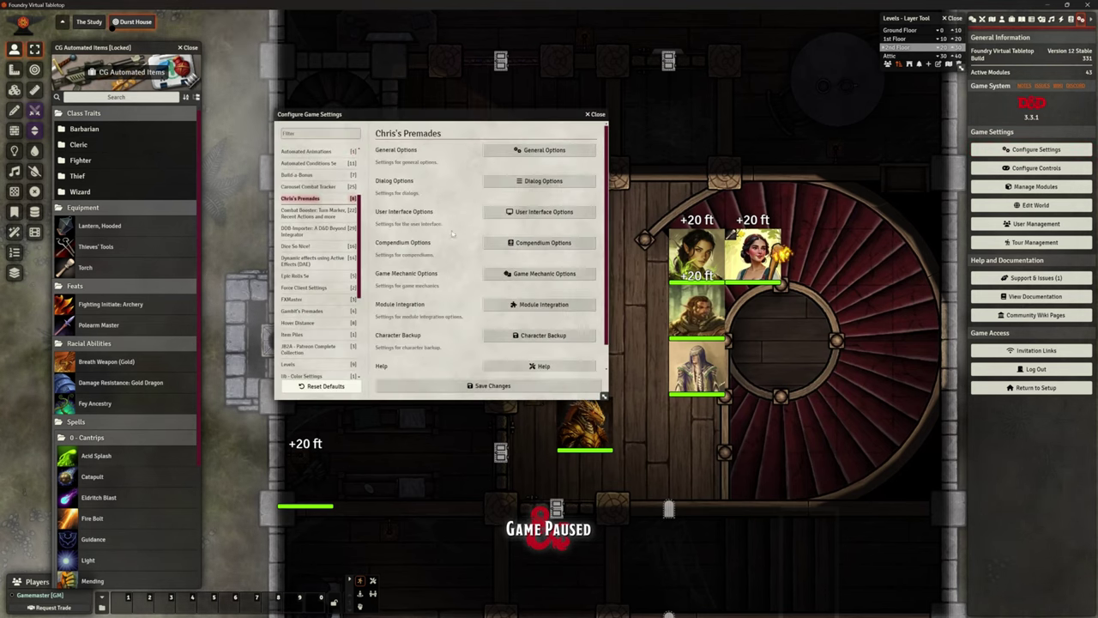
click(544, 244)
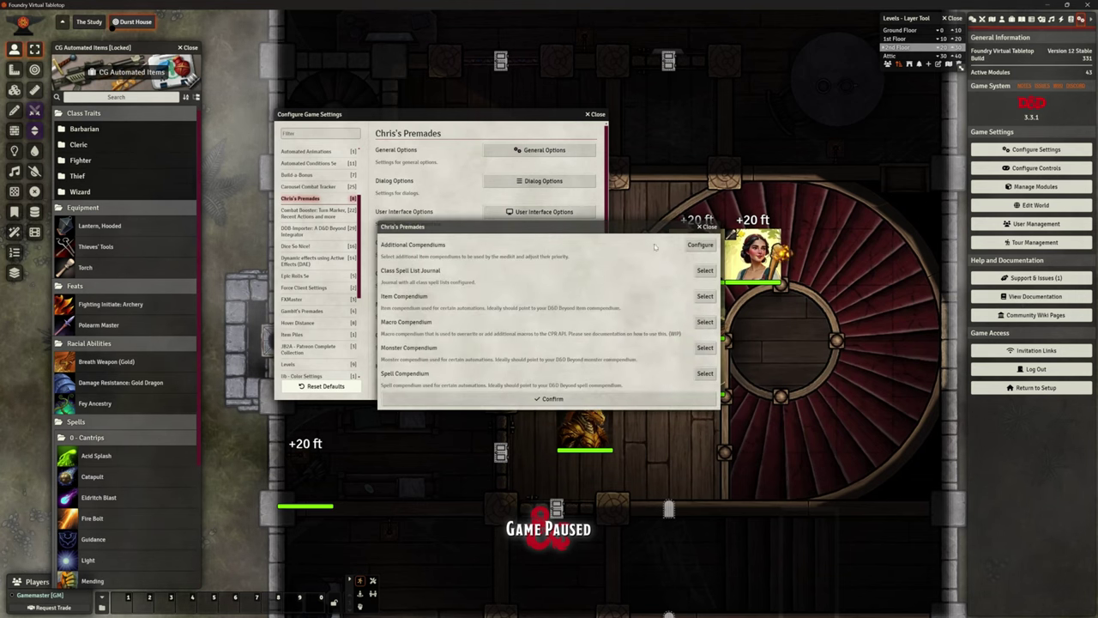
click(700, 245)
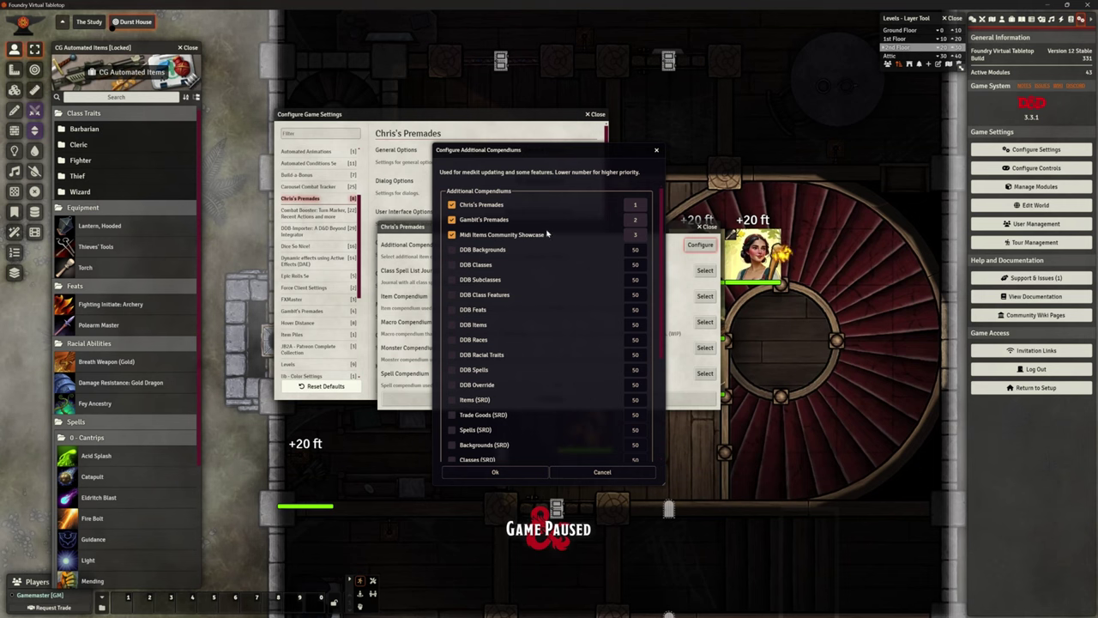
scroll(531, 240, down, 3)
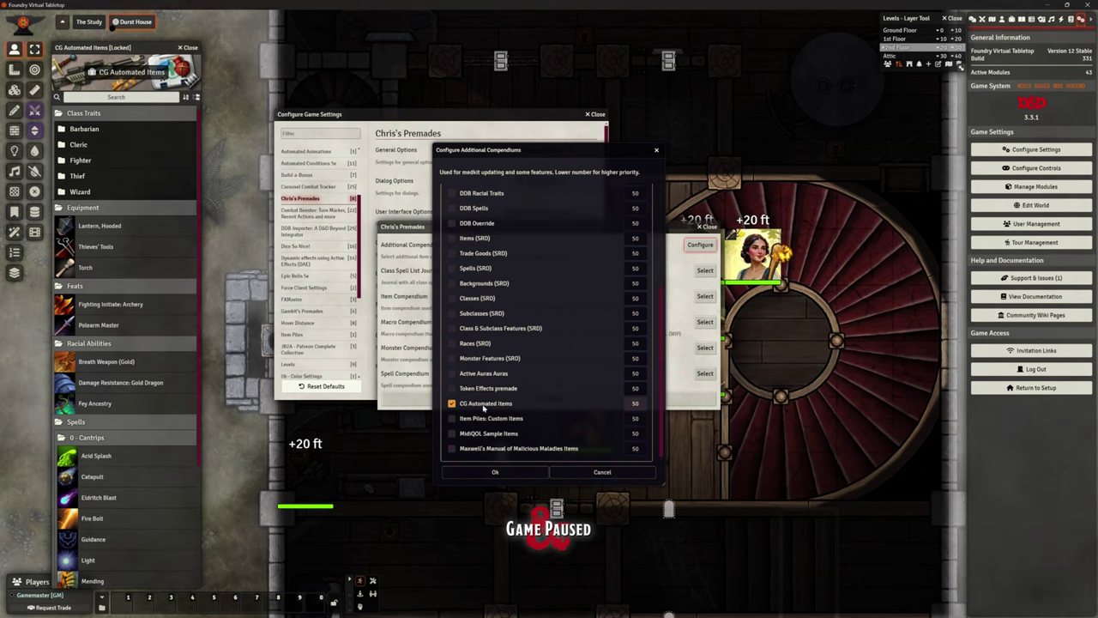
scroll(486, 406, up, 3)
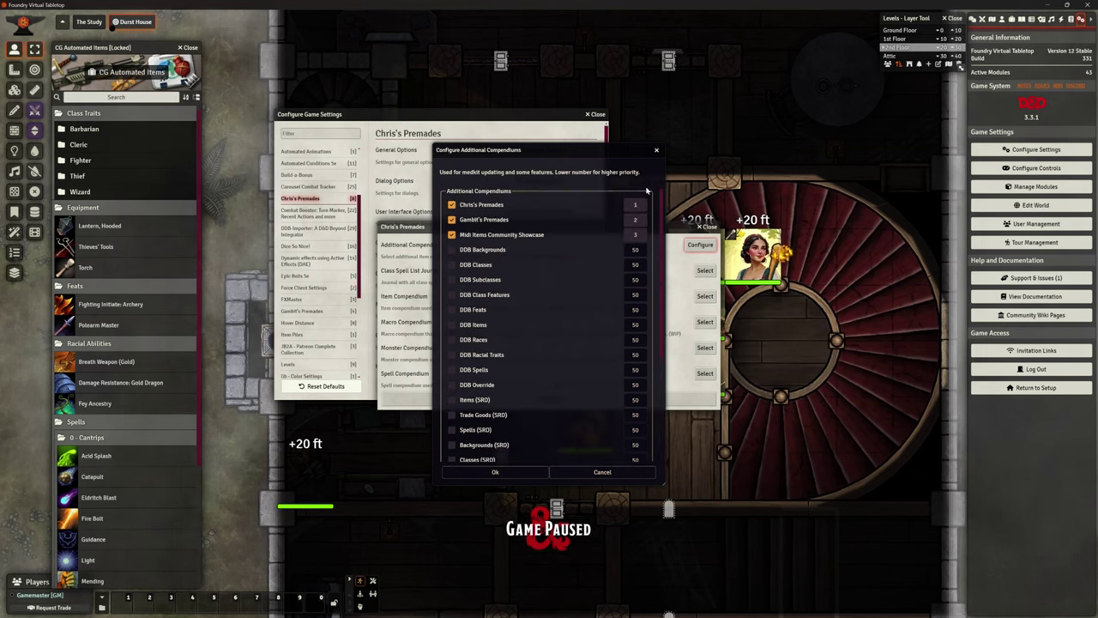
scroll(549, 326, down, 5)
scroll(550, 326, up, 5)
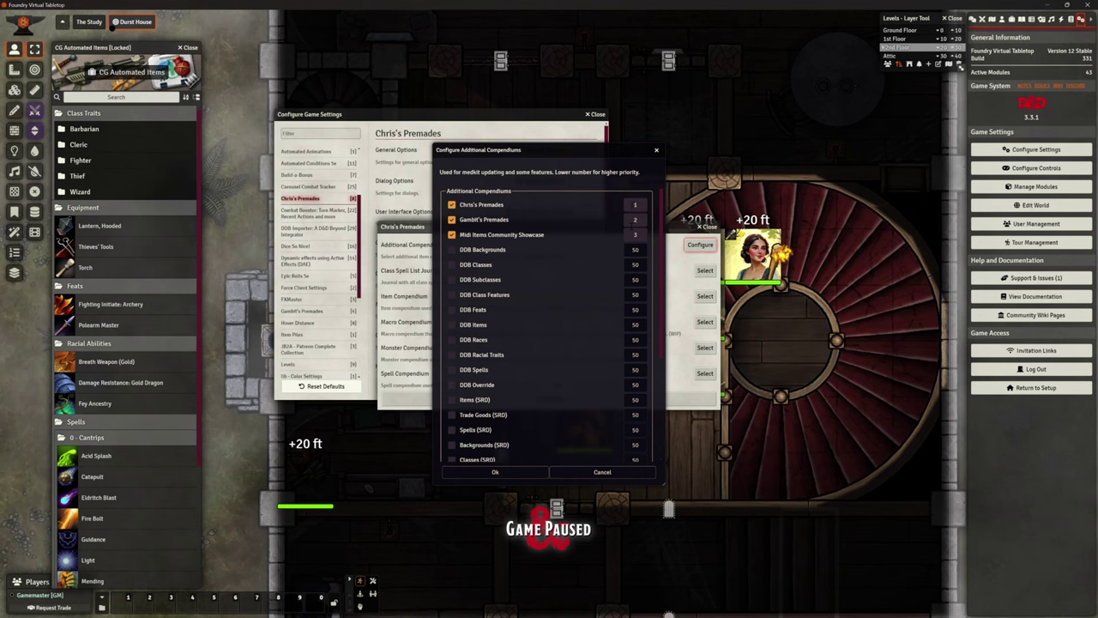
click(635, 205)
text(2)
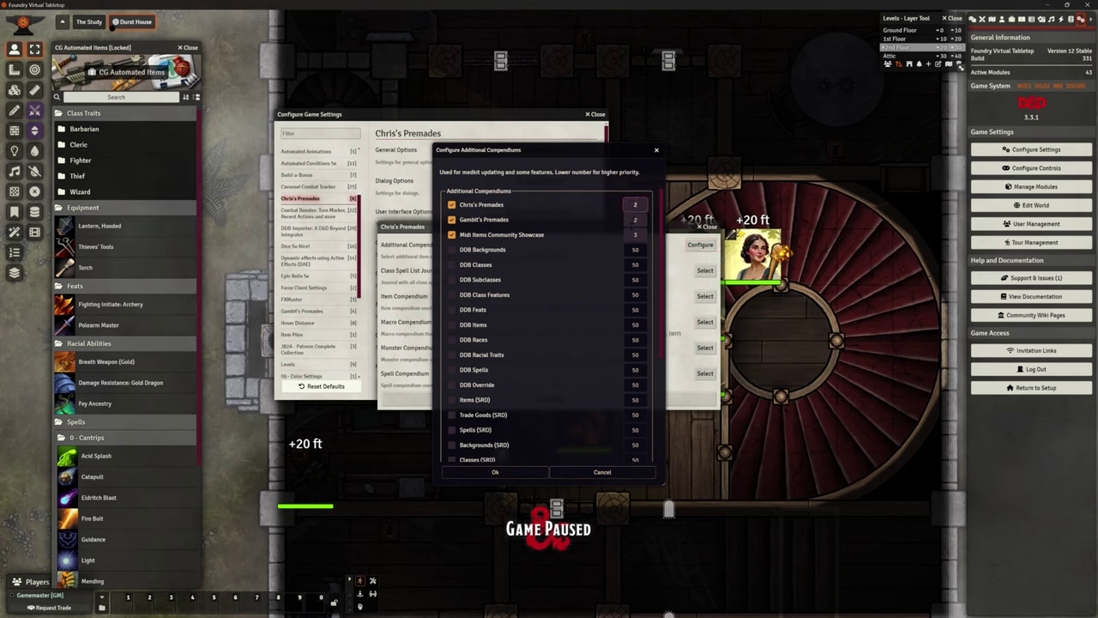
click(635, 219)
text(3)
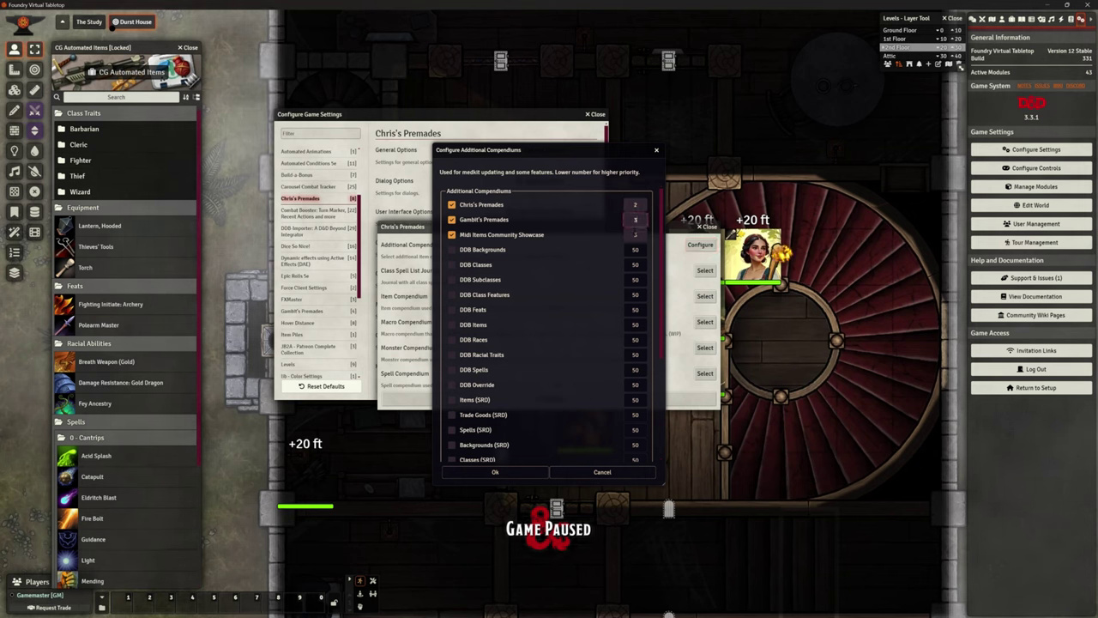
Set the priority of the CG Automated Items compendium to 1, then confirm the compendium options and save the game settings
scroll(635, 234, down, 3)
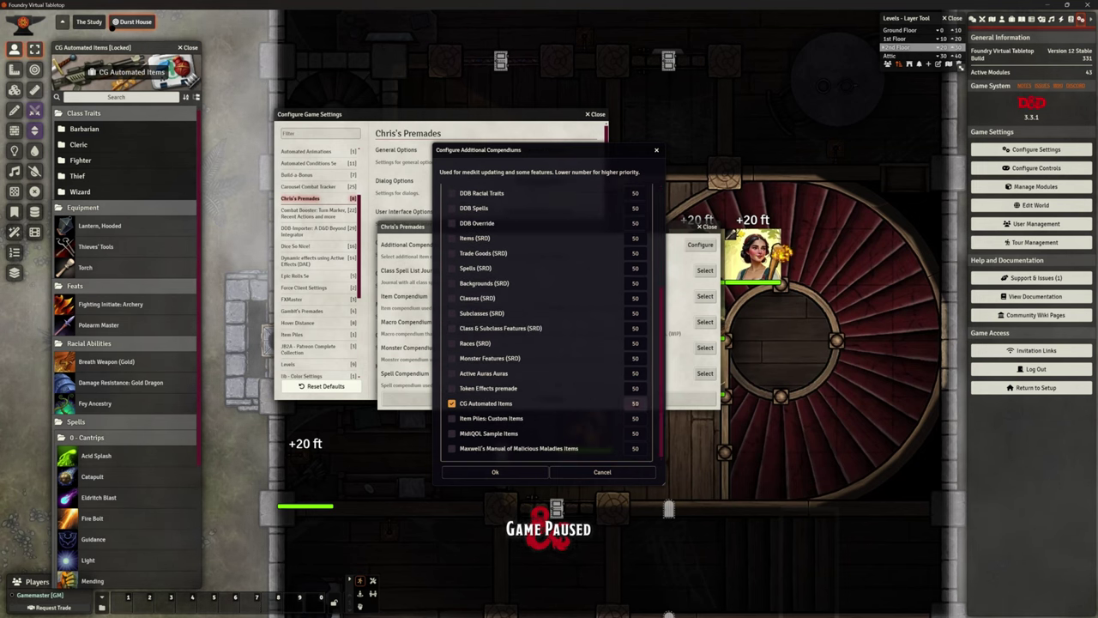
click(635, 403)
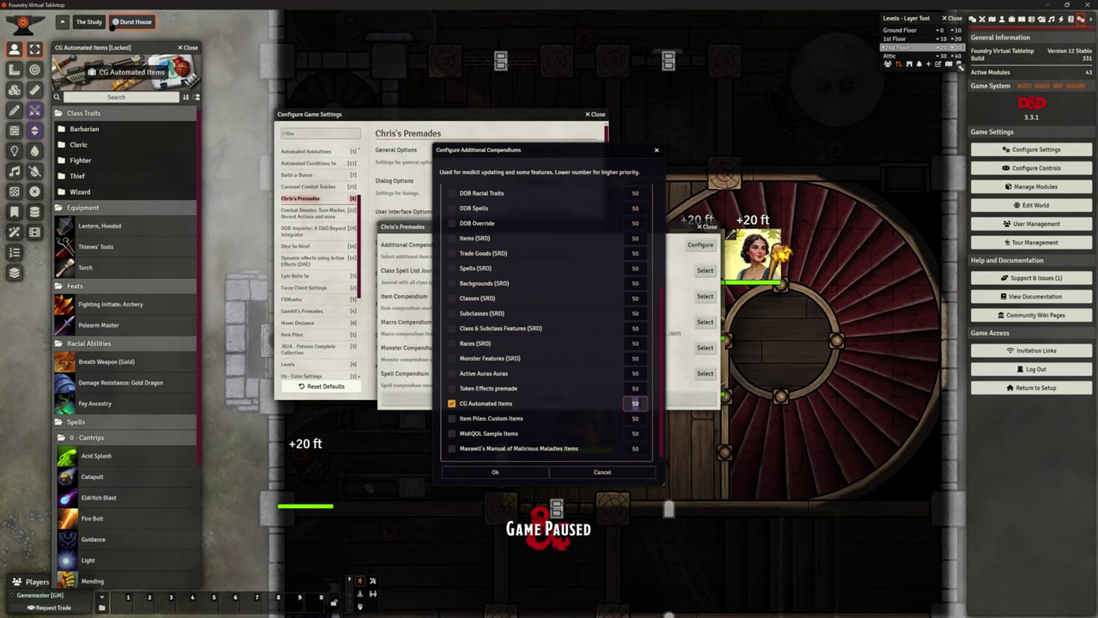
key(BackSpace)
key(BackSpace)
text(1)
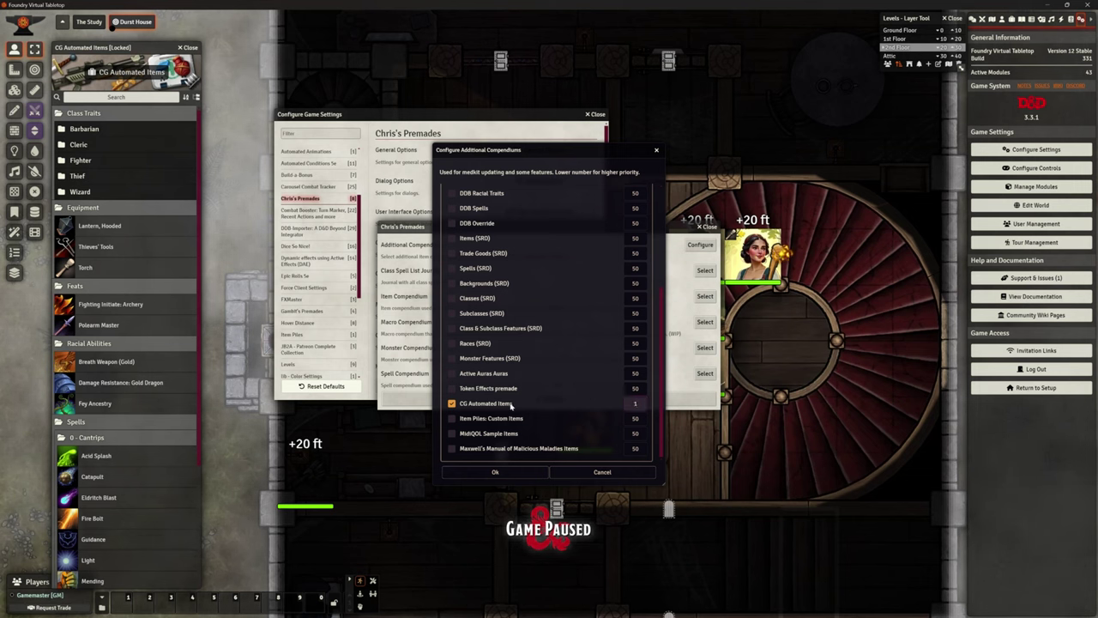
click(496, 472)
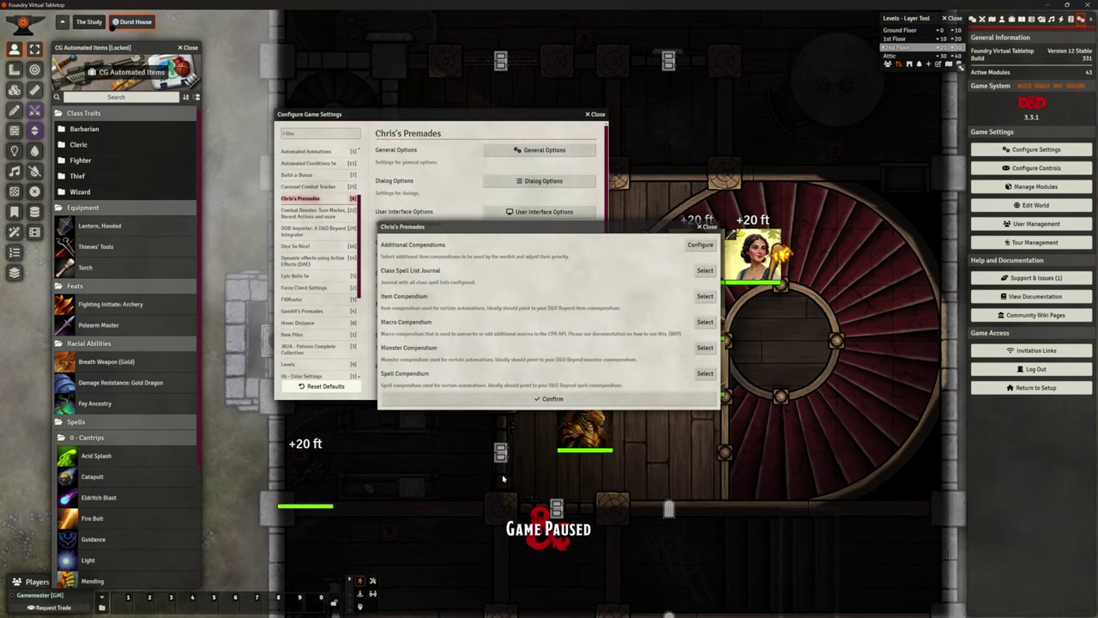
click(574, 400)
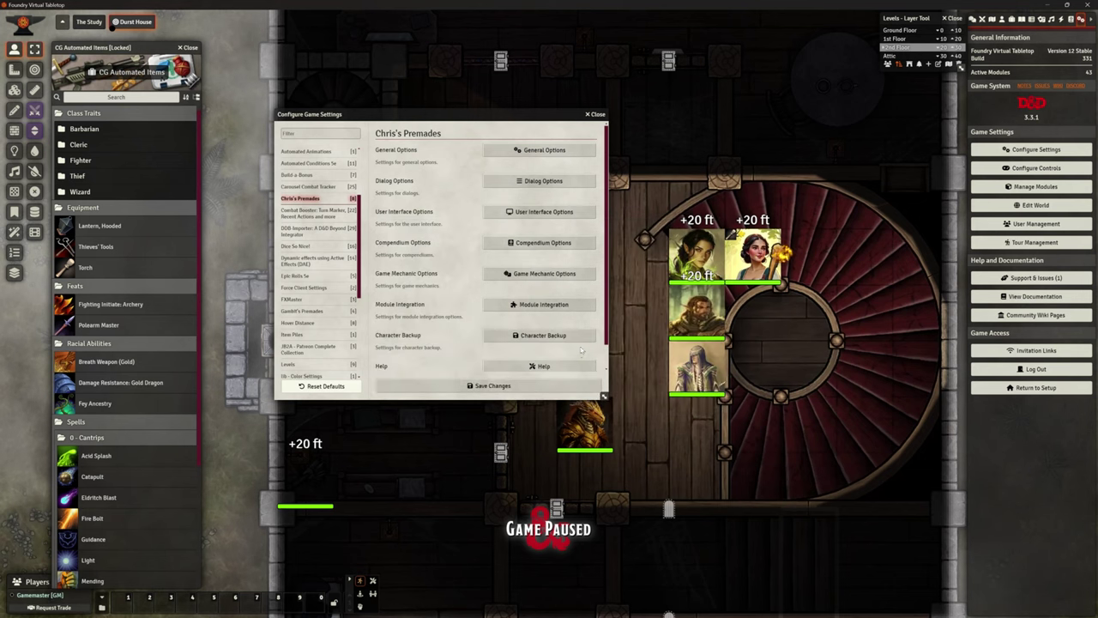
click(547, 390)
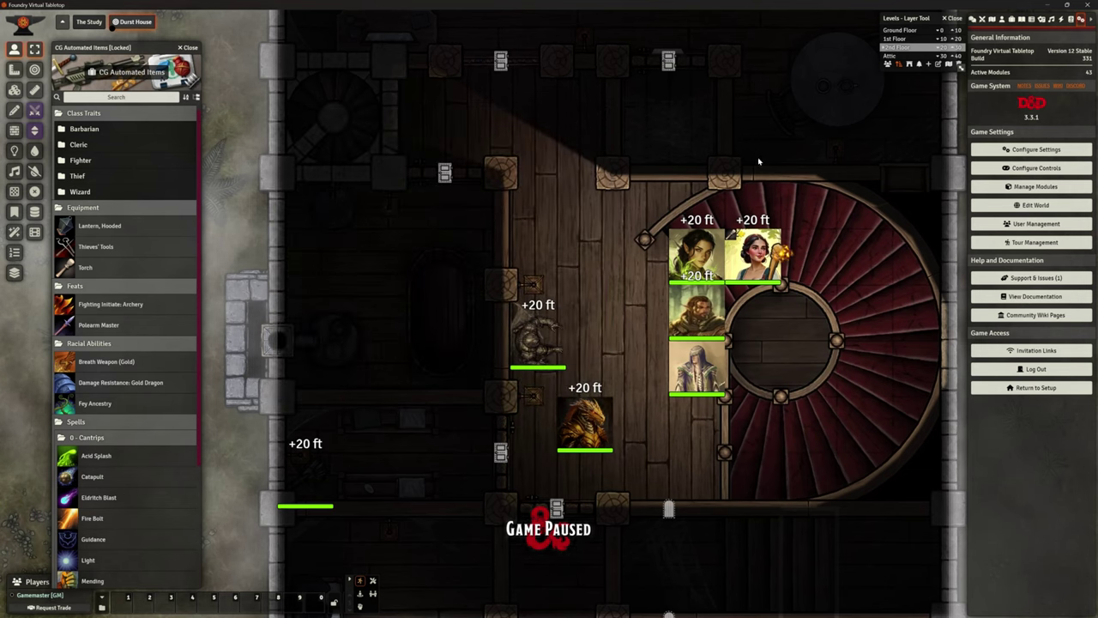
Review the compendiums included in Spotlight Omnisearch, exclude and re-include Items (SRD), and save the settings
click(1039, 150)
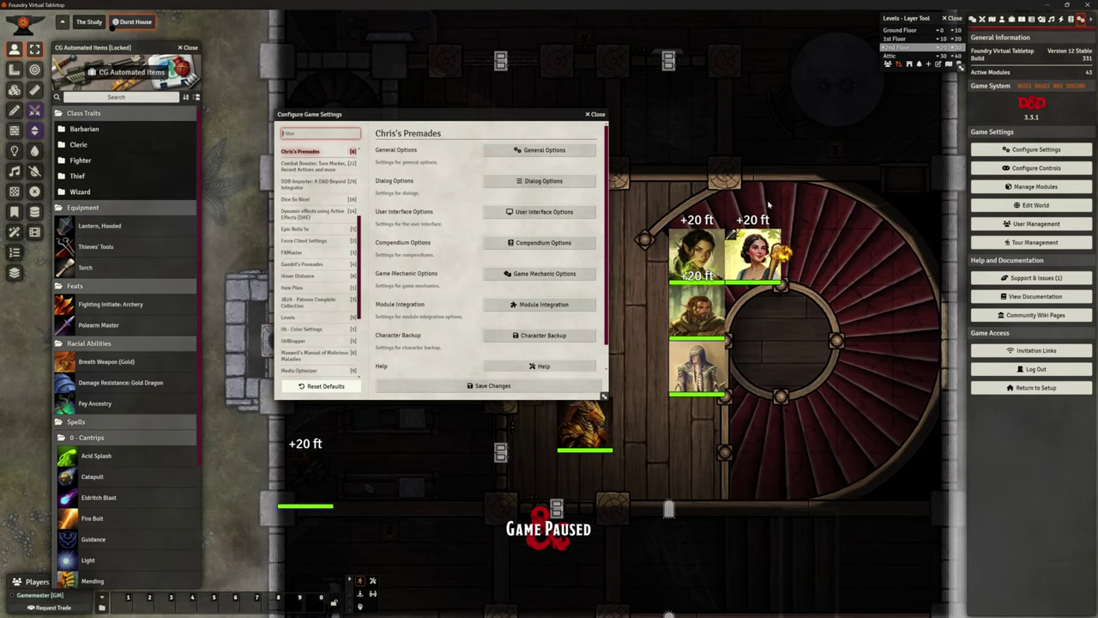
scroll(319, 321, down, 3)
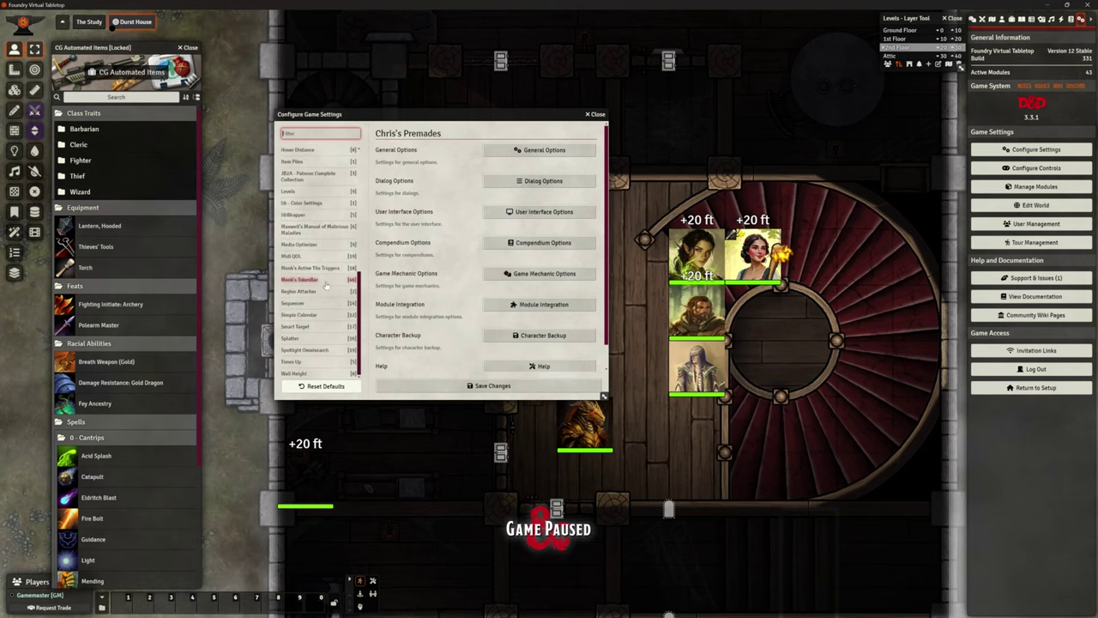
click(307, 351)
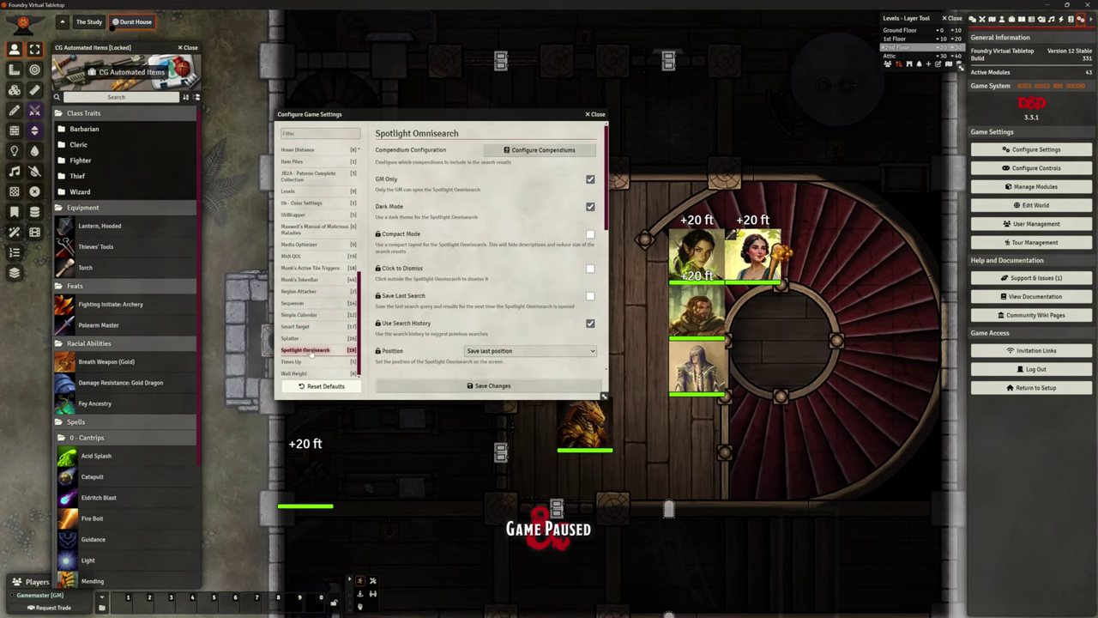
click(524, 153)
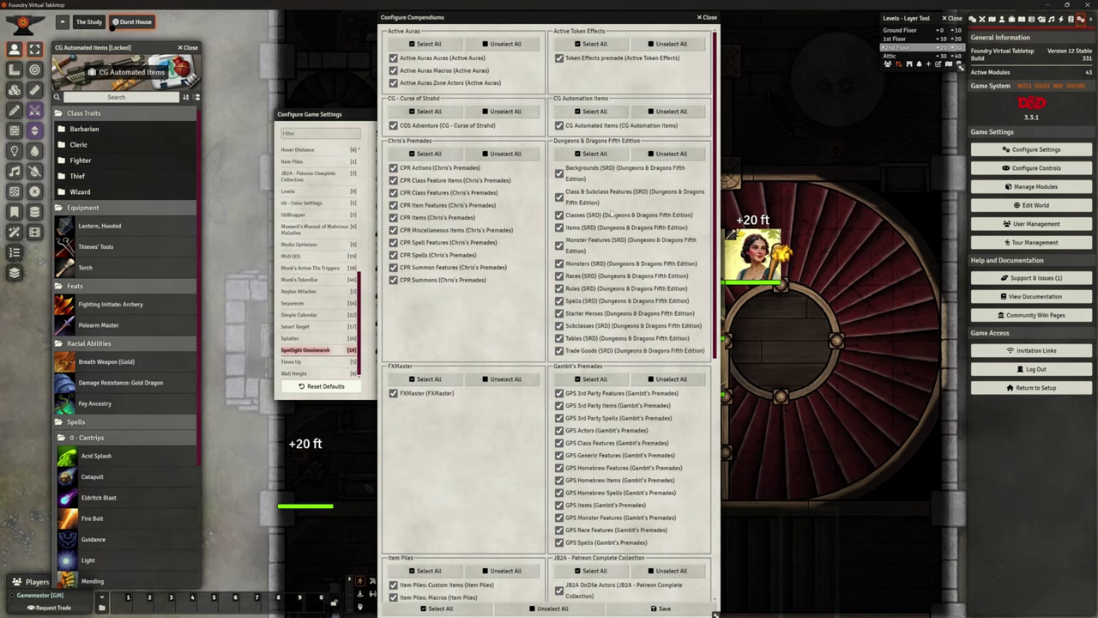
click(559, 228)
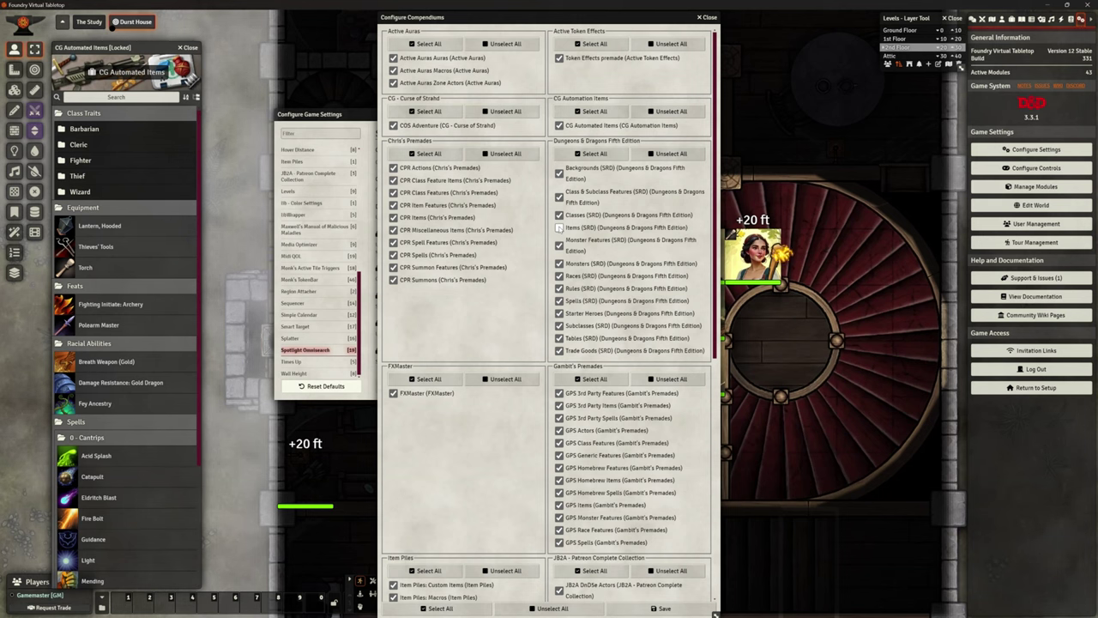
click(560, 227)
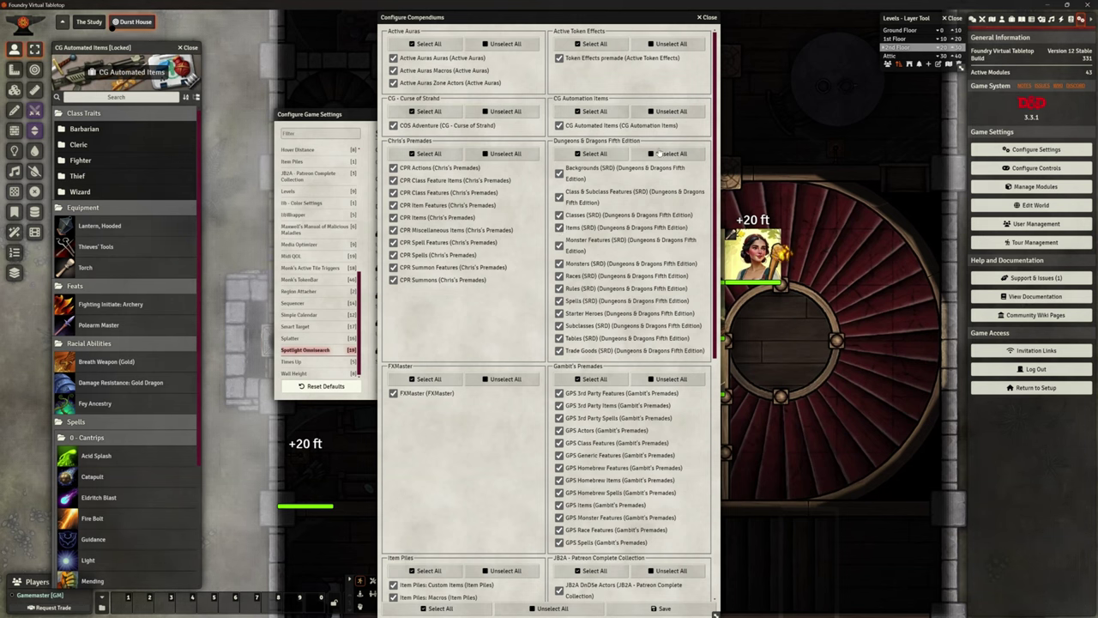
click(659, 608)
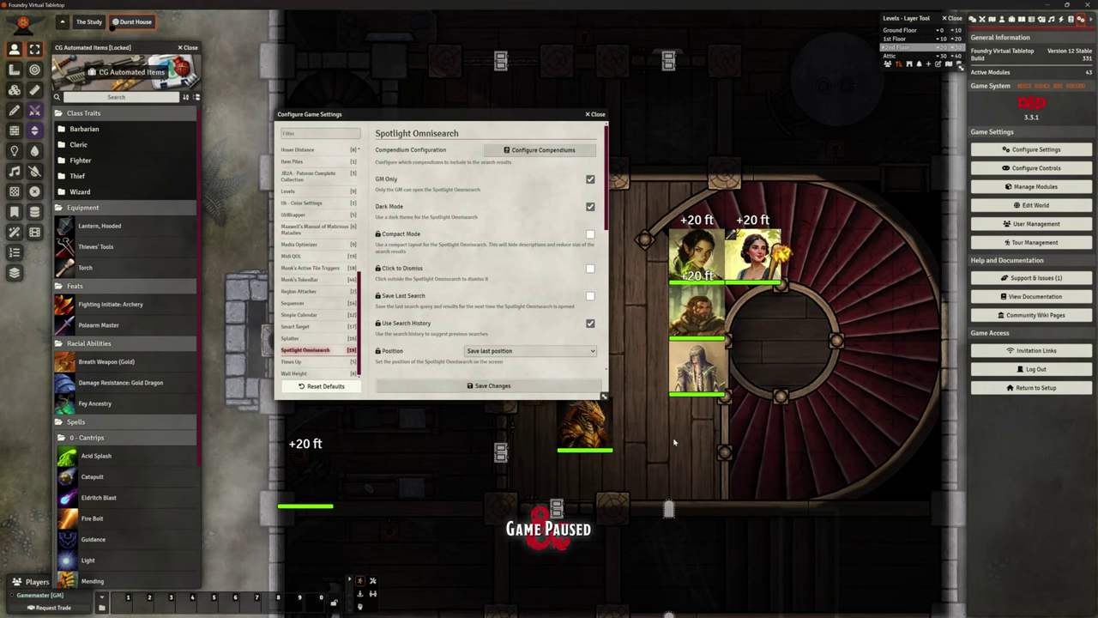
click(496, 385)
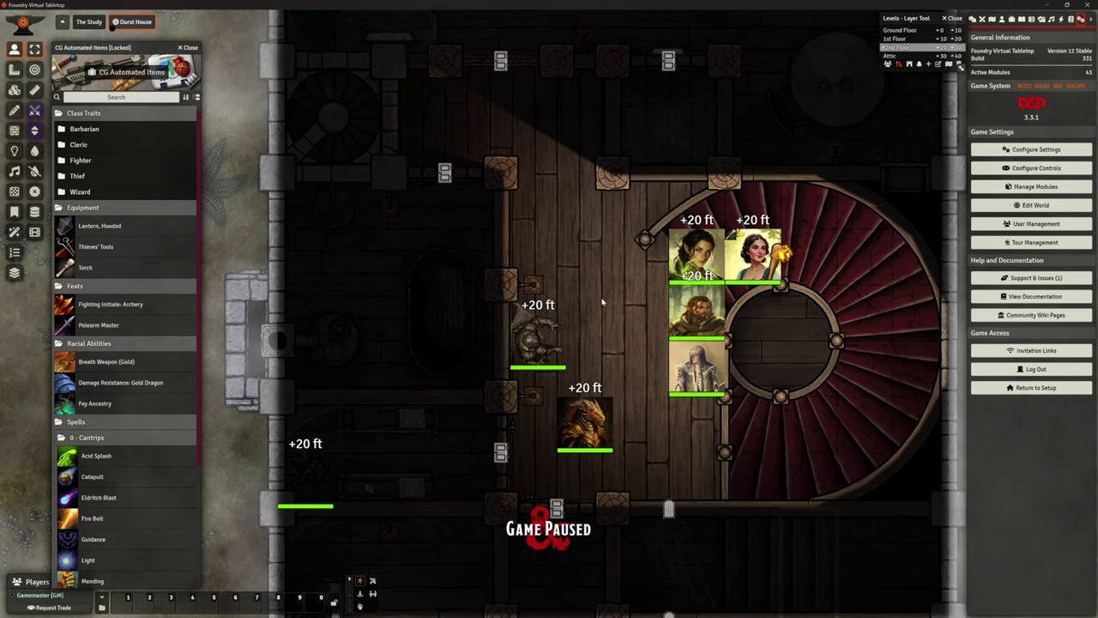
Update the gold dragonborn warlock's available automations with Chris's Premades, check the Breath Weapon (Gold) feature, and close the character sheet
double_click(590, 415)
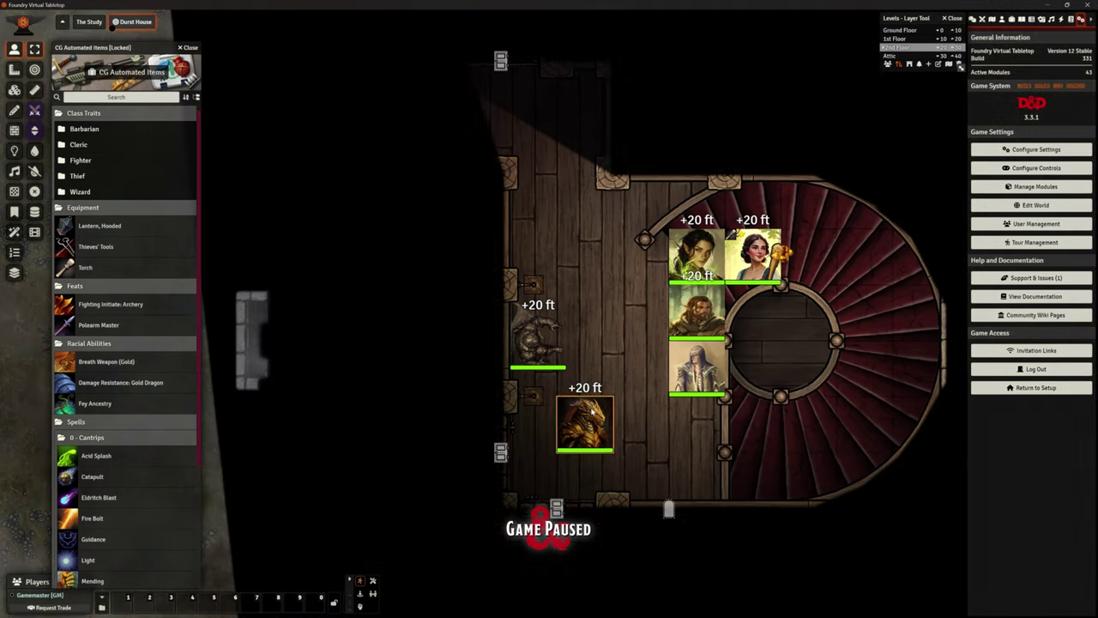
click(674, 66)
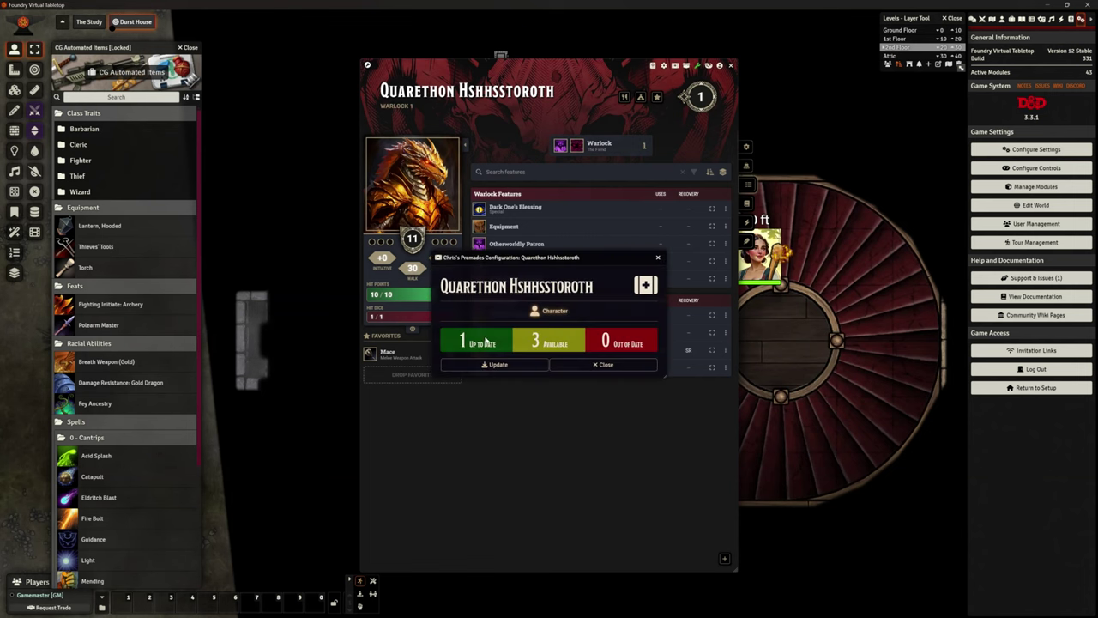
mouse_move(484, 342)
mouse_move(536, 341)
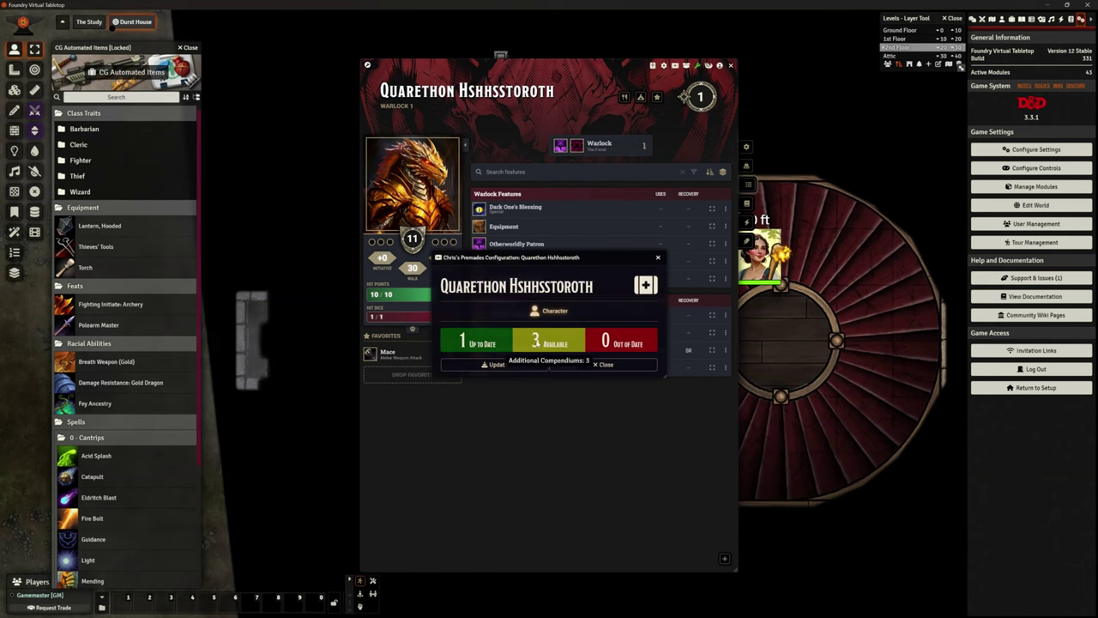
click(511, 367)
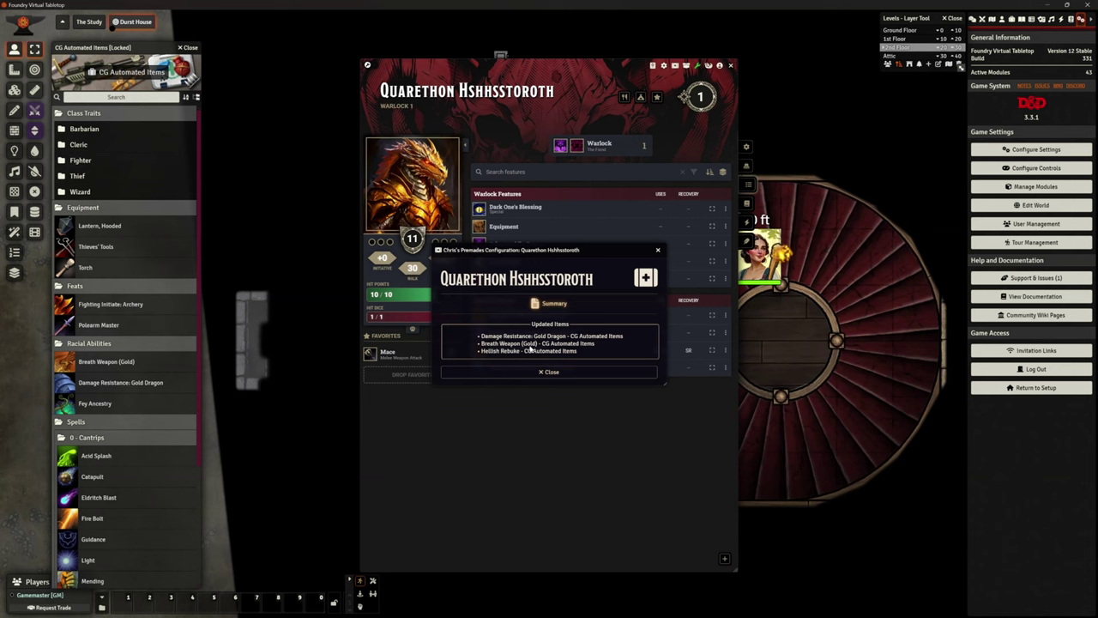
click(550, 375)
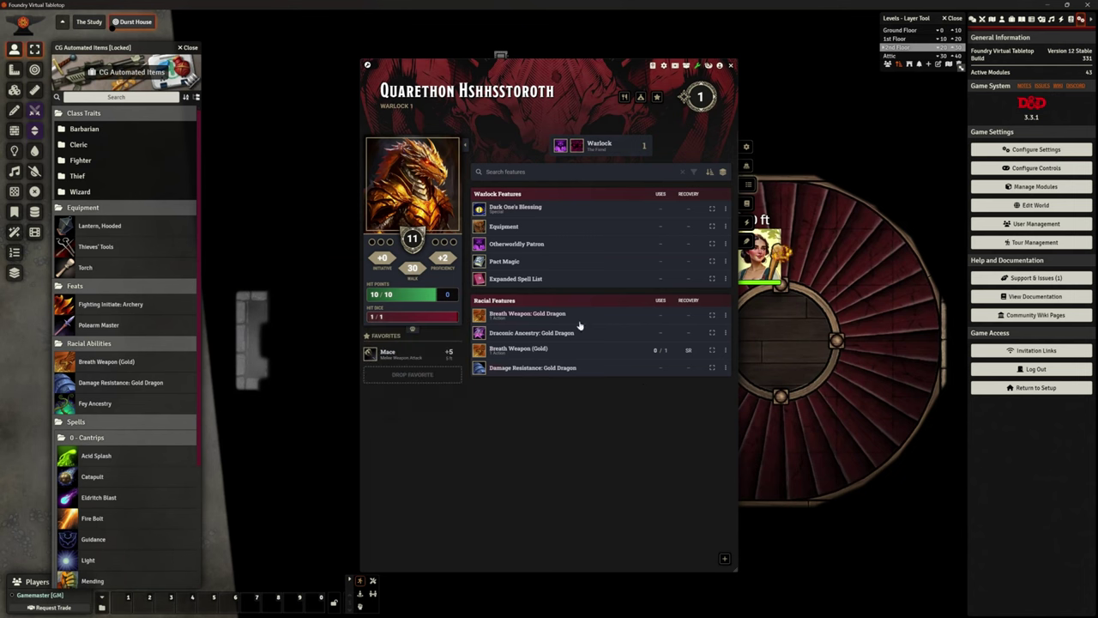
mouse_move(546, 350)
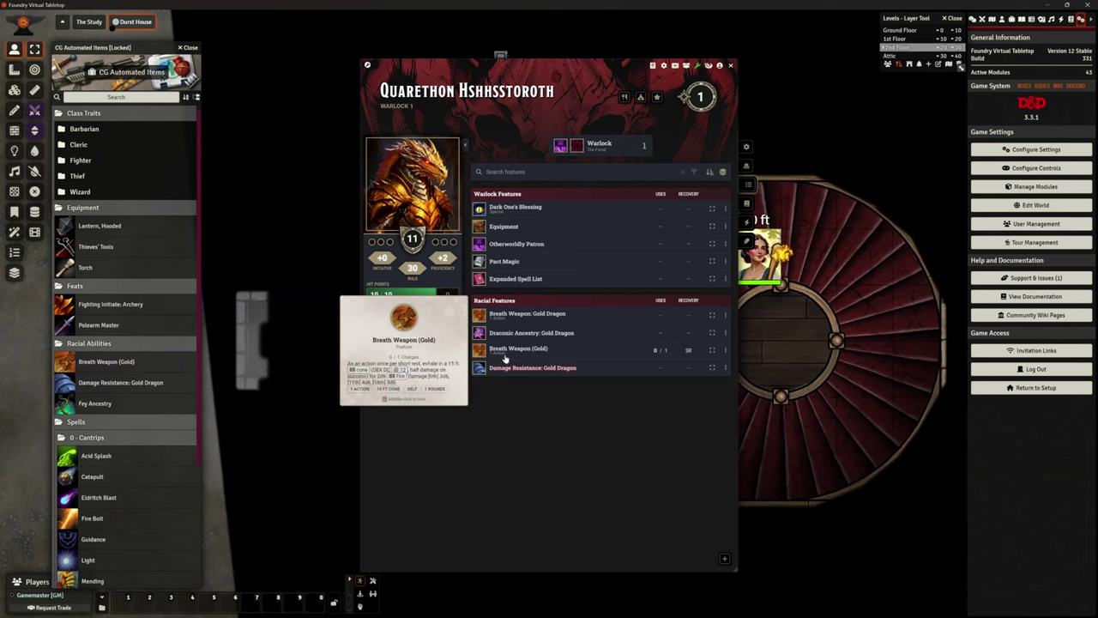
click(730, 65)
Open the hooded wizard's character sheet, update its available automations with Chris's Premades, and close the update summary
double_click(697, 369)
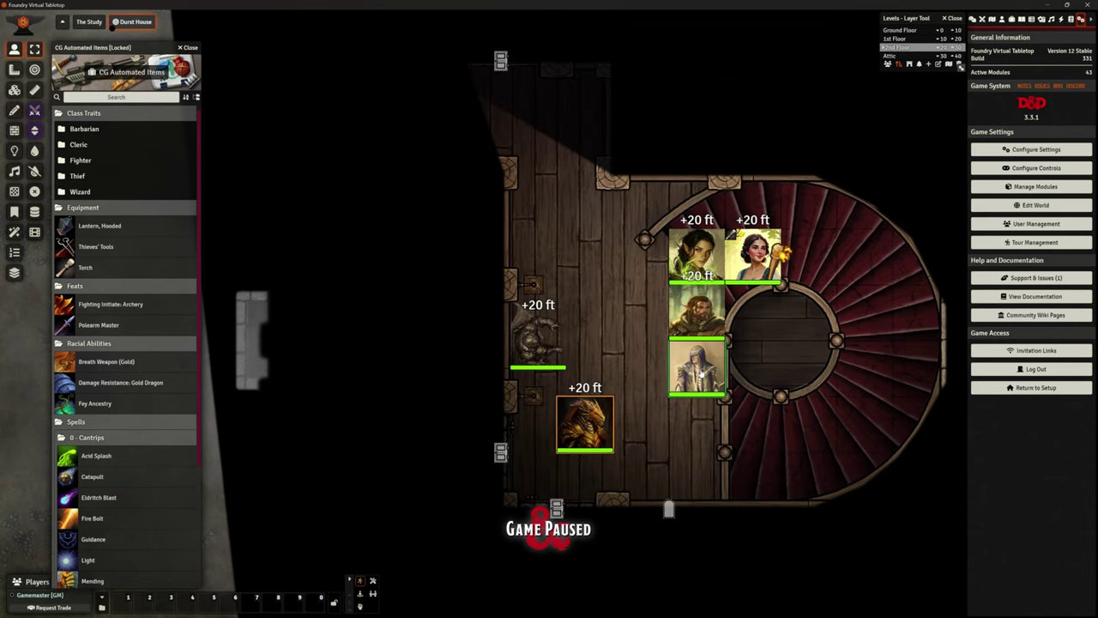
click(674, 65)
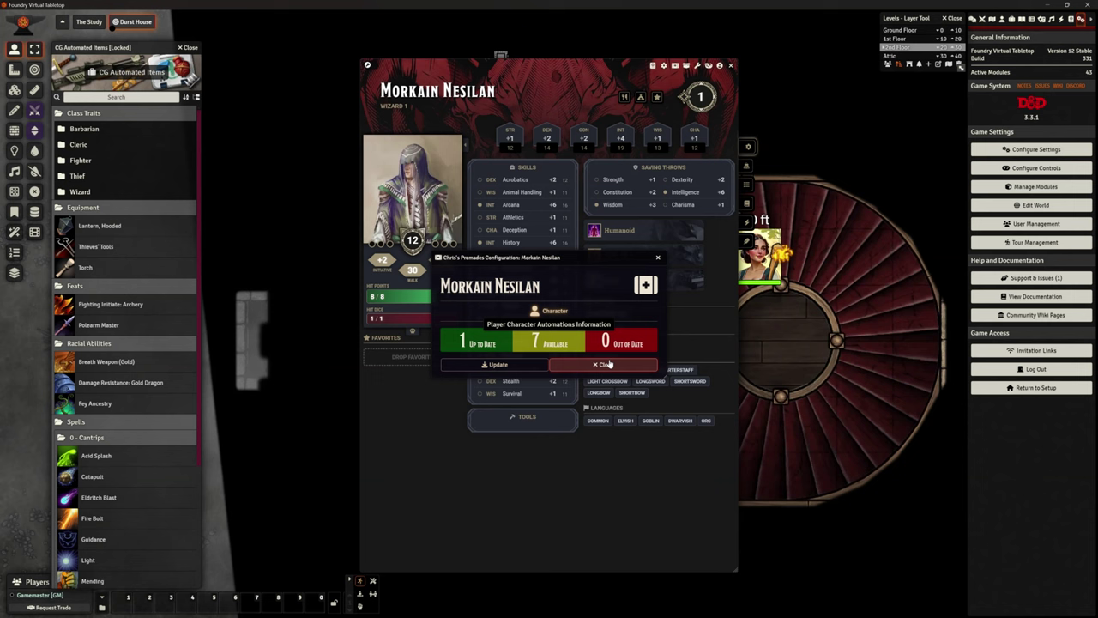
click(506, 364)
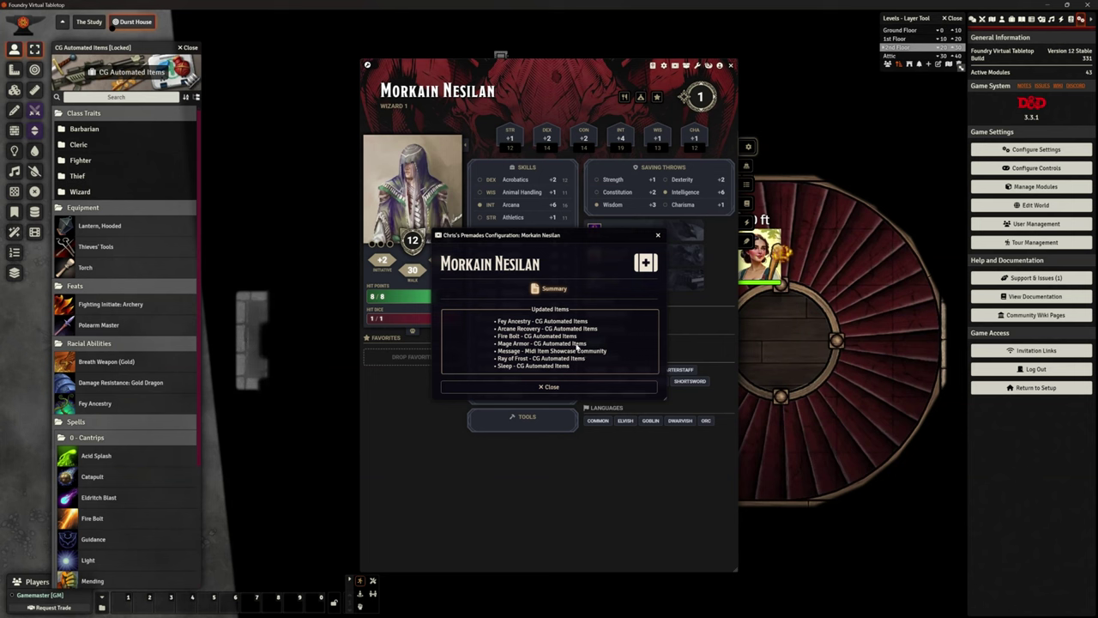
click(554, 386)
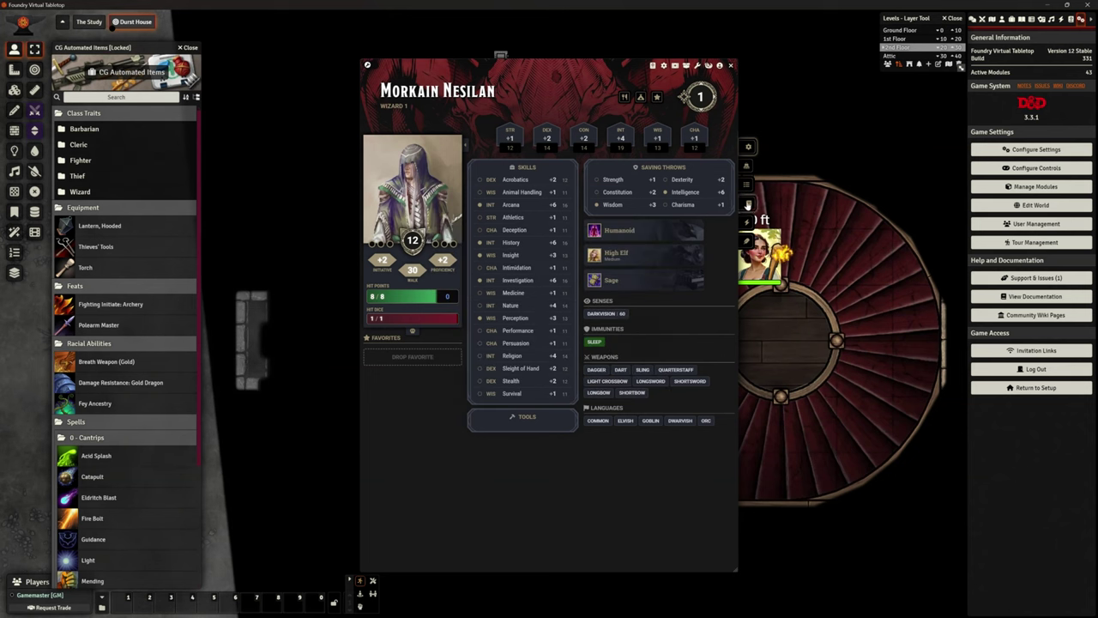
Apply the CG Automated Items automation to the hooded wizard's Message cantrip and close the spell sheet
click(748, 204)
mouse_move(527, 328)
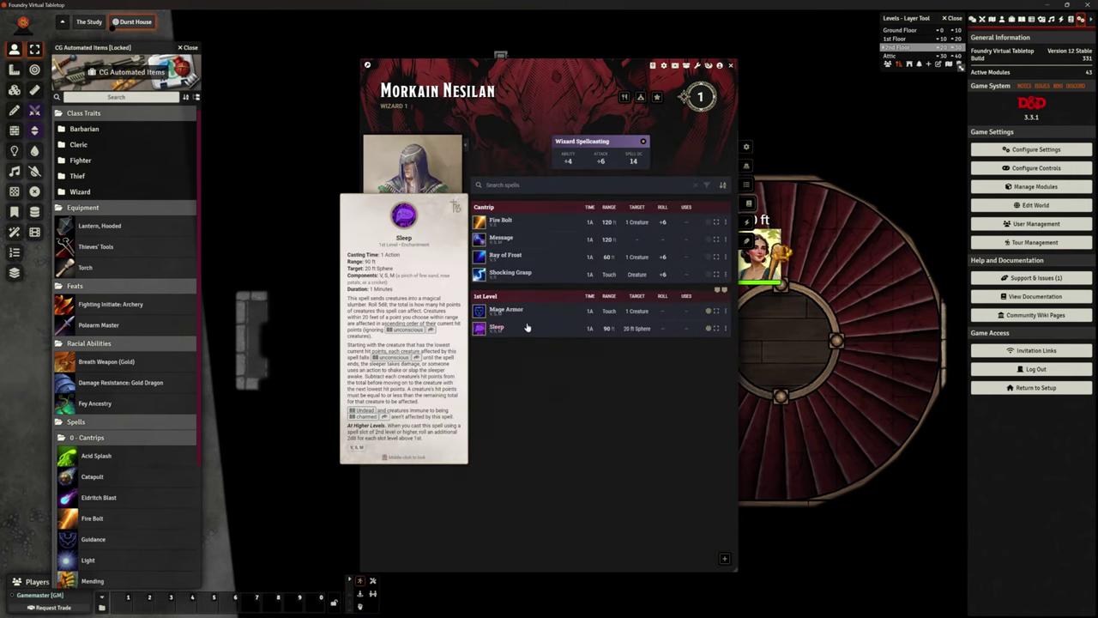
right_click(507, 241)
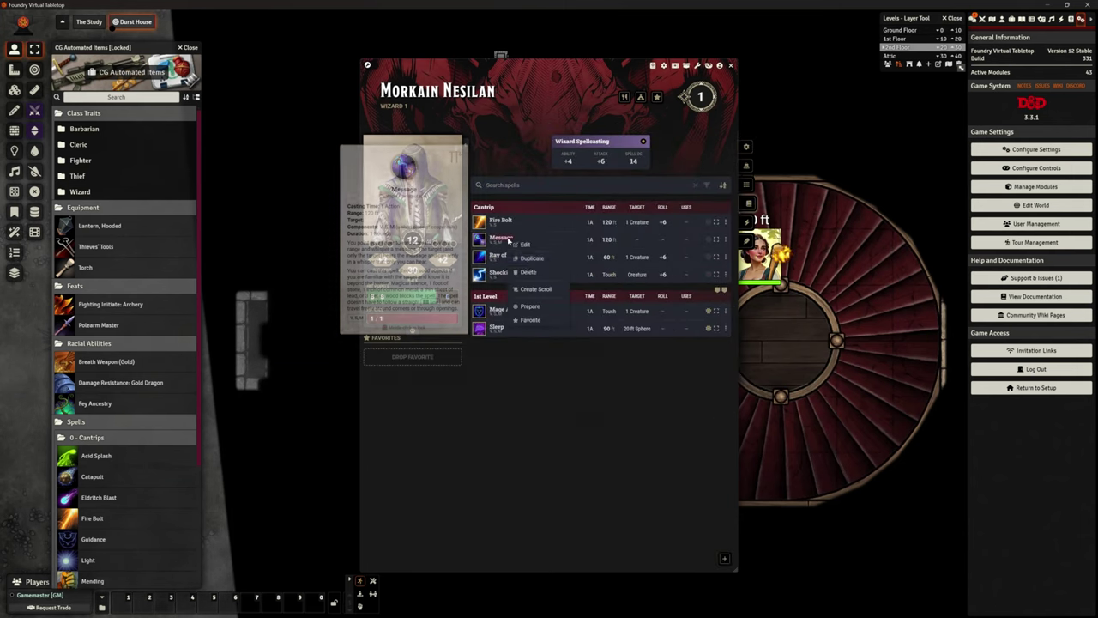
click(527, 261)
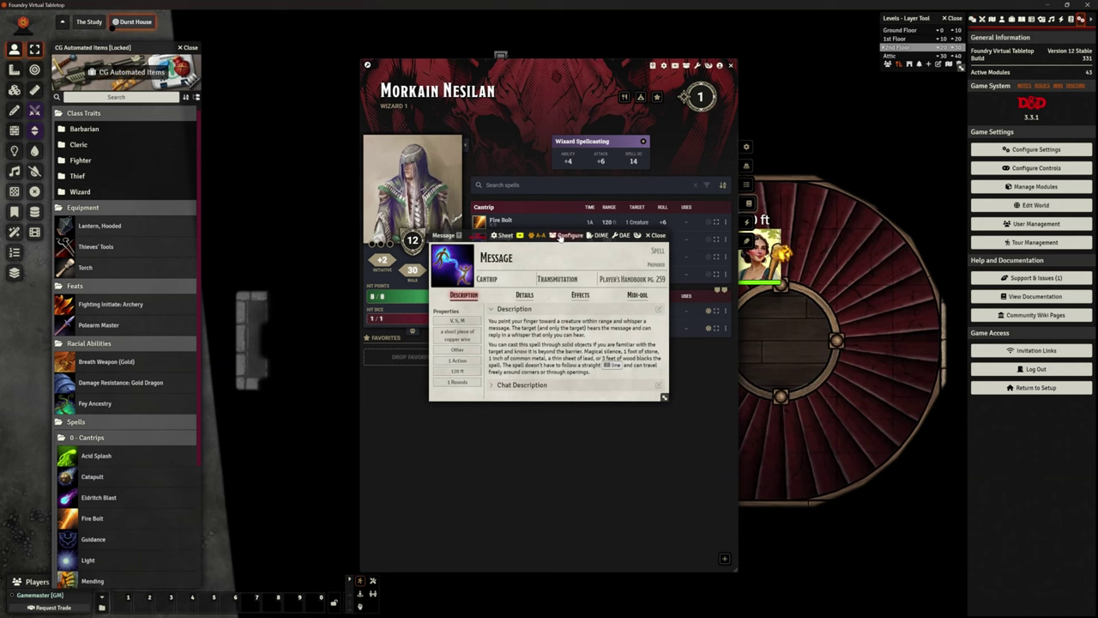
click(520, 239)
click(564, 339)
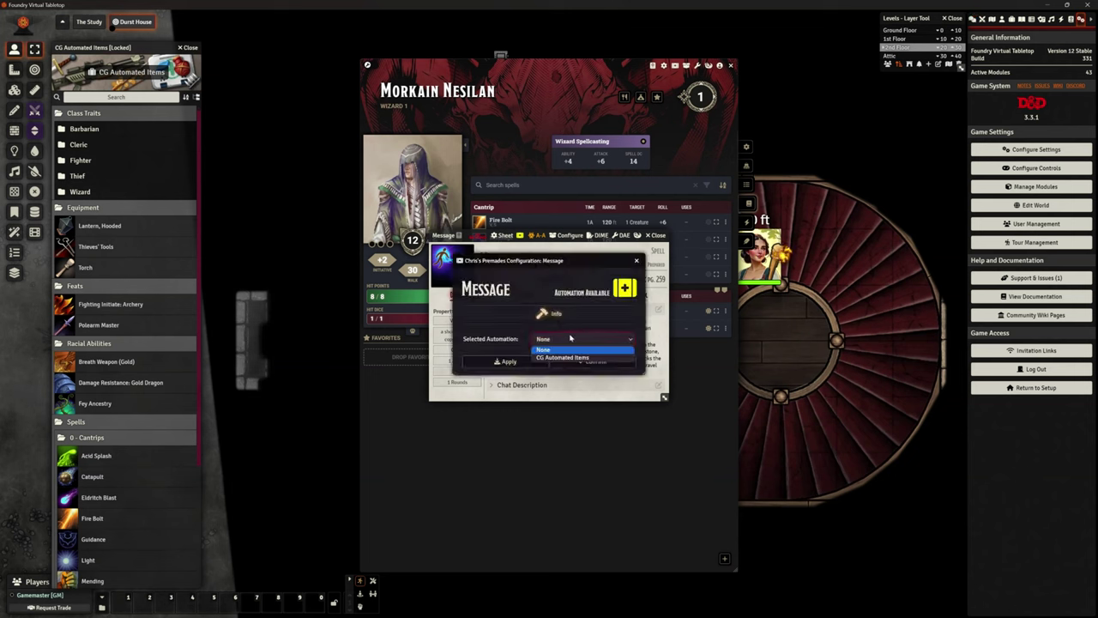
click(577, 358)
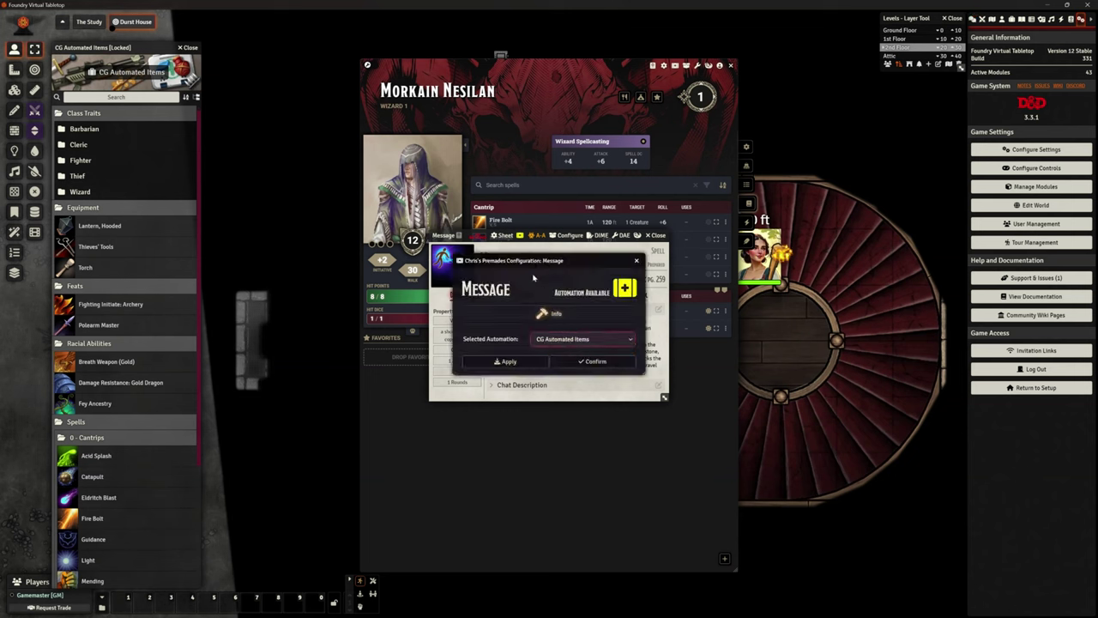
click(517, 361)
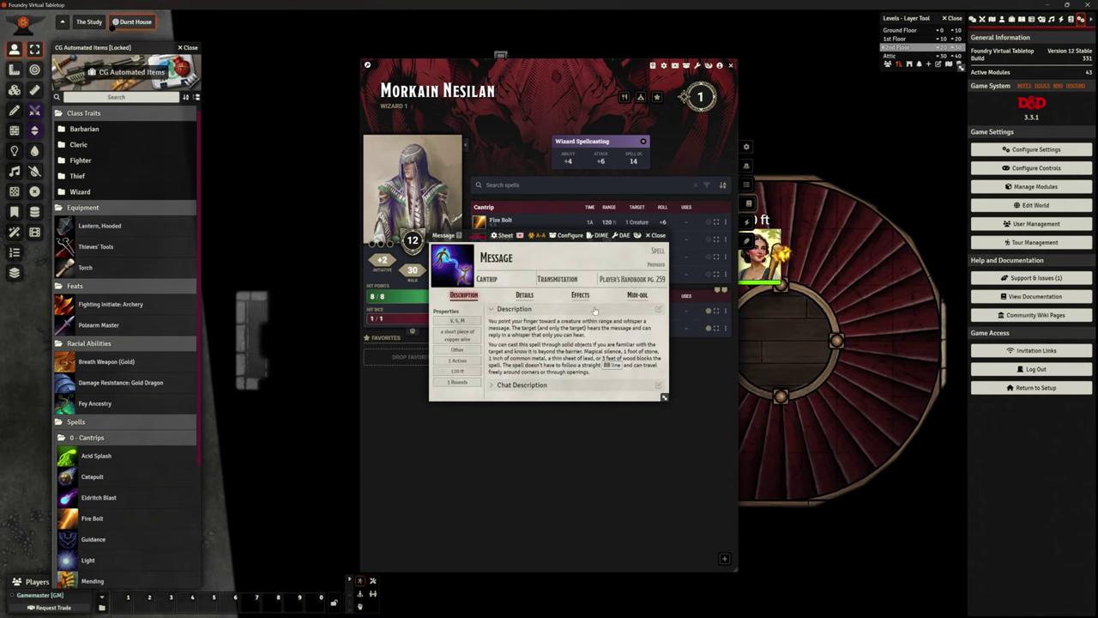
click(658, 238)
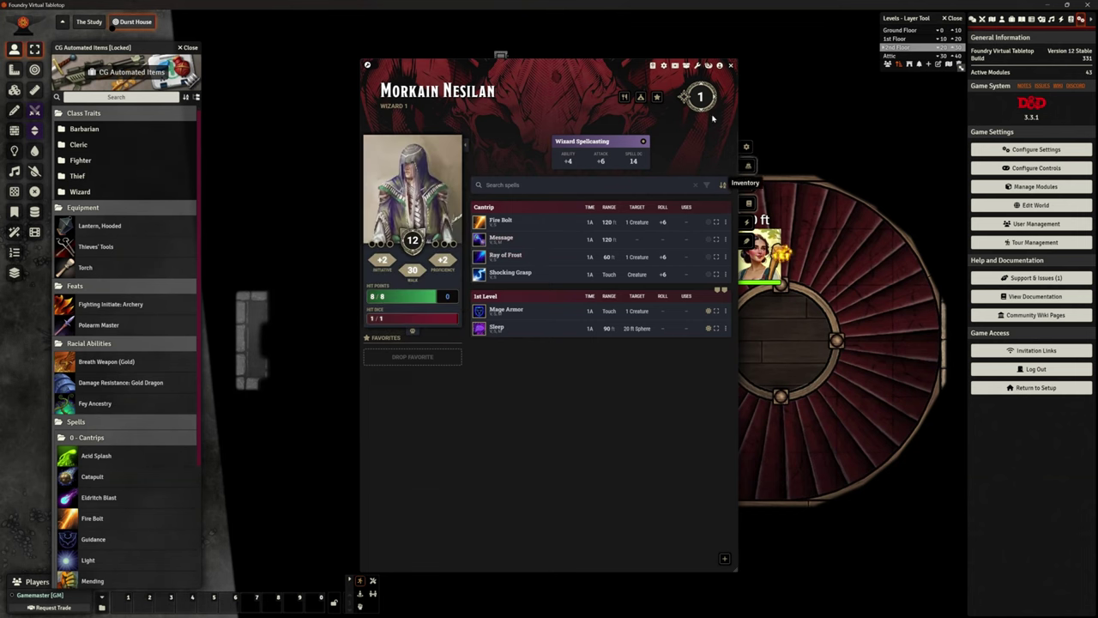
Update the hooded wizard's available automations with Chris's Premades twice, closing each update summary, and close the character sheet
click(682, 68)
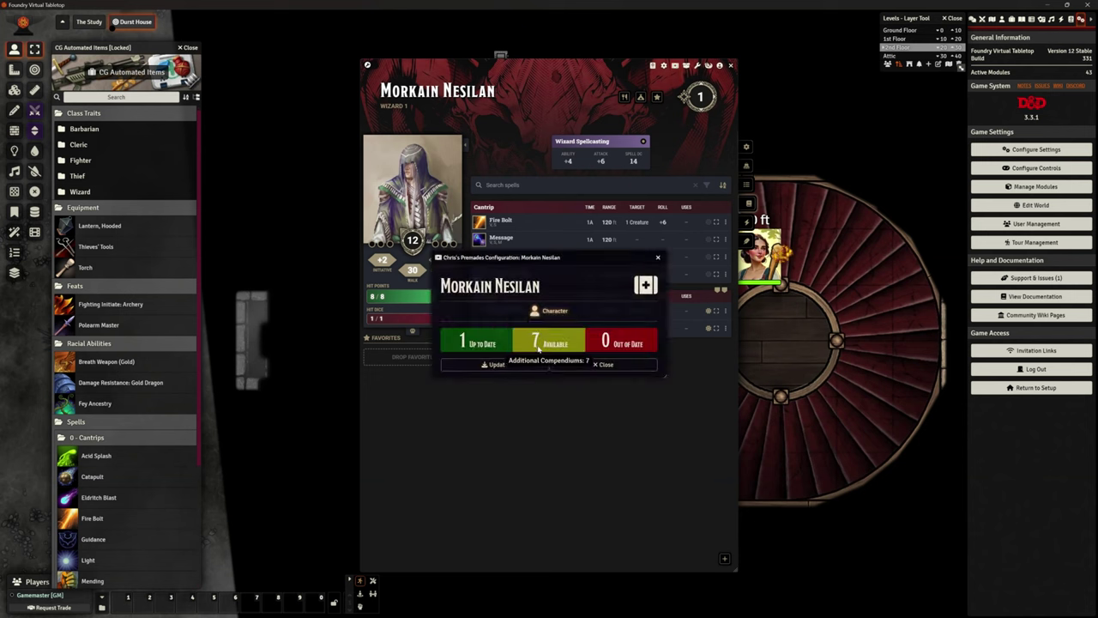
click(518, 366)
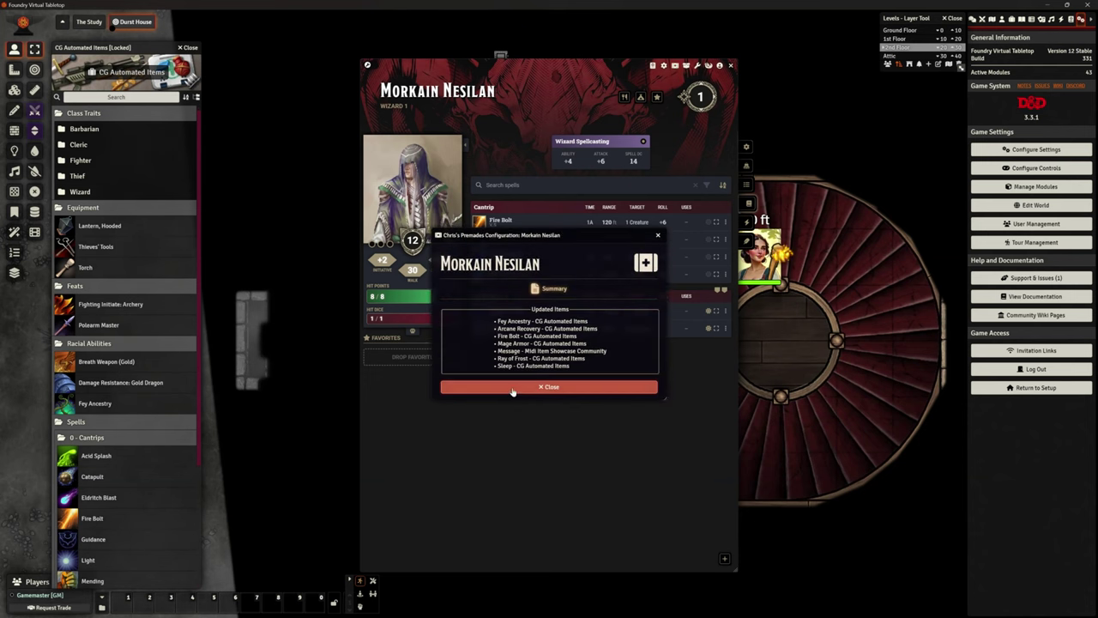
click(554, 386)
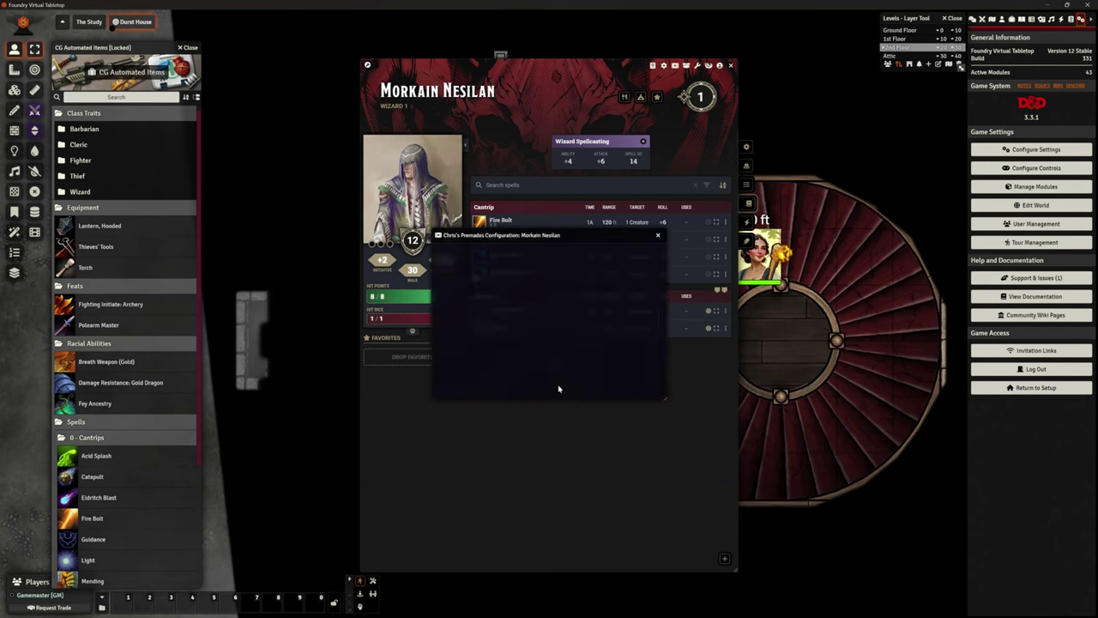
click(672, 66)
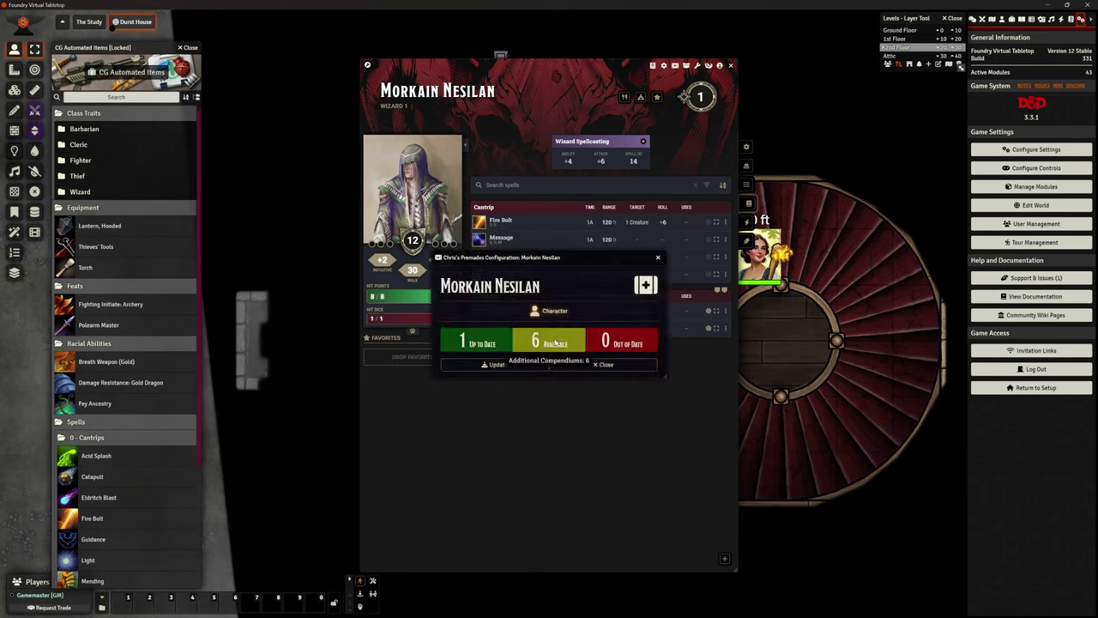
click(502, 365)
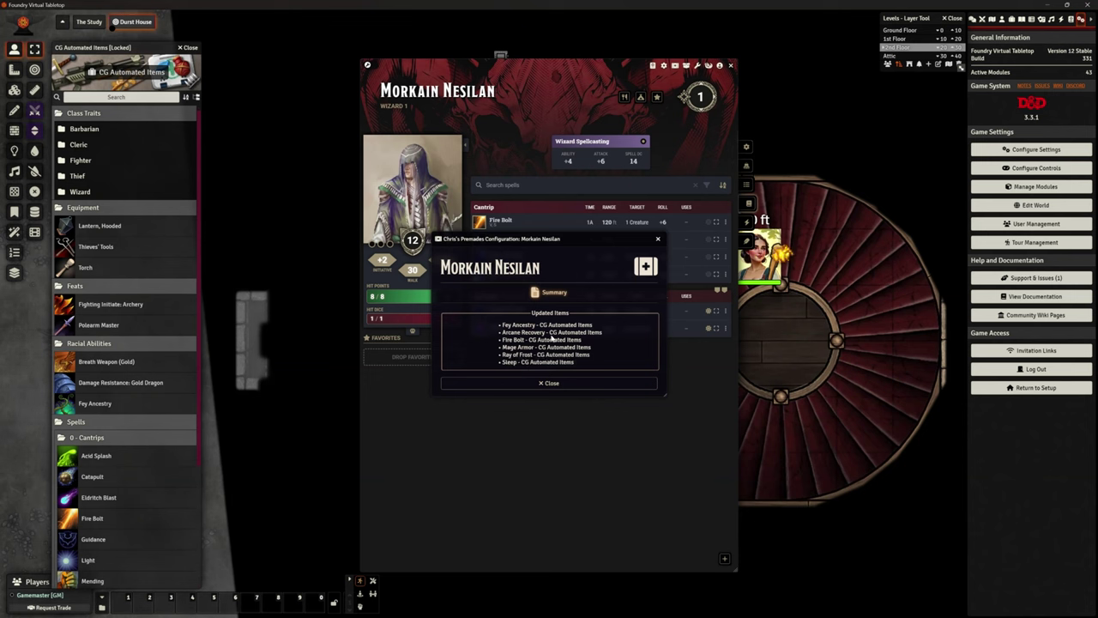
click(574, 382)
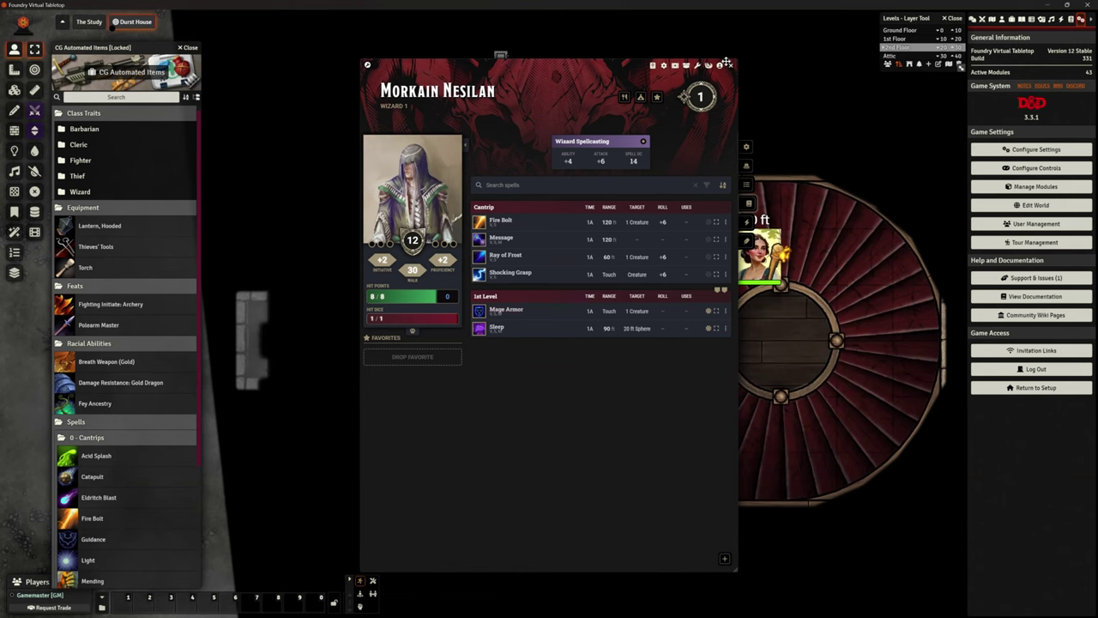
click(730, 66)
Reopen the gold dragonborn warlock's sheet, review its features, and check which automation is selected for Breath Weapon (Gold)
double_click(592, 427)
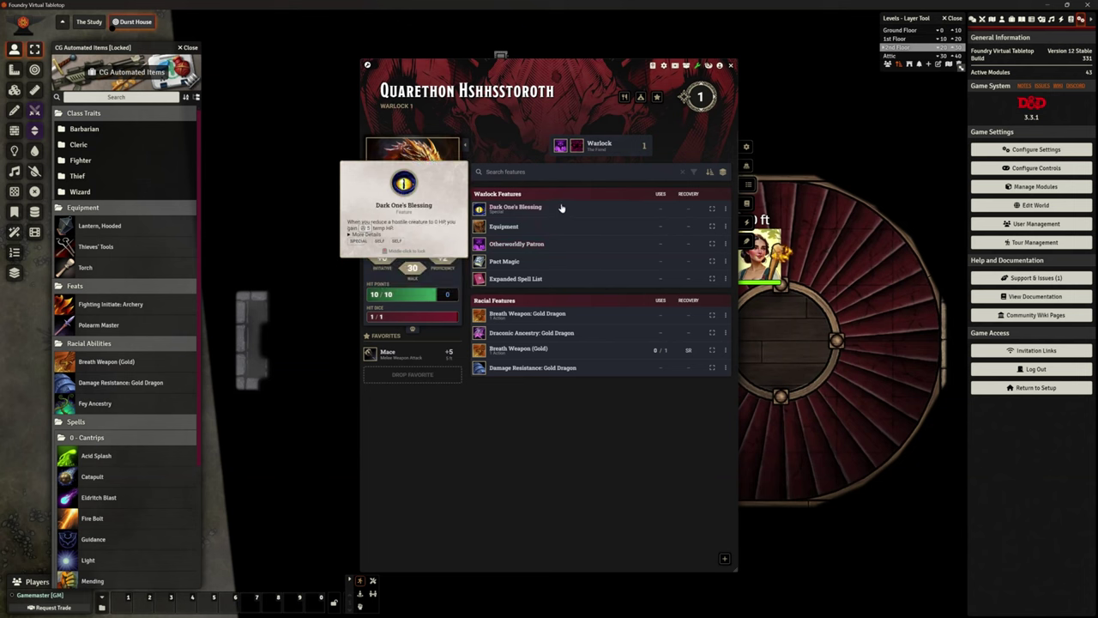
mouse_move(539, 246)
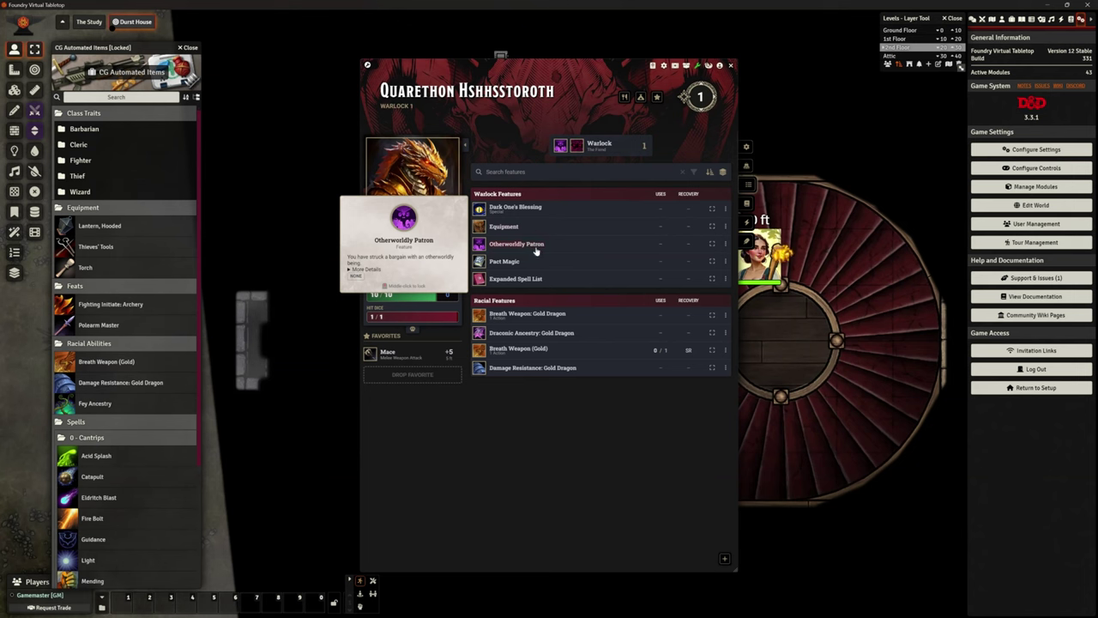
mouse_move(533, 267)
mouse_move(525, 322)
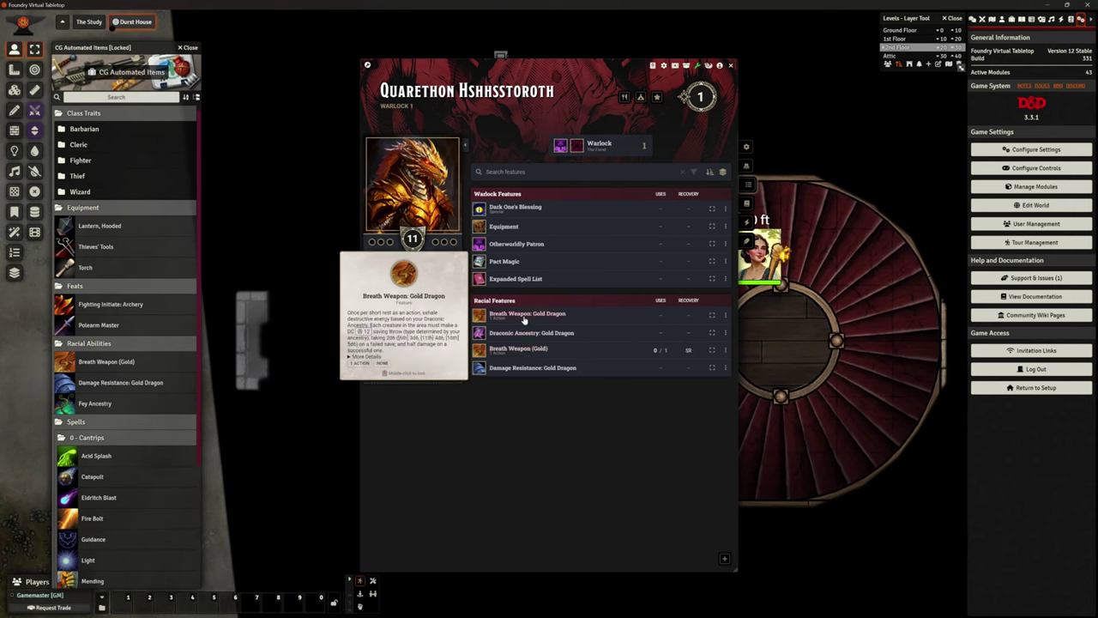
right_click(534, 350)
click(546, 367)
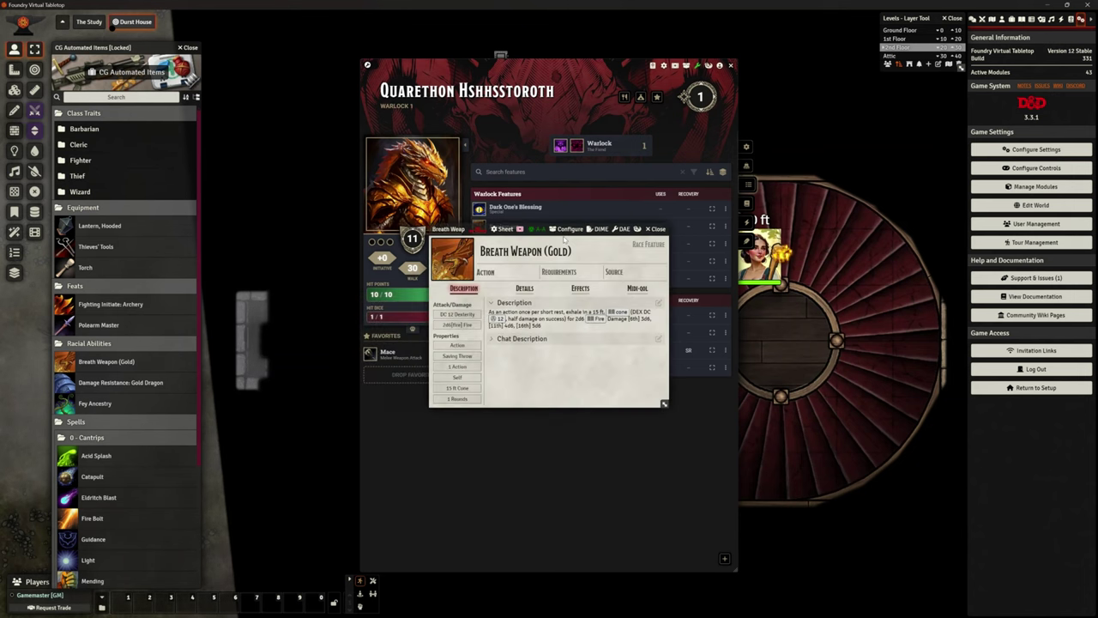
click(520, 229)
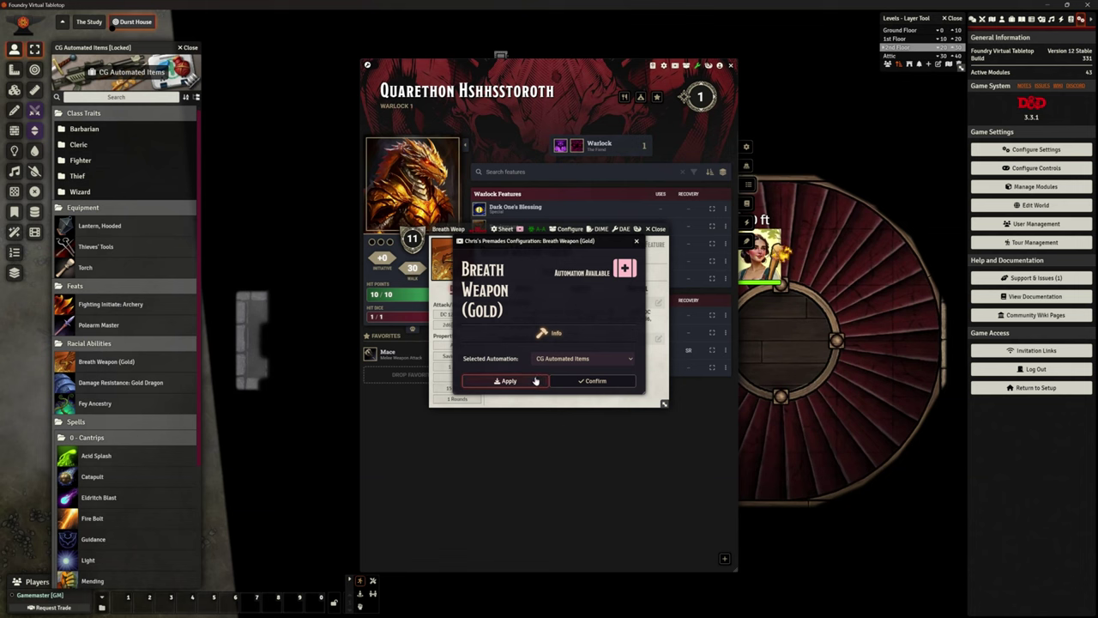
click(595, 380)
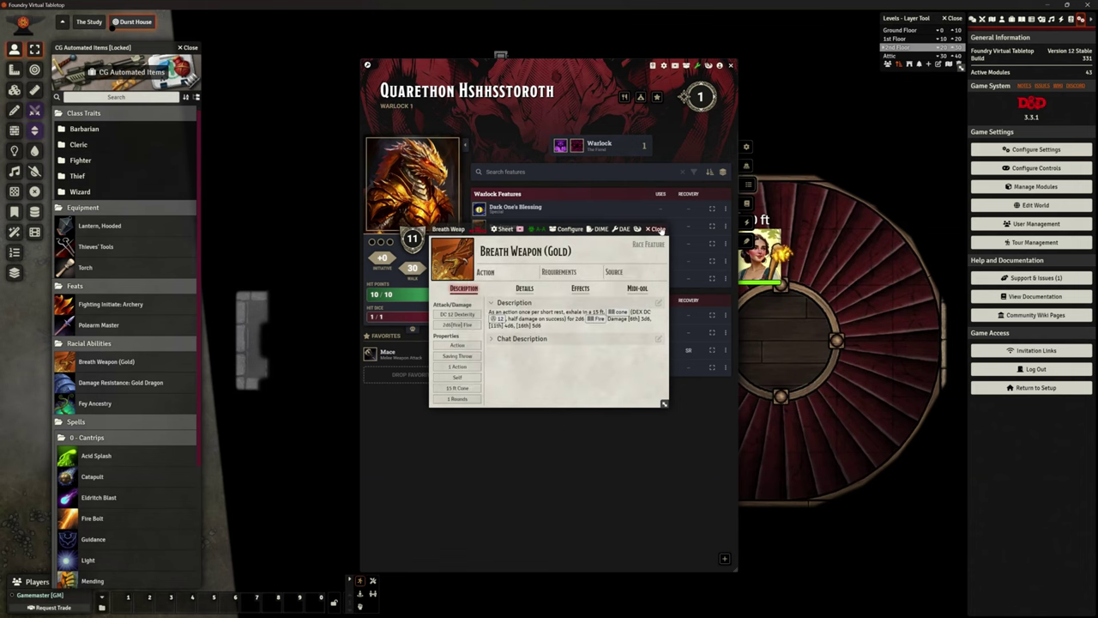
click(657, 229)
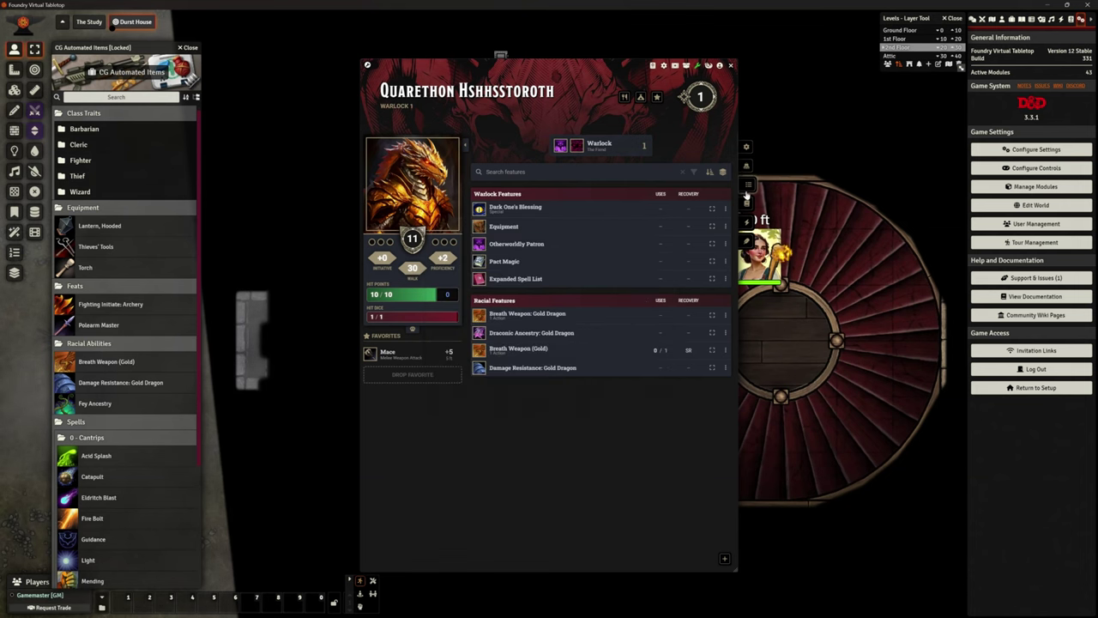
Switch the warlock's Eldritch Blast automation to CG Automated Items, apply and confirm it, and close the spell sheet
click(749, 204)
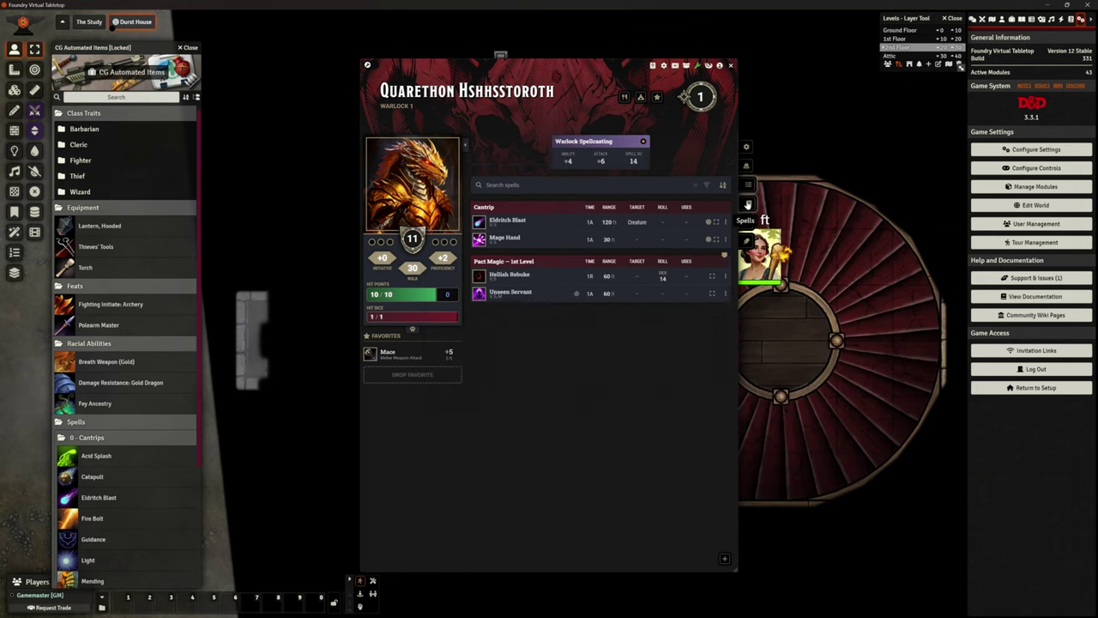
right_click(516, 221)
click(517, 244)
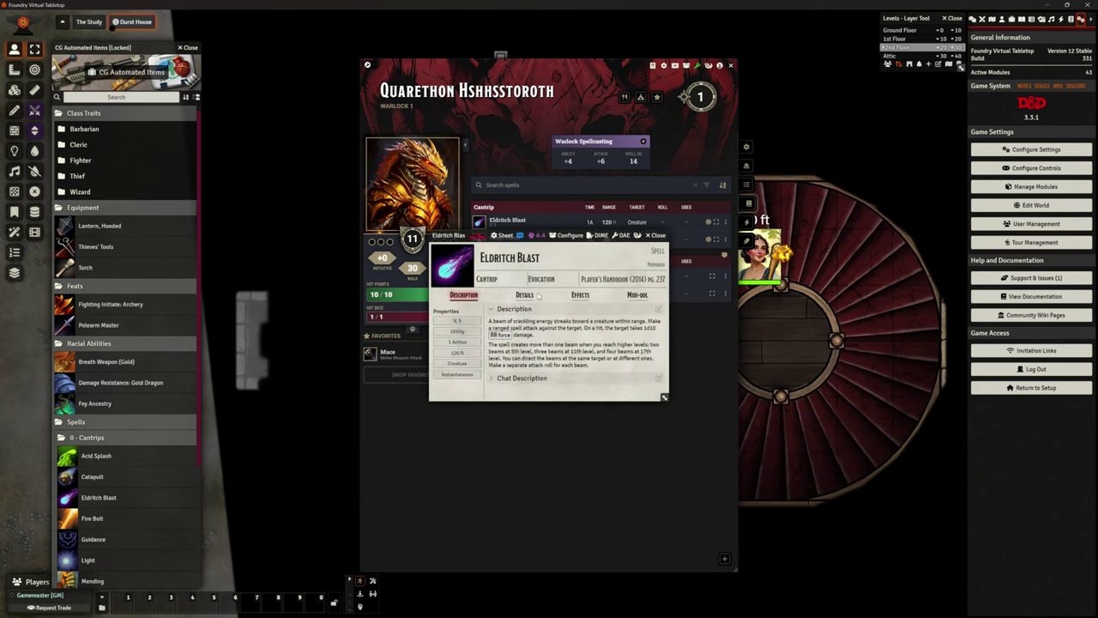
click(520, 237)
click(574, 339)
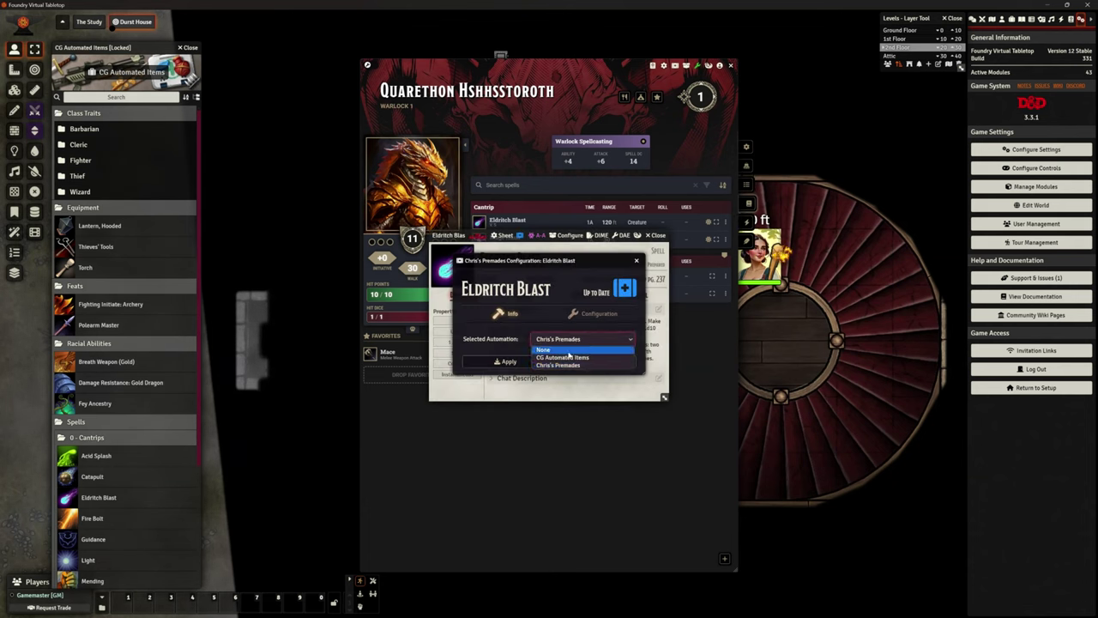
click(567, 360)
click(529, 362)
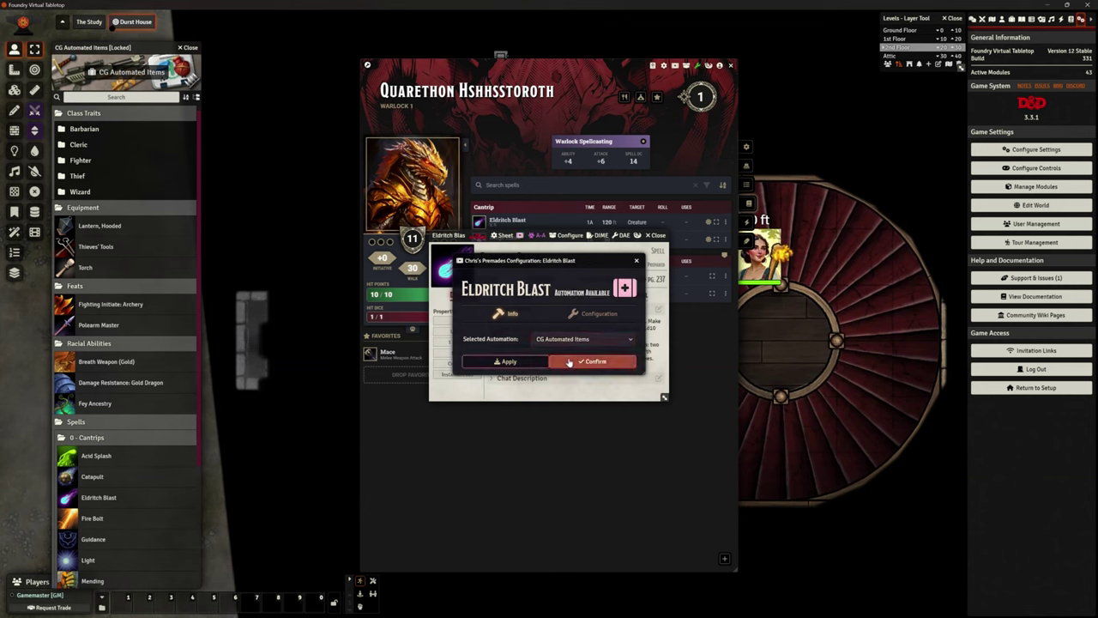
click(596, 361)
click(657, 236)
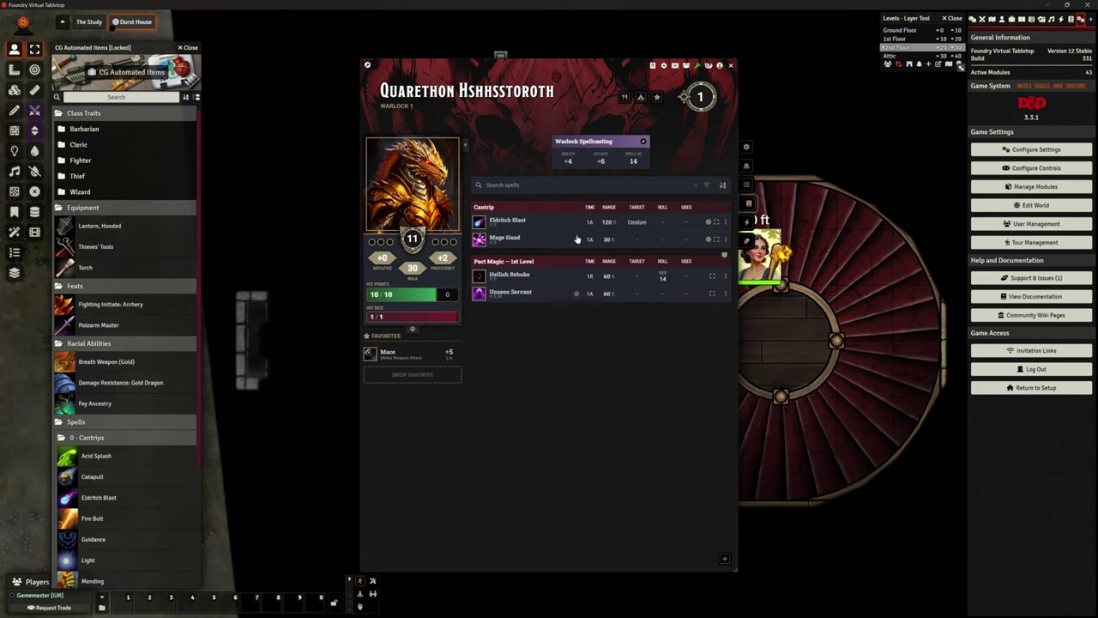
Open the warlock's Mage Hand cantrip to inspect its automation status, and close it
right_click(511, 244)
click(518, 249)
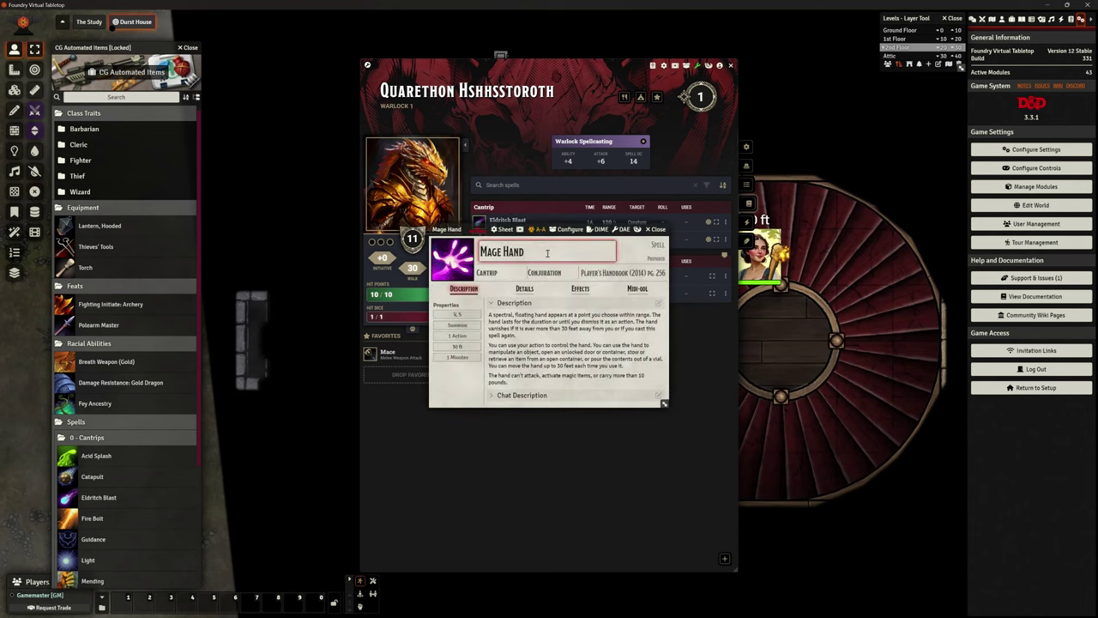
click(657, 229)
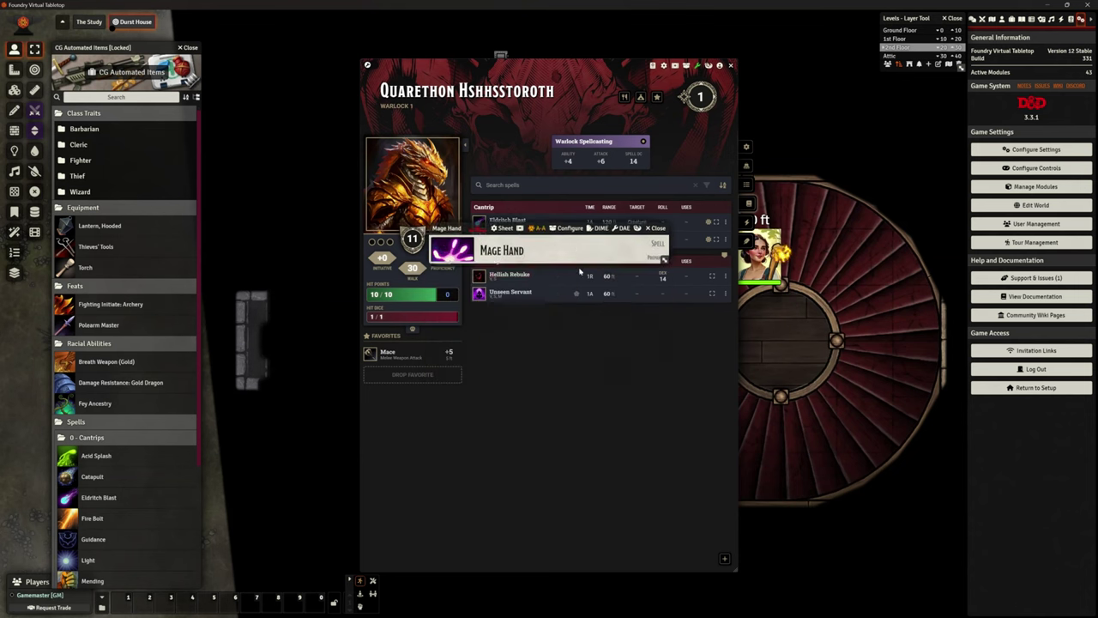
Apply the CG Automated Items automation to the warlock's Hellish Rebuke spell and close the spell sheet
right_click(513, 276)
click(524, 281)
click(519, 234)
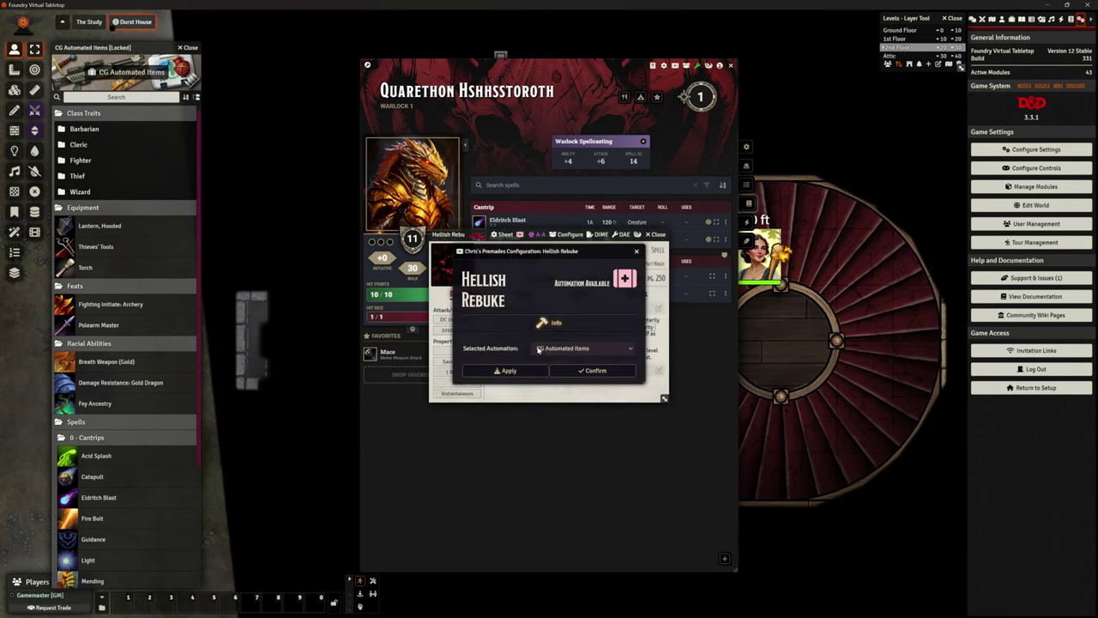
click(506, 369)
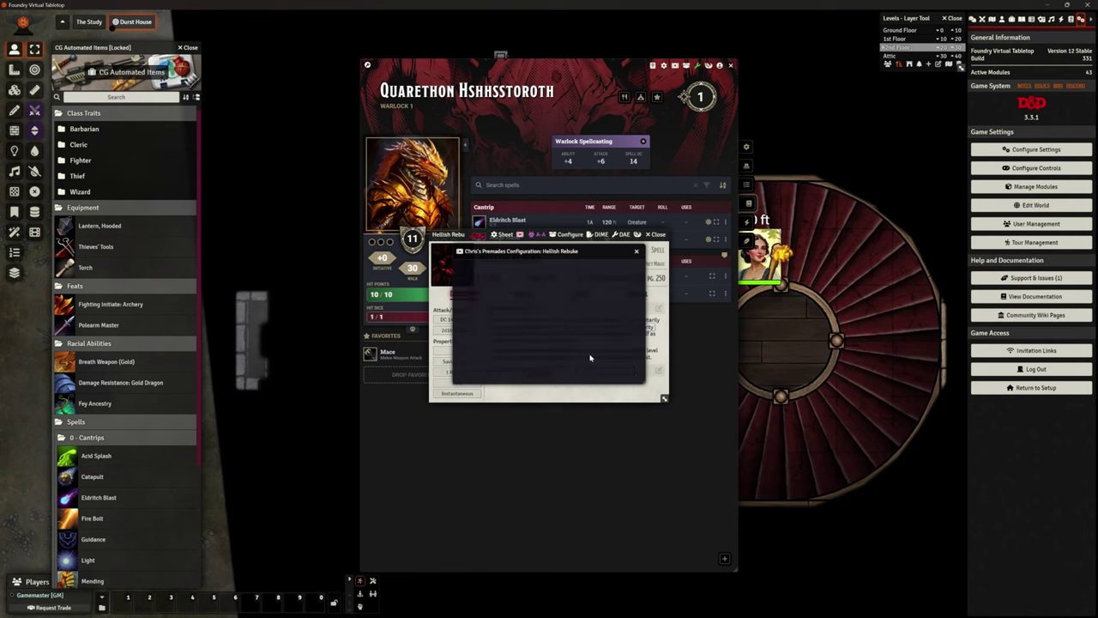
click(656, 235)
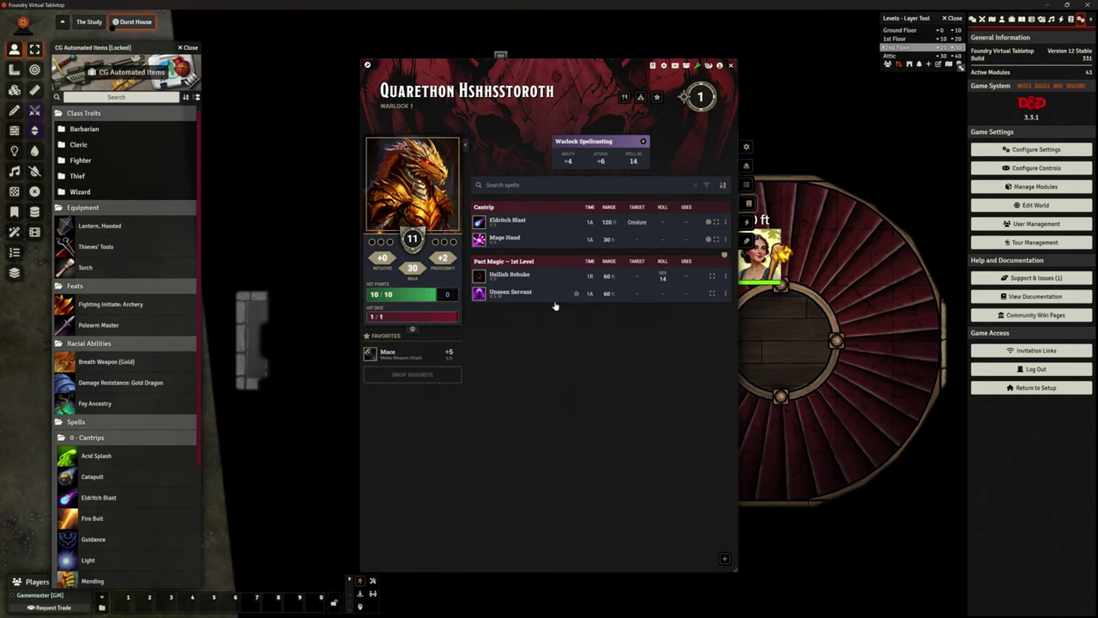
Inspect the warlock's Damage Resistance: Gold Dragon - Passive effect among its active effects, including its details and available actions
right_click(515, 297)
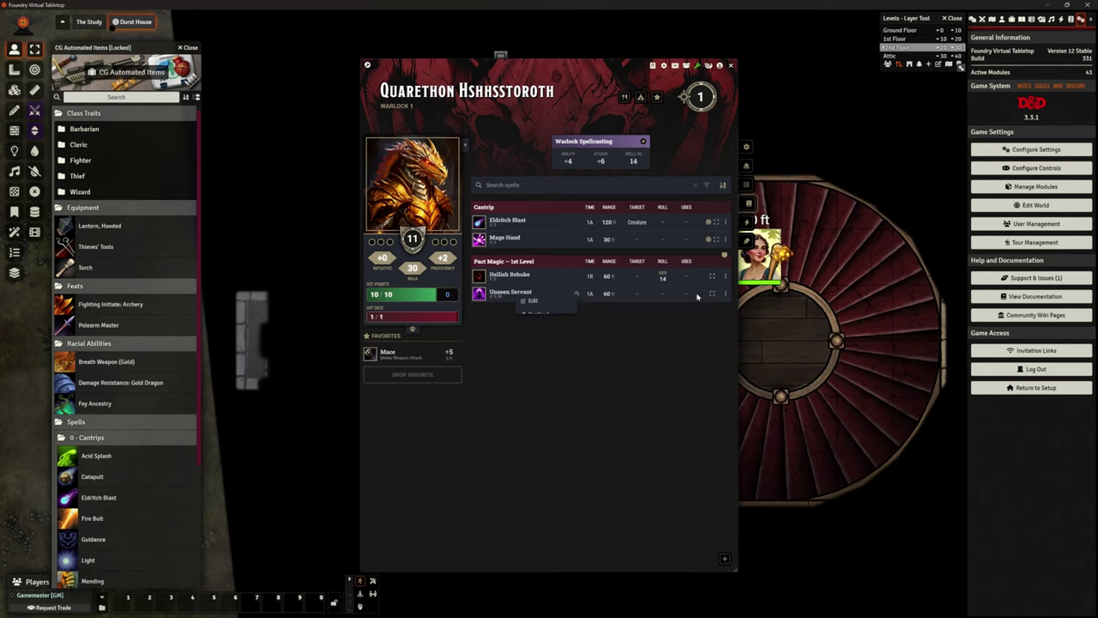
click(747, 221)
mouse_move(543, 197)
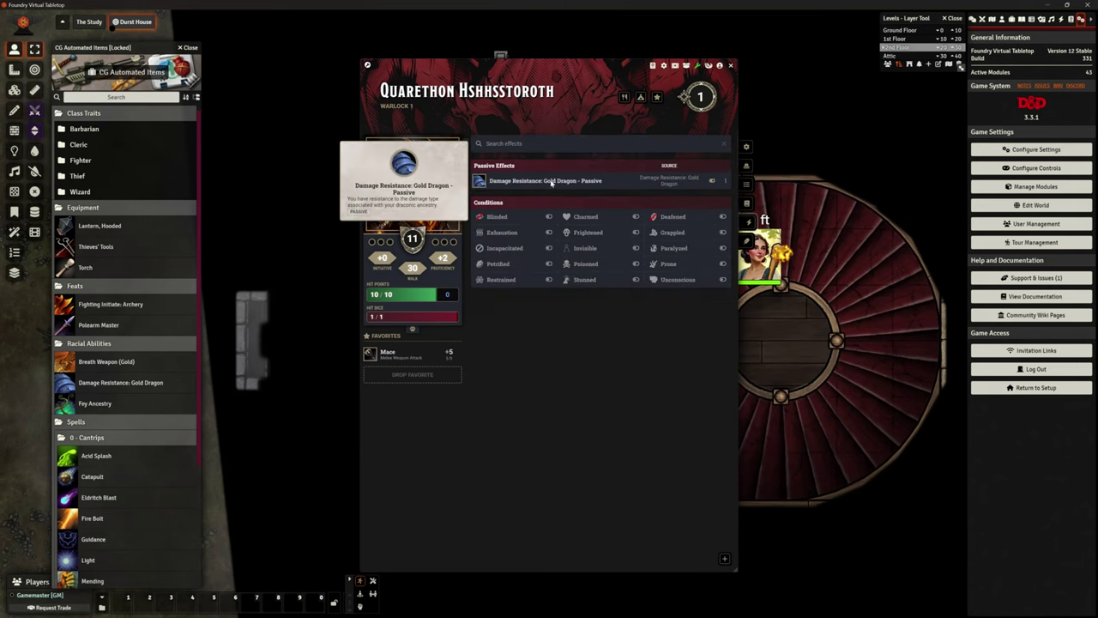
click(566, 183)
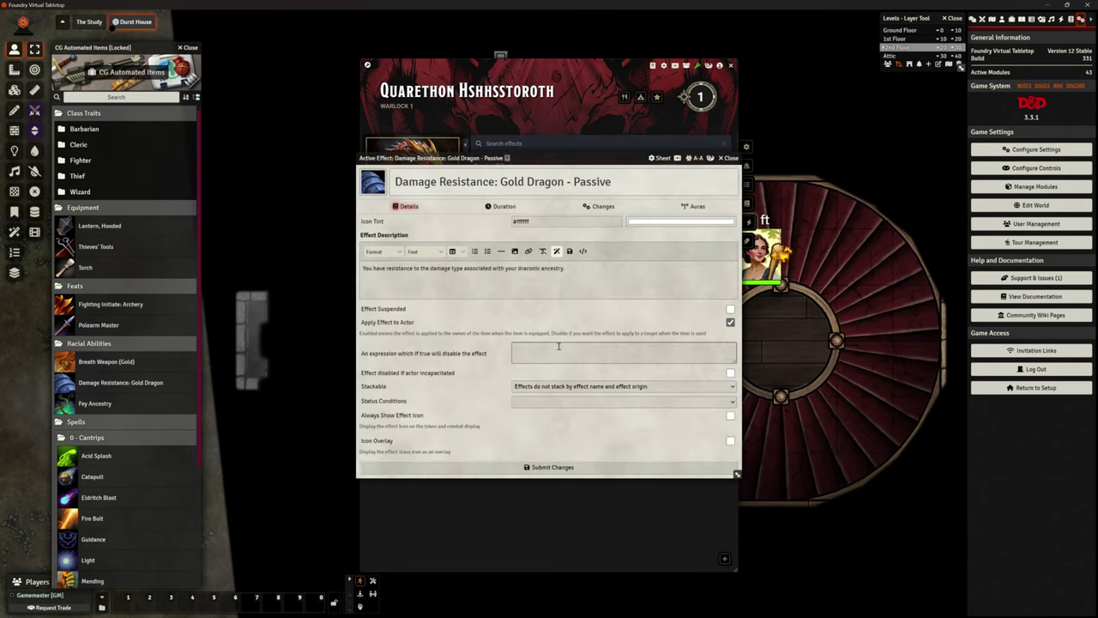
click(728, 159)
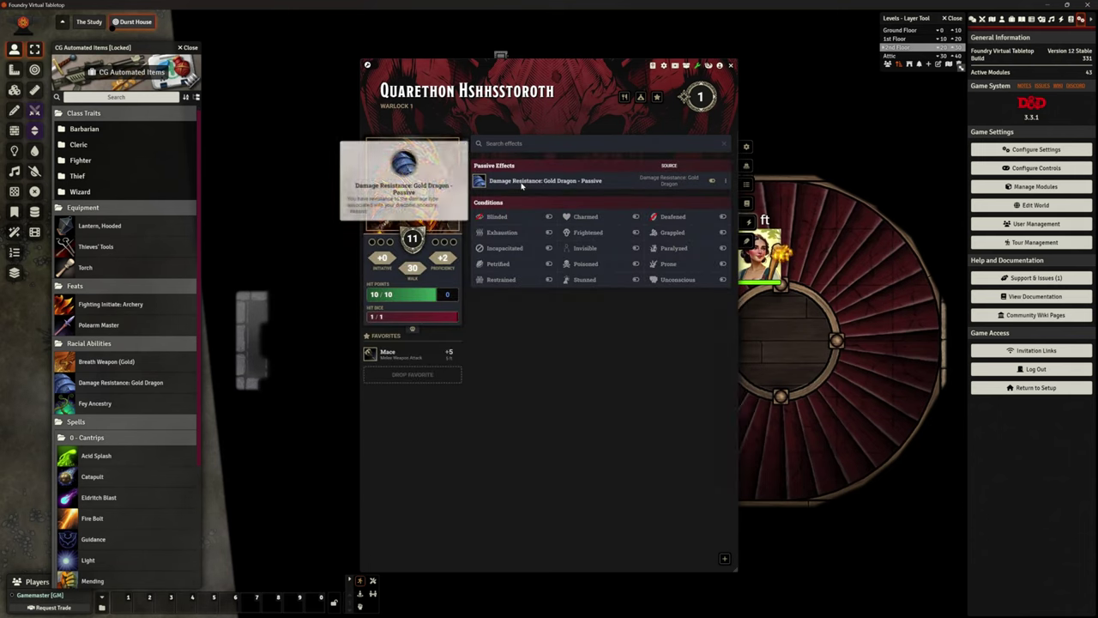
right_click(524, 187)
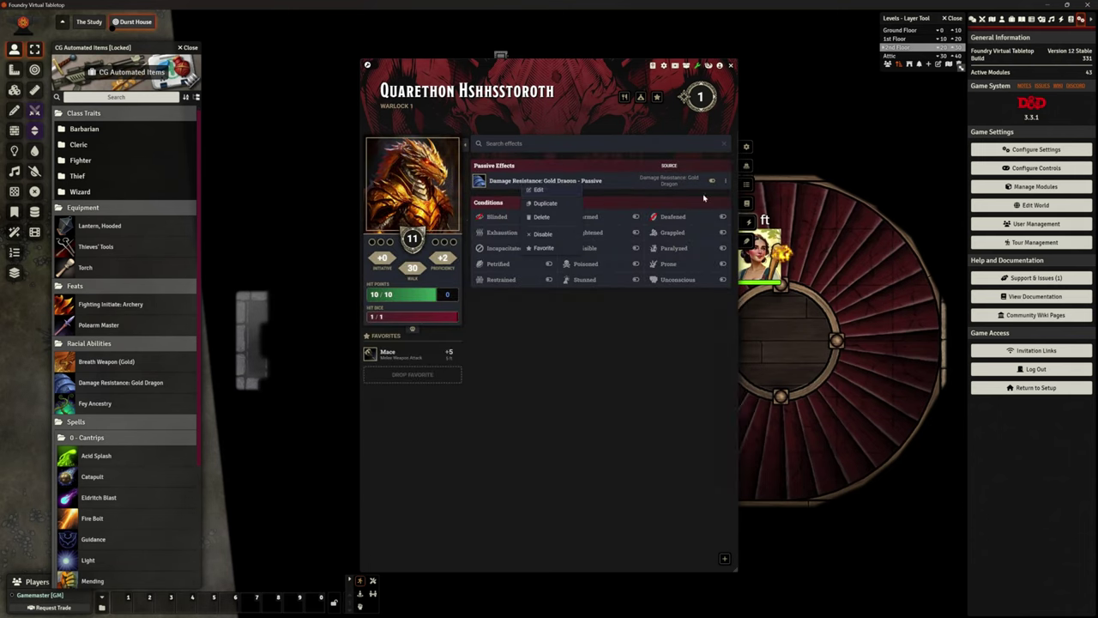
Confirm the CG Automated Items automation on the warlock's Damage Resistance: Gold Dragon racial feature, and close the feature and character sheets
click(746, 184)
right_click(536, 368)
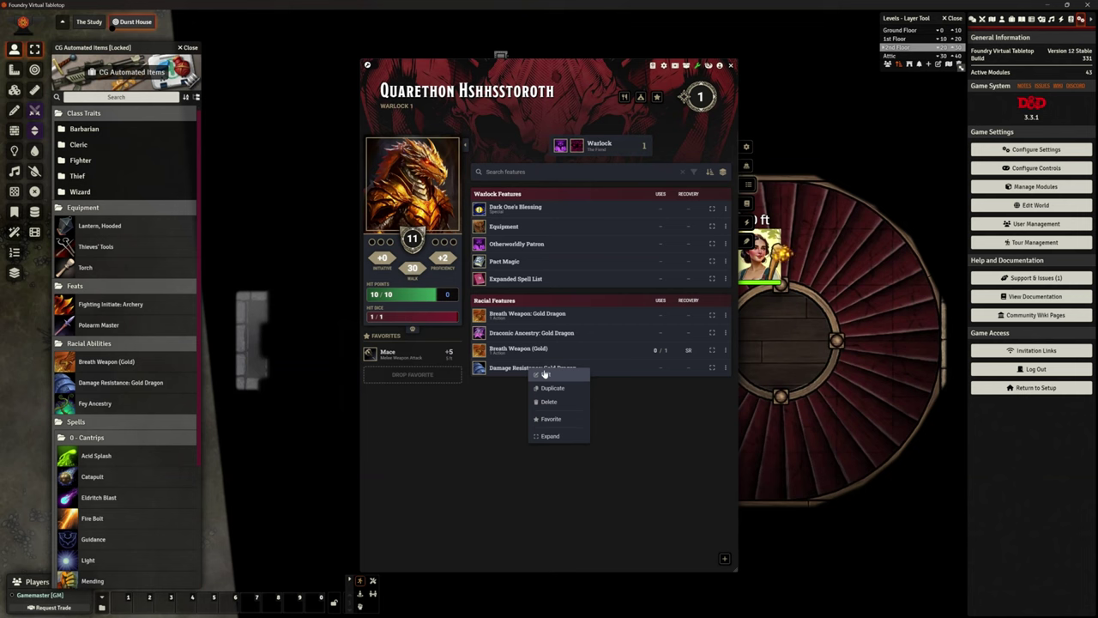
click(553, 380)
click(520, 235)
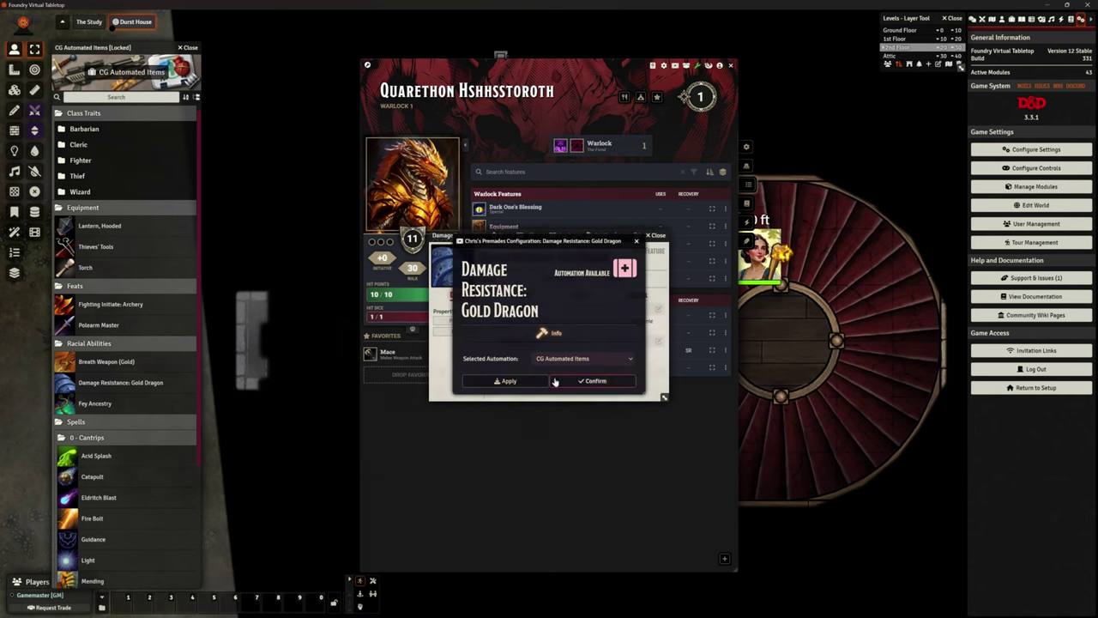
click(591, 381)
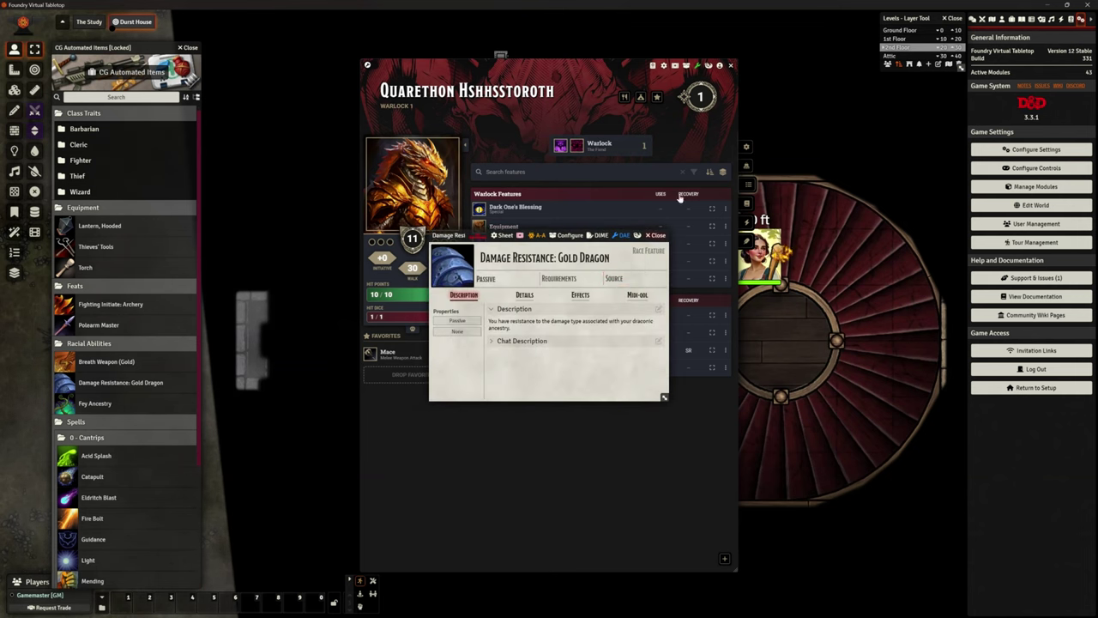
click(656, 235)
click(730, 65)
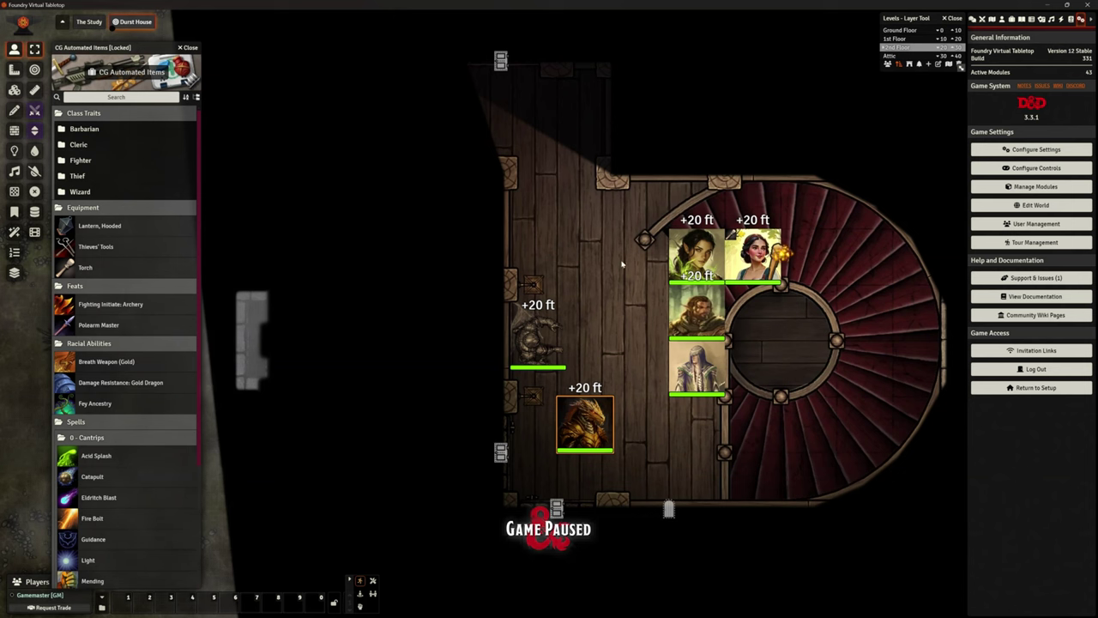
Select the wizard's token on the map and close the CG Automated Items compendium
click(685, 374)
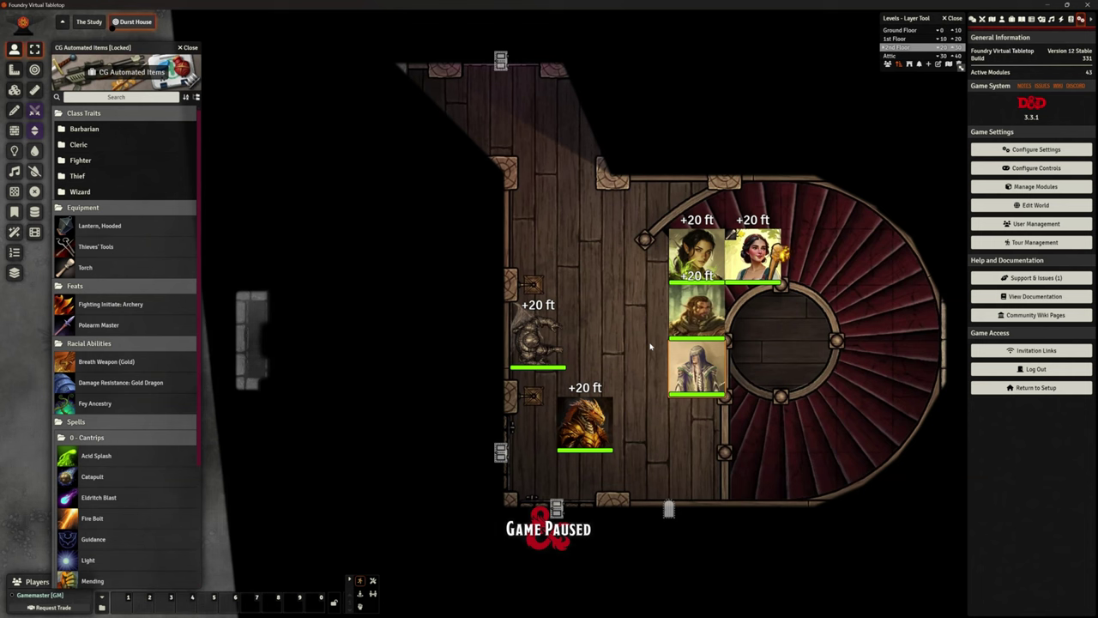
scroll(140, 360, down, 2)
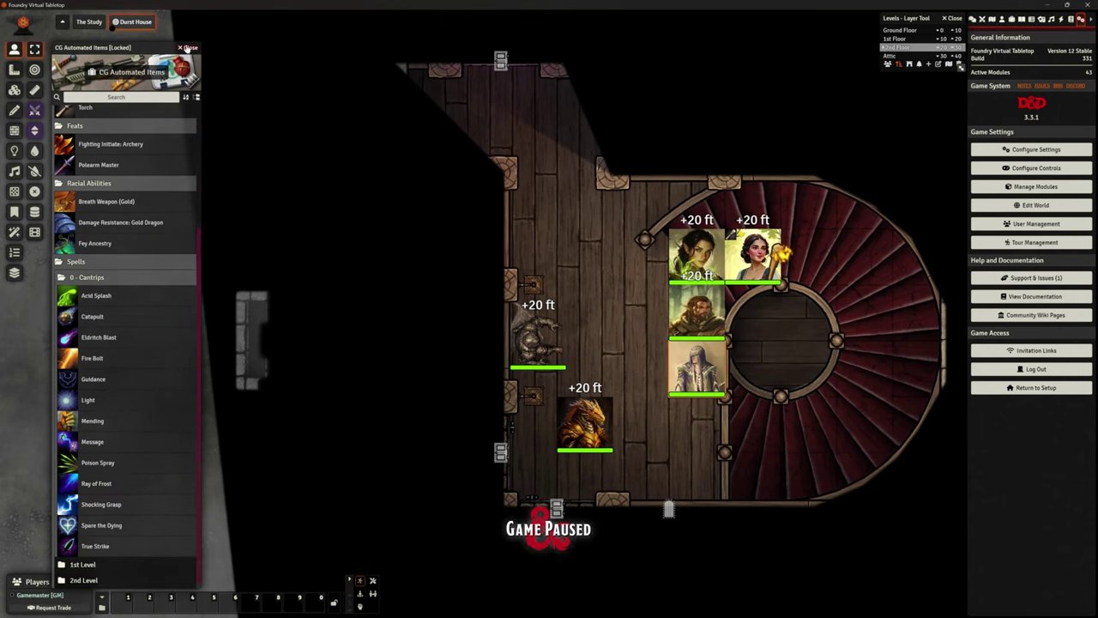
click(188, 47)
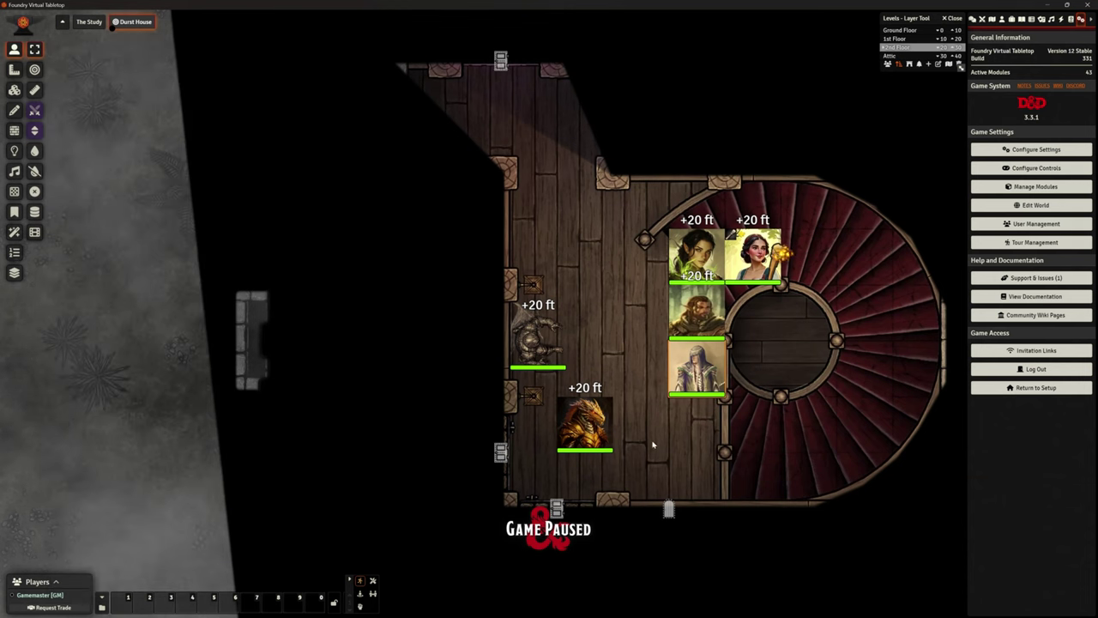
Open the wizard's Fire Bolt cantrip, confirm its automation configuration, and close the spell sheet
key(Up)
key(Right)
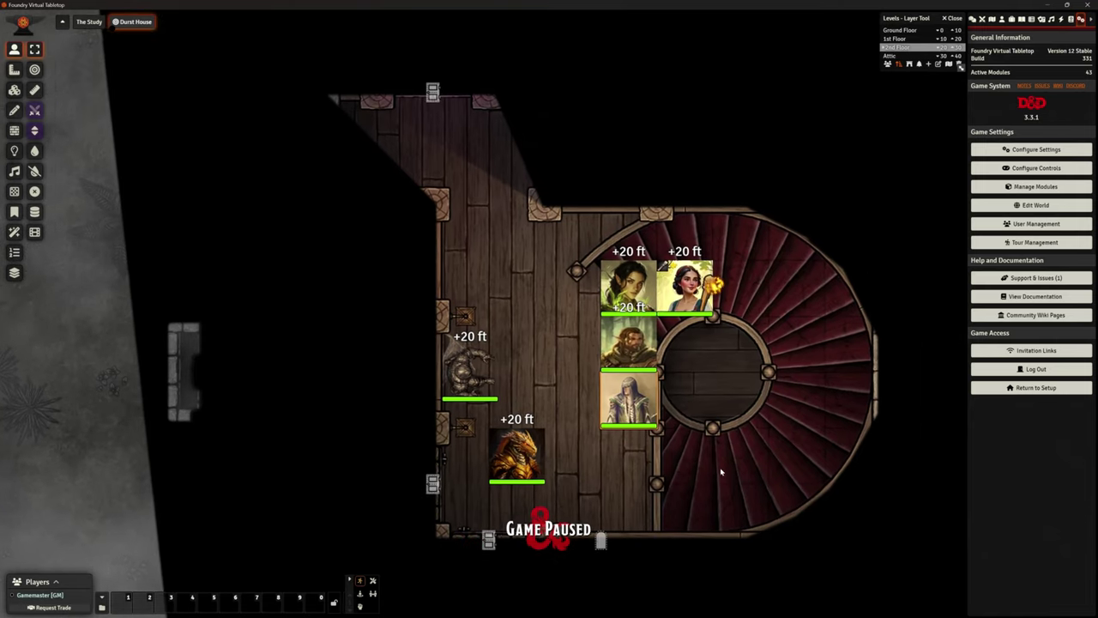
double_click(606, 415)
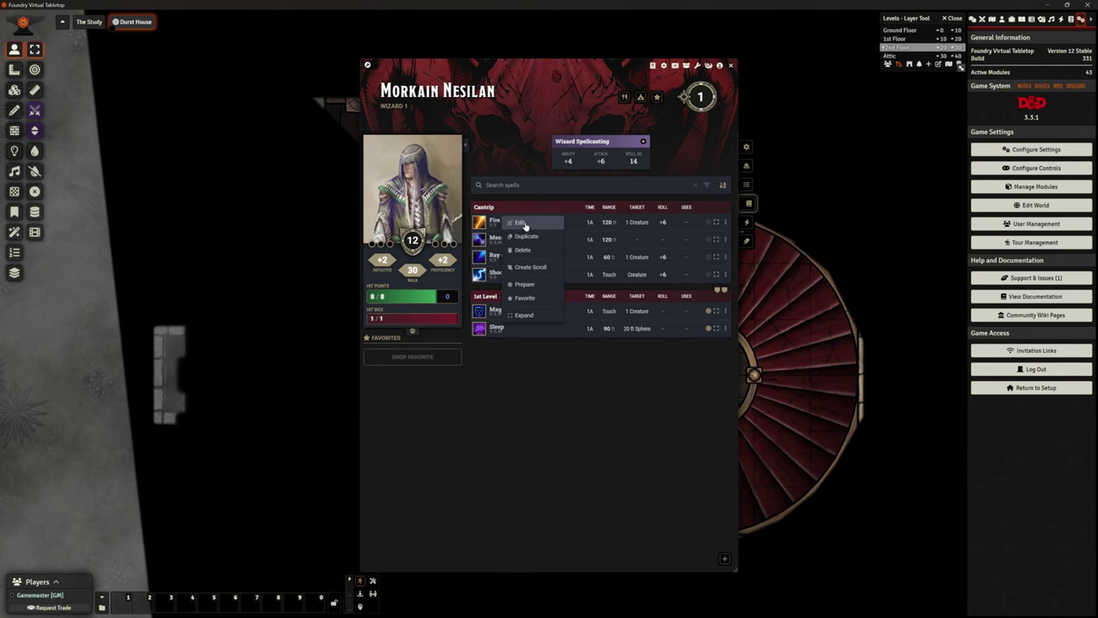
double_click(505, 222)
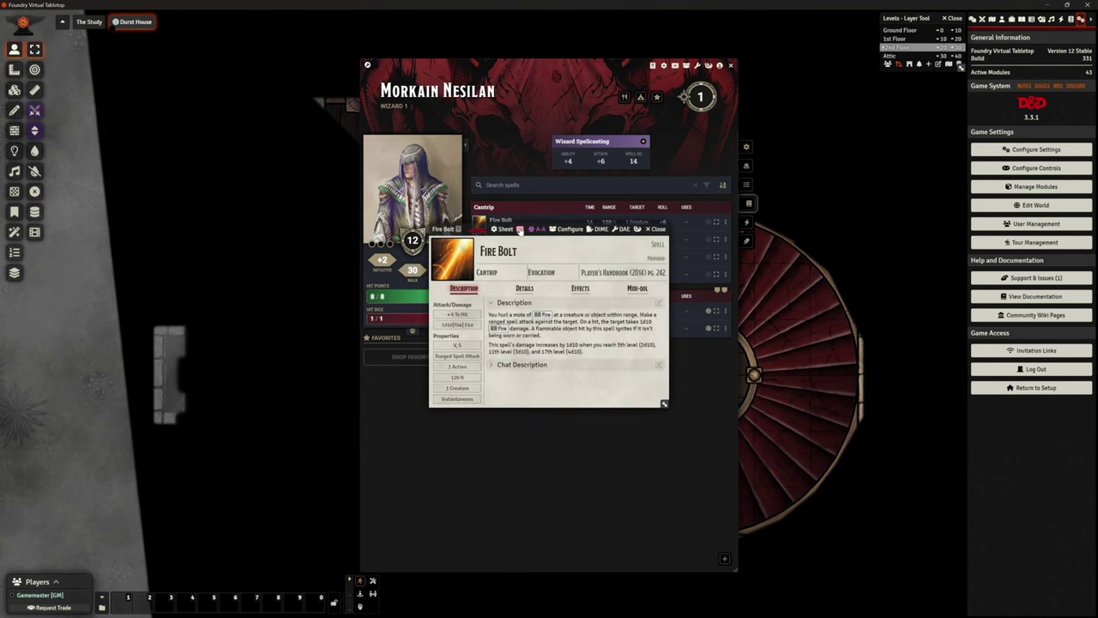
click(519, 230)
click(590, 364)
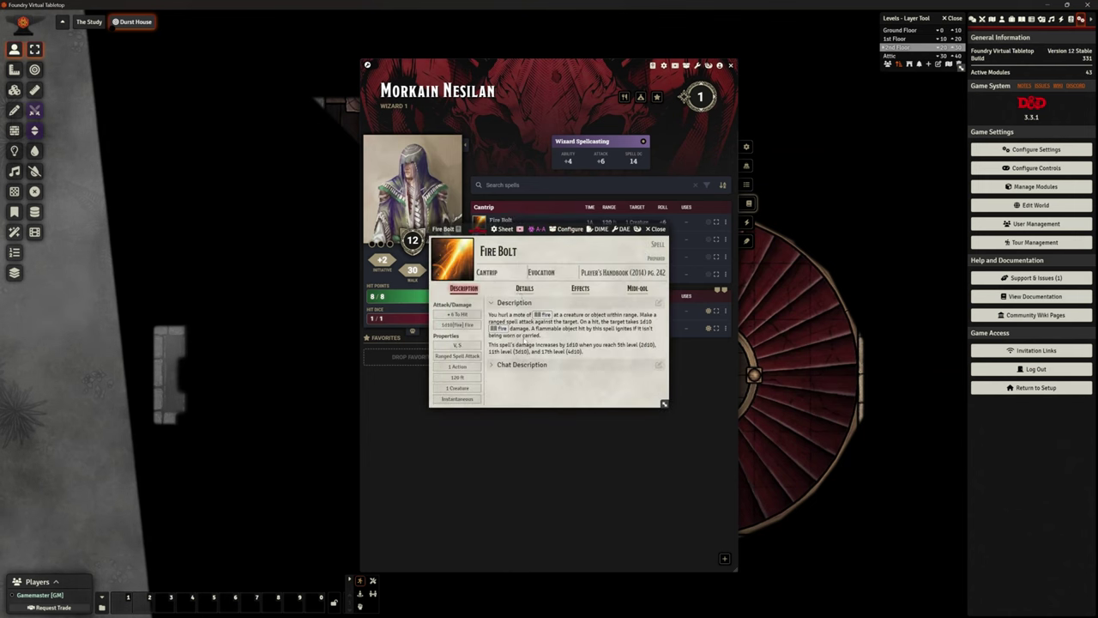
click(656, 229)
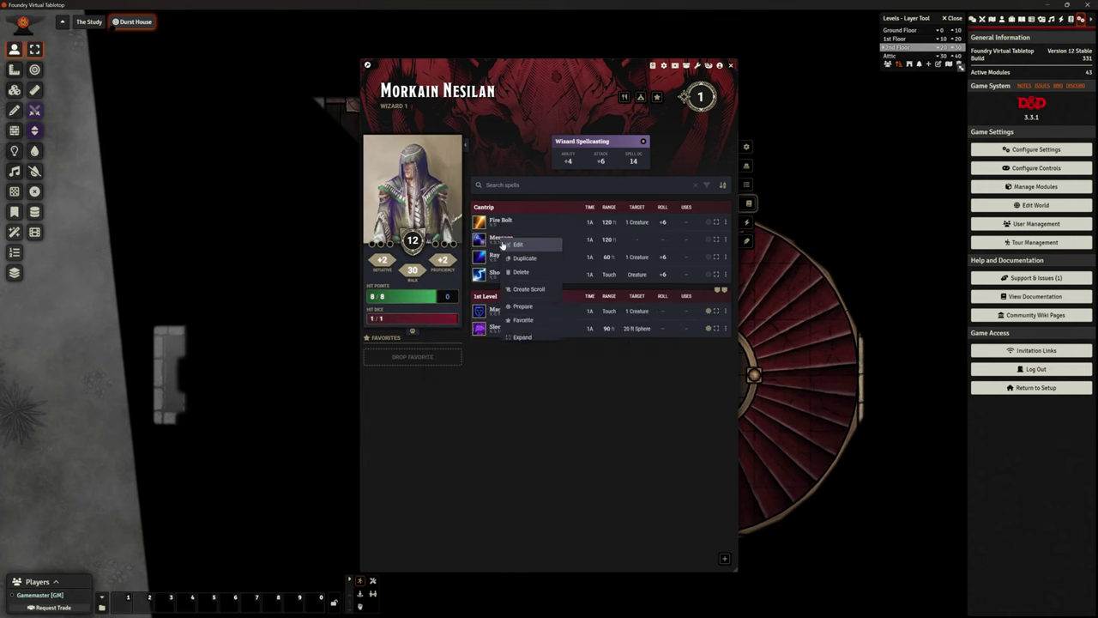
Check the selected automation source of the wizard's Ray of Frost cantrip, and close the spell sheet
right_click(501, 256)
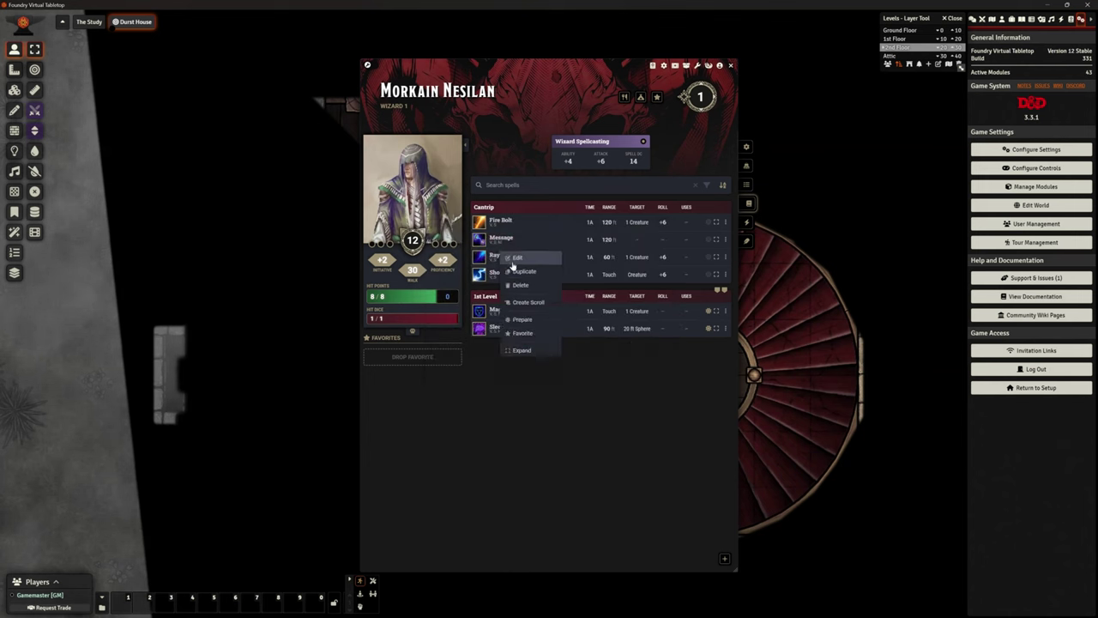
click(515, 266)
click(520, 230)
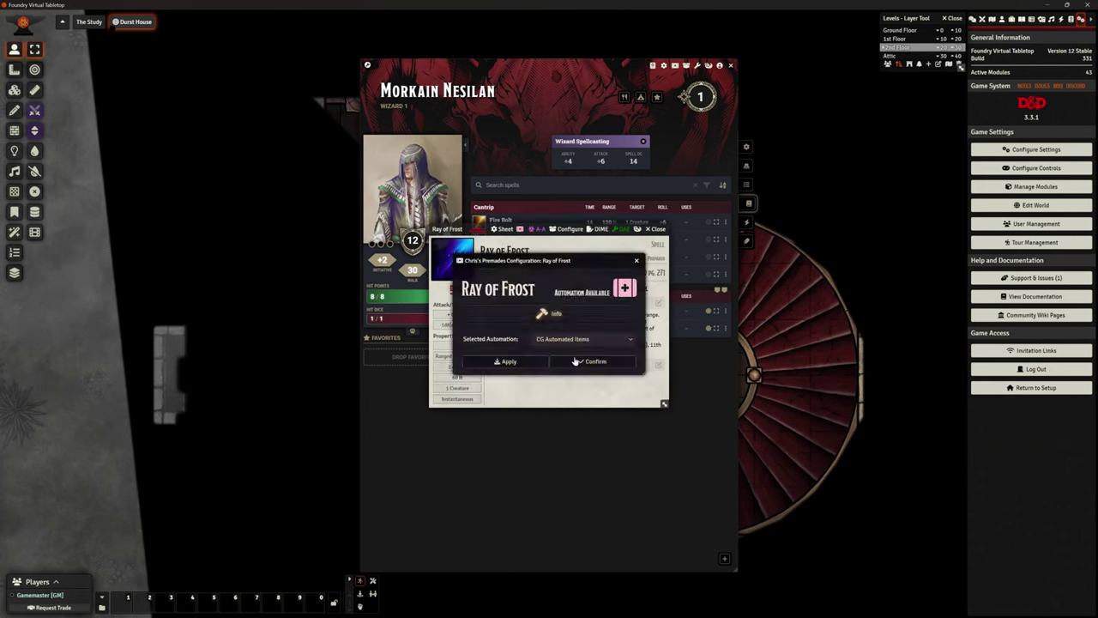
click(636, 260)
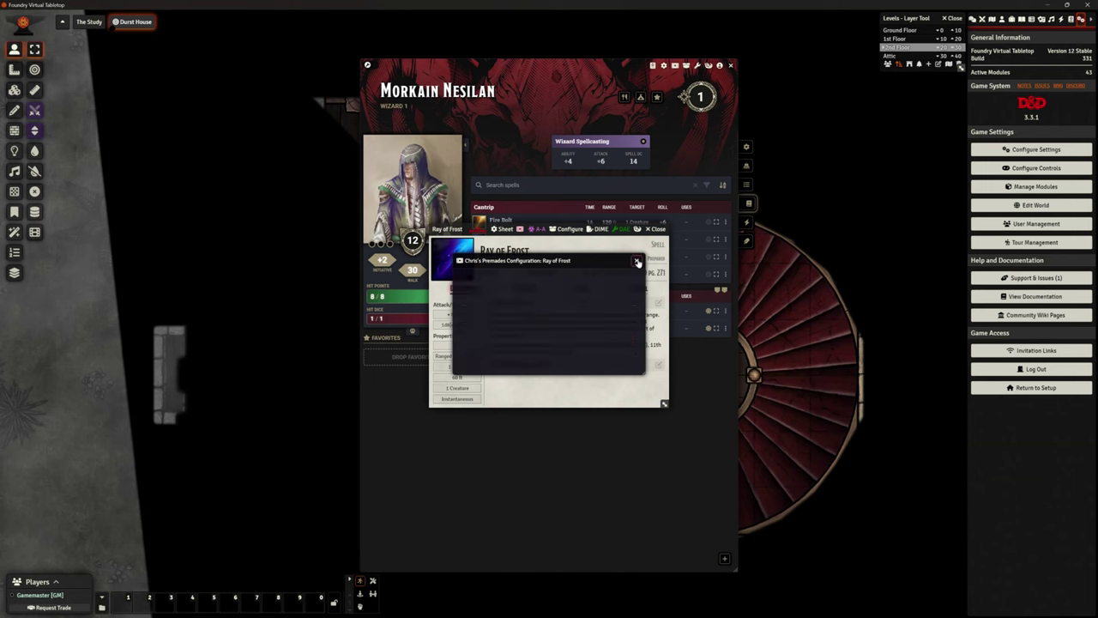
click(654, 229)
Update all of the wizard's available automations, review the Sleep spell, and close the character sheet
click(675, 66)
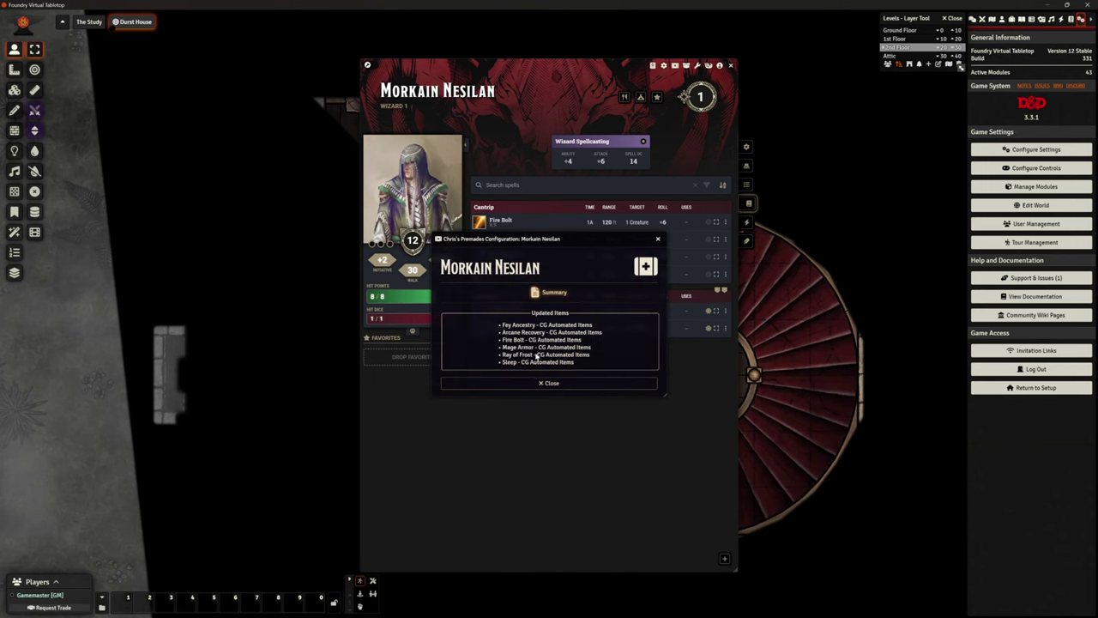
click(550, 383)
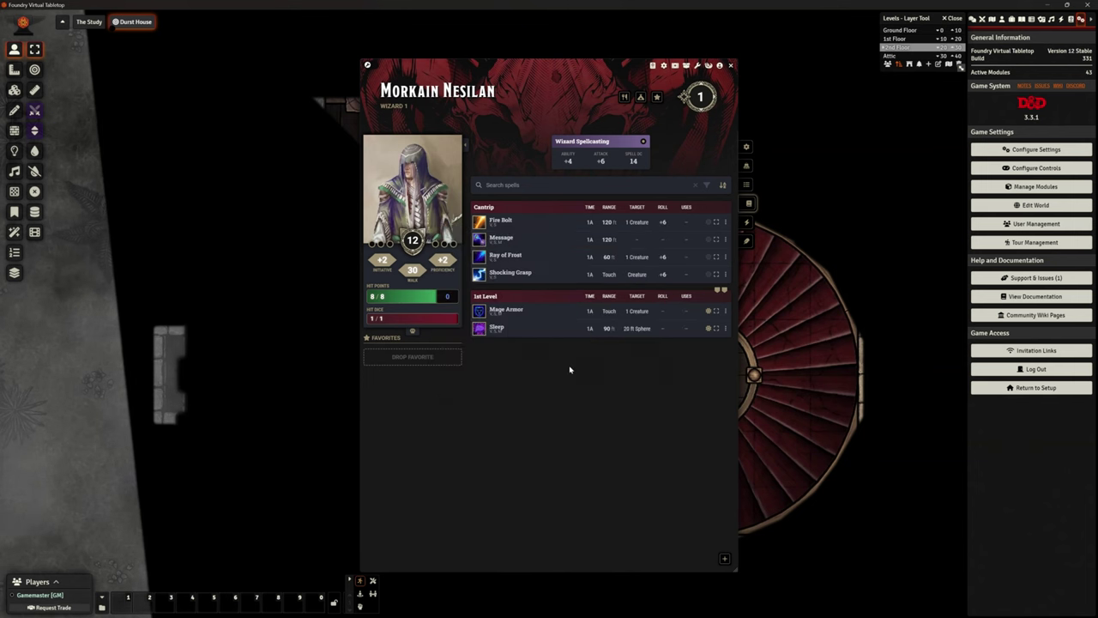
right_click(516, 331)
click(524, 350)
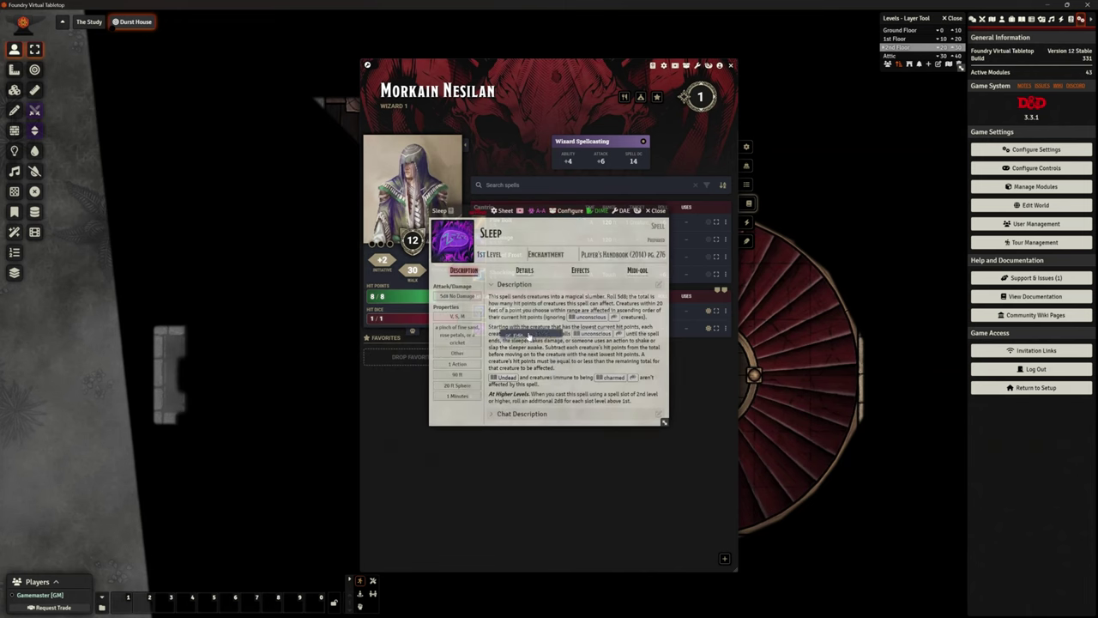
click(656, 212)
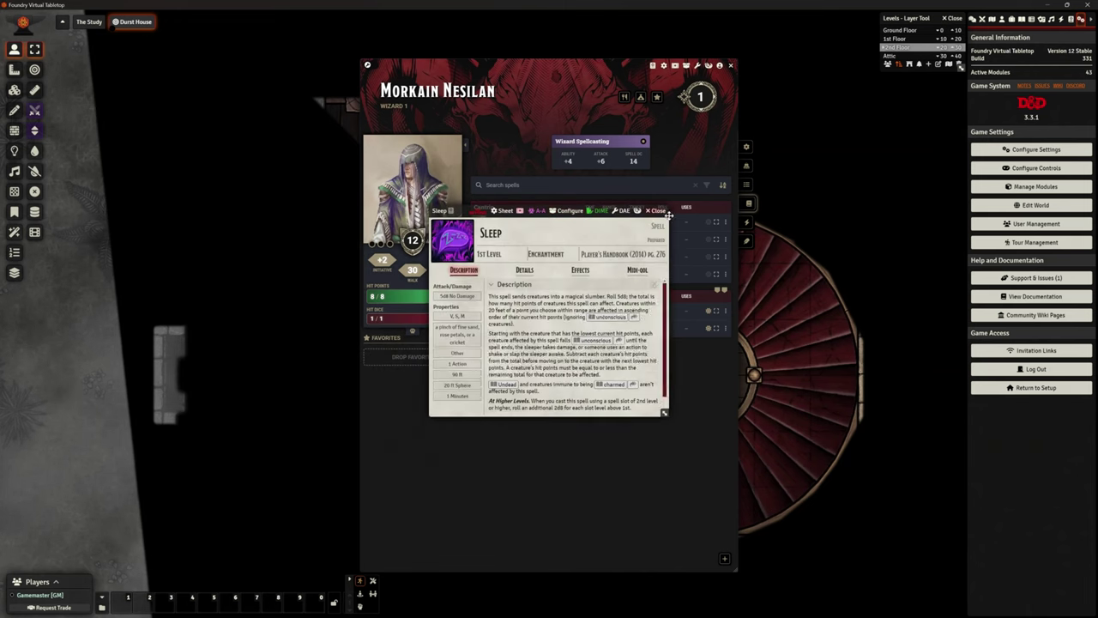
click(731, 67)
Update all available automations on the ranger, review the summary, and close the character sheet
double_click(613, 351)
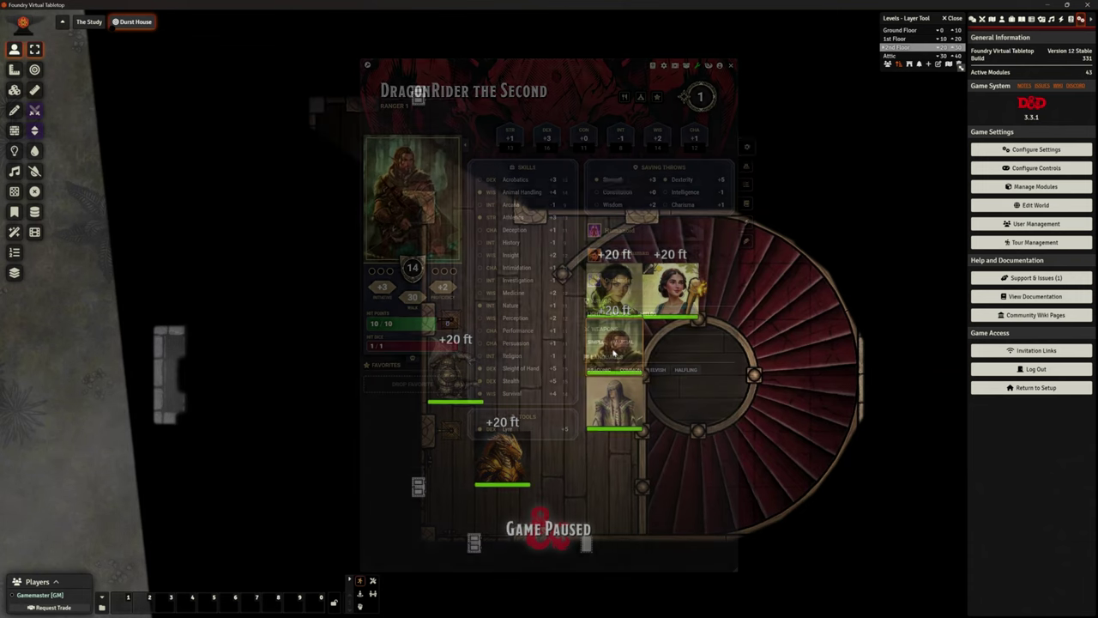
click(676, 69)
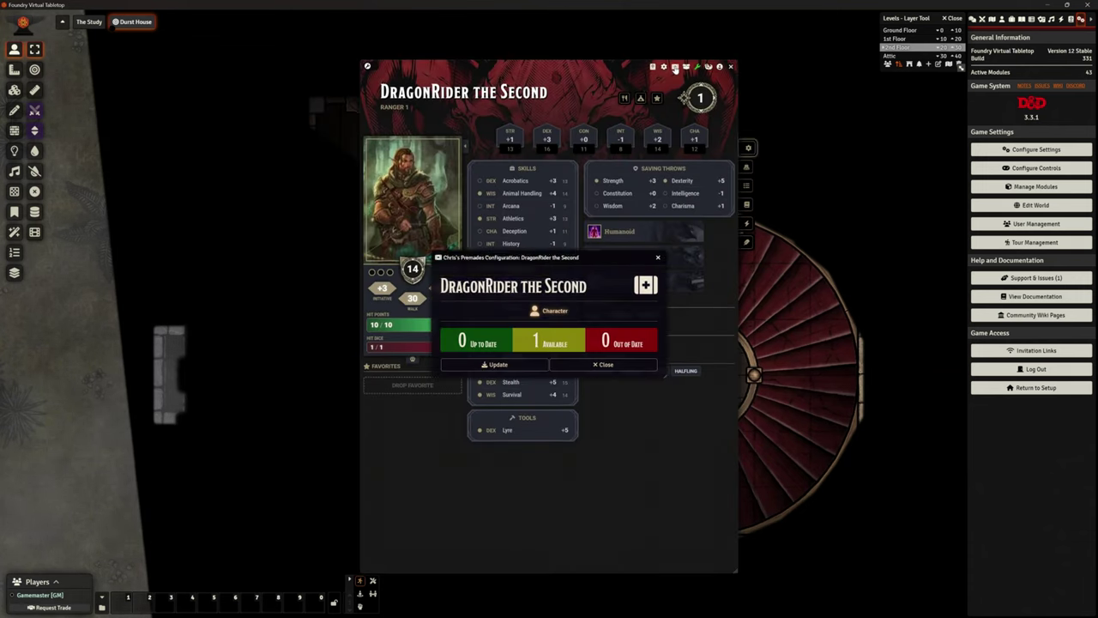
click(549, 366)
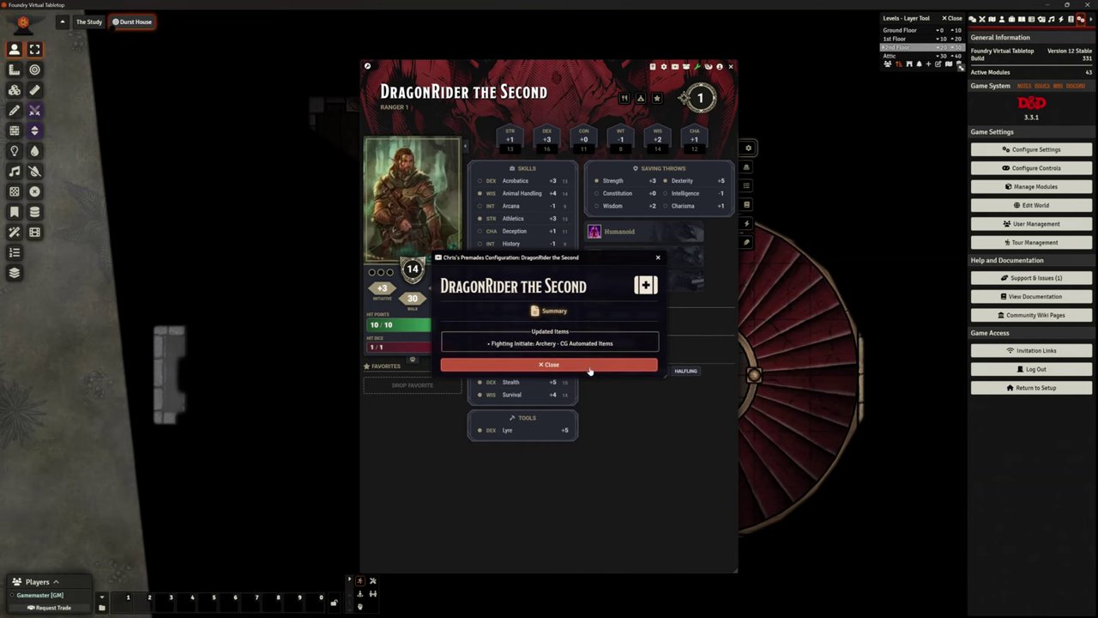
click(549, 364)
click(730, 66)
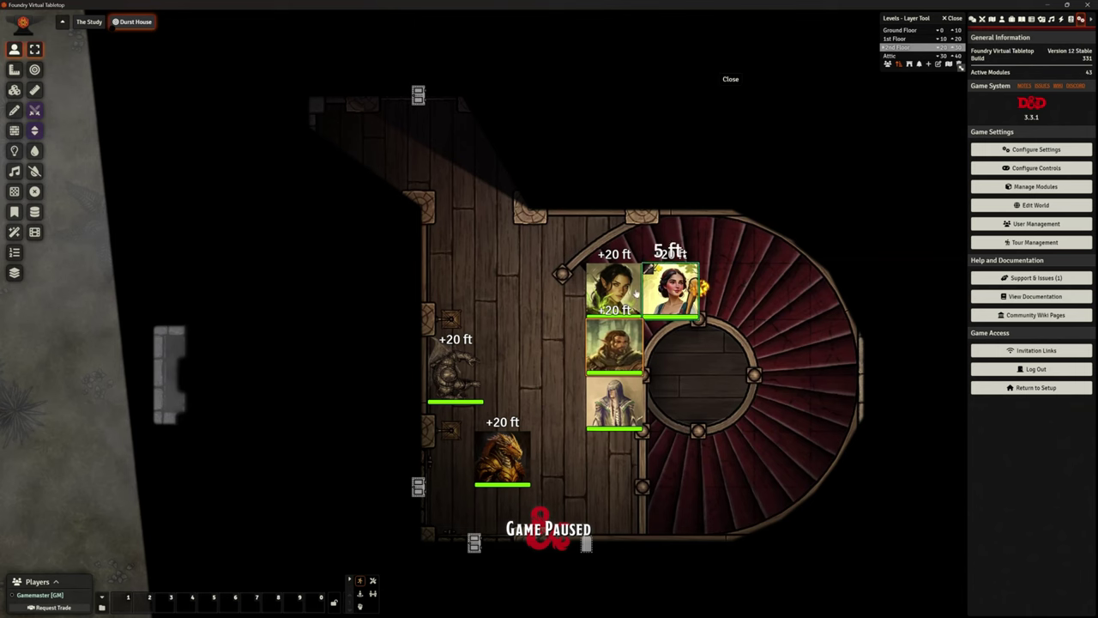
Update all available automations on the sorcerer, review the summary, and close the character sheet
double_click(618, 288)
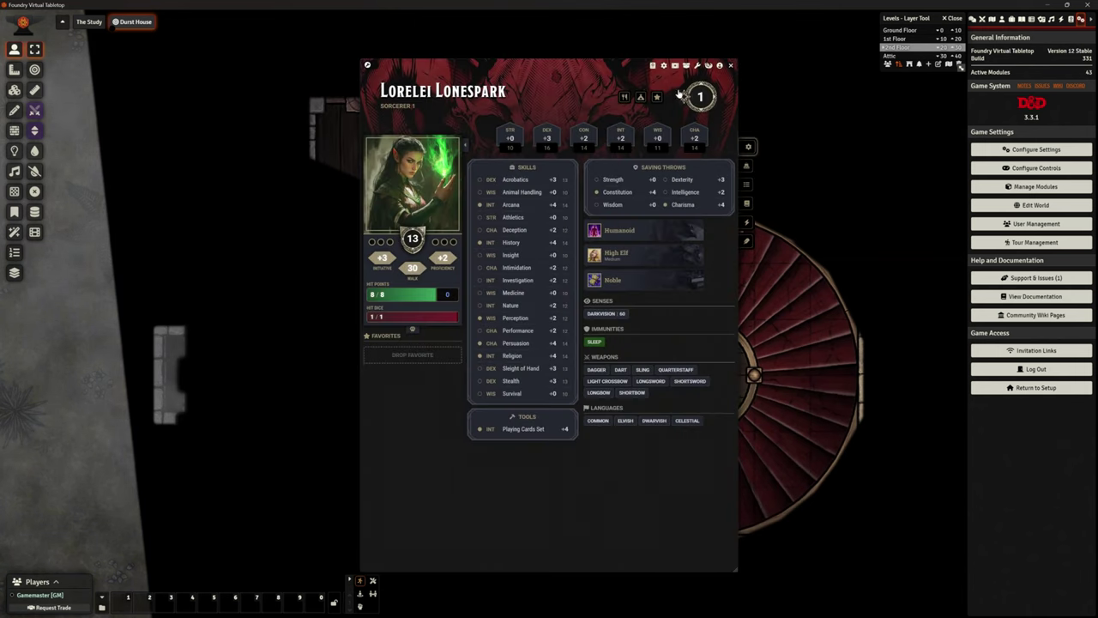
click(686, 66)
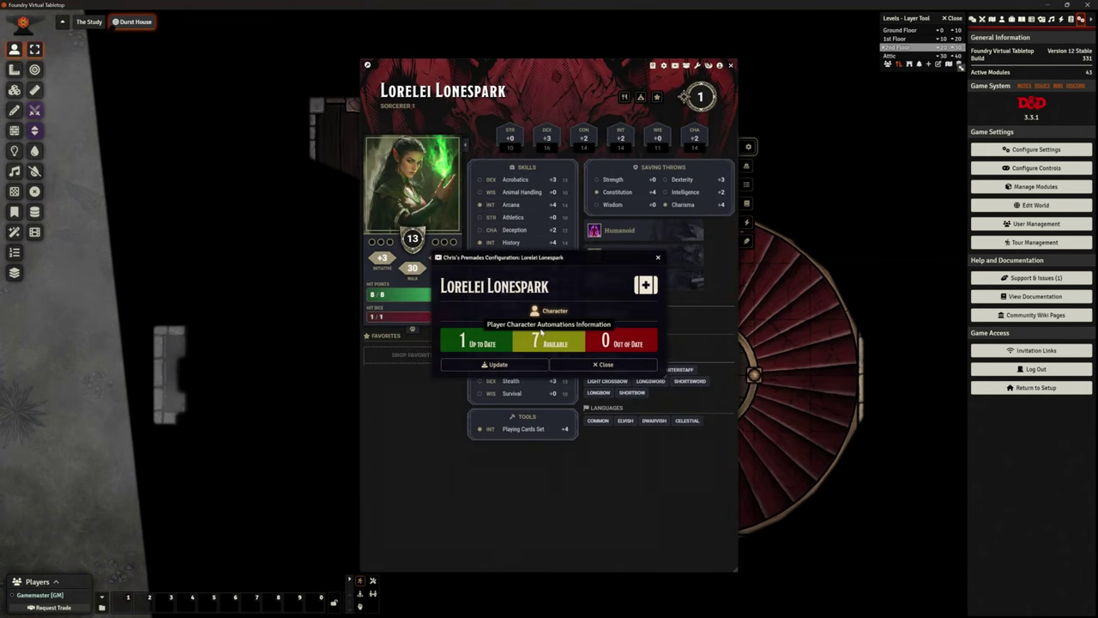
click(496, 364)
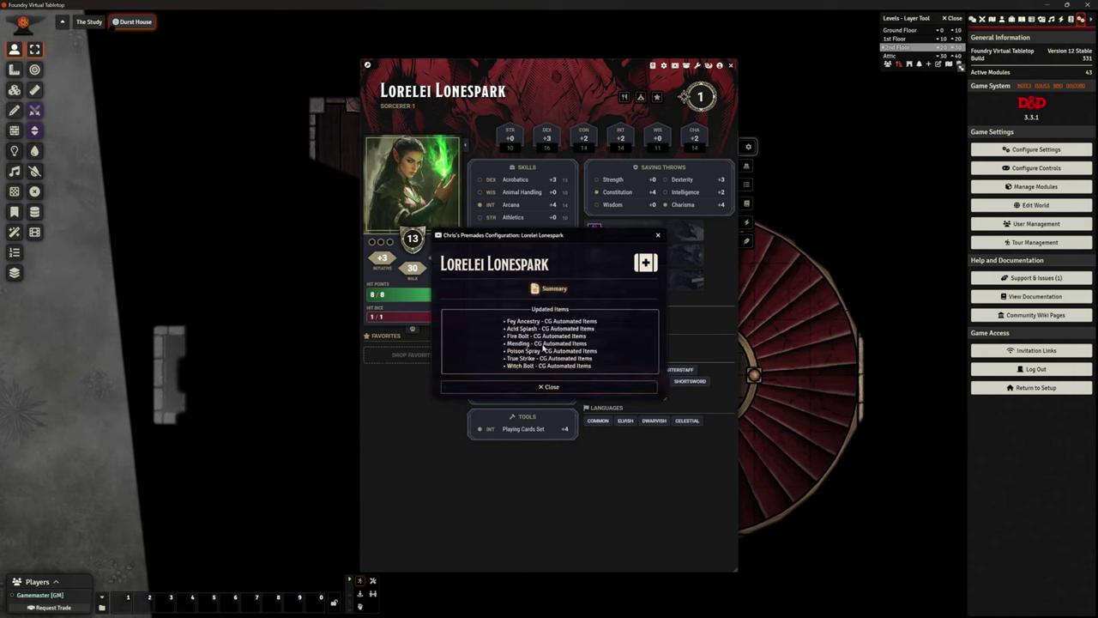
click(540, 386)
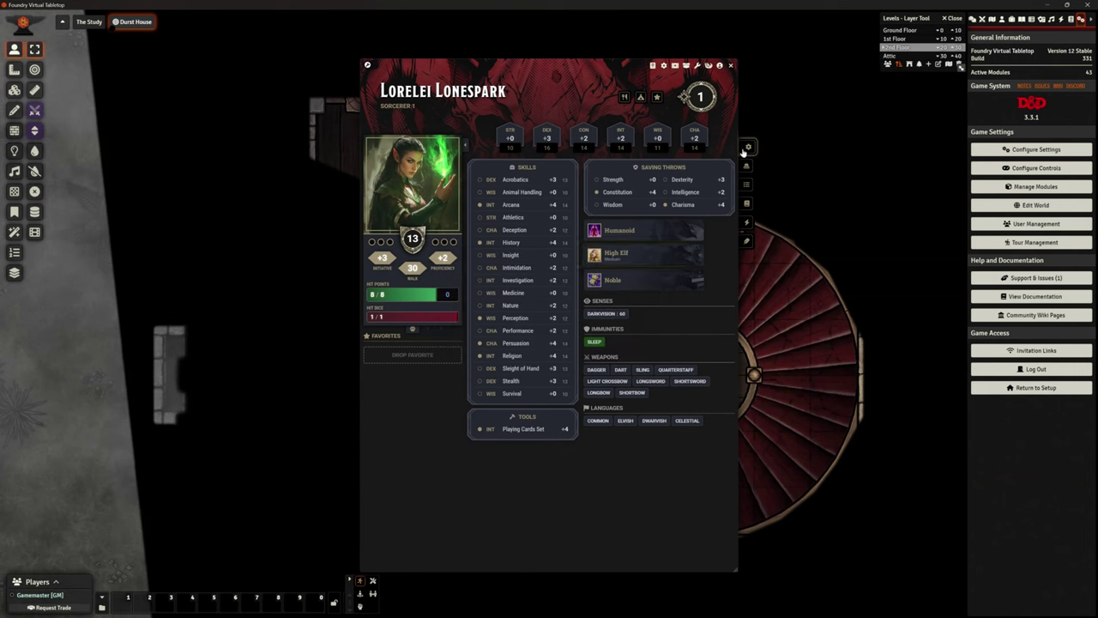
click(730, 65)
Open the druid's sheet, update all available automations, and dismiss the summary
double_click(666, 289)
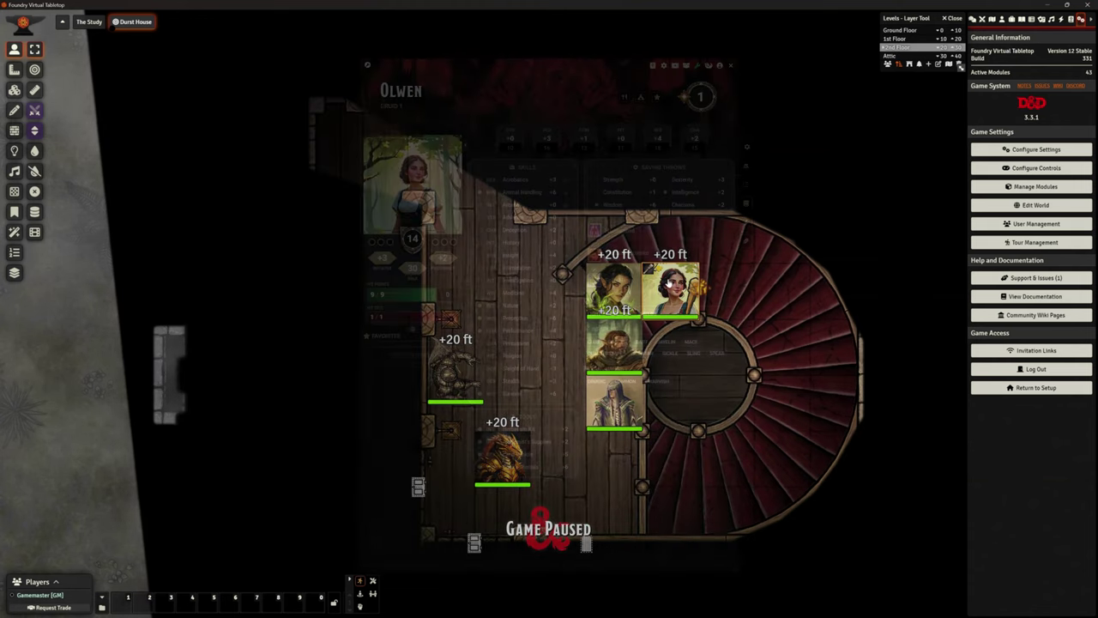
click(675, 66)
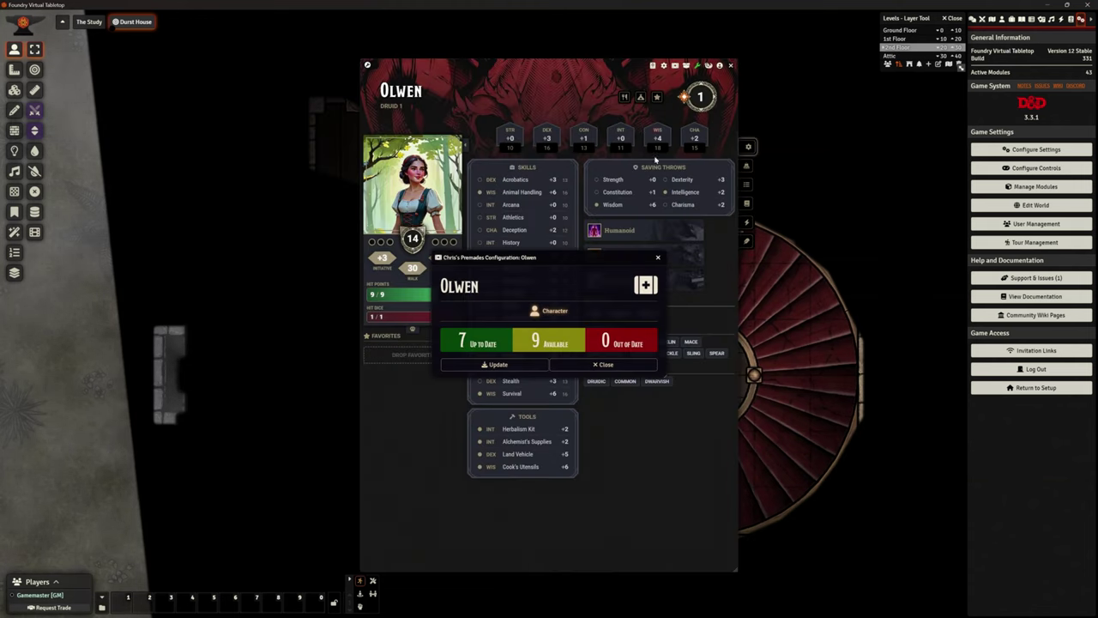
click(516, 365)
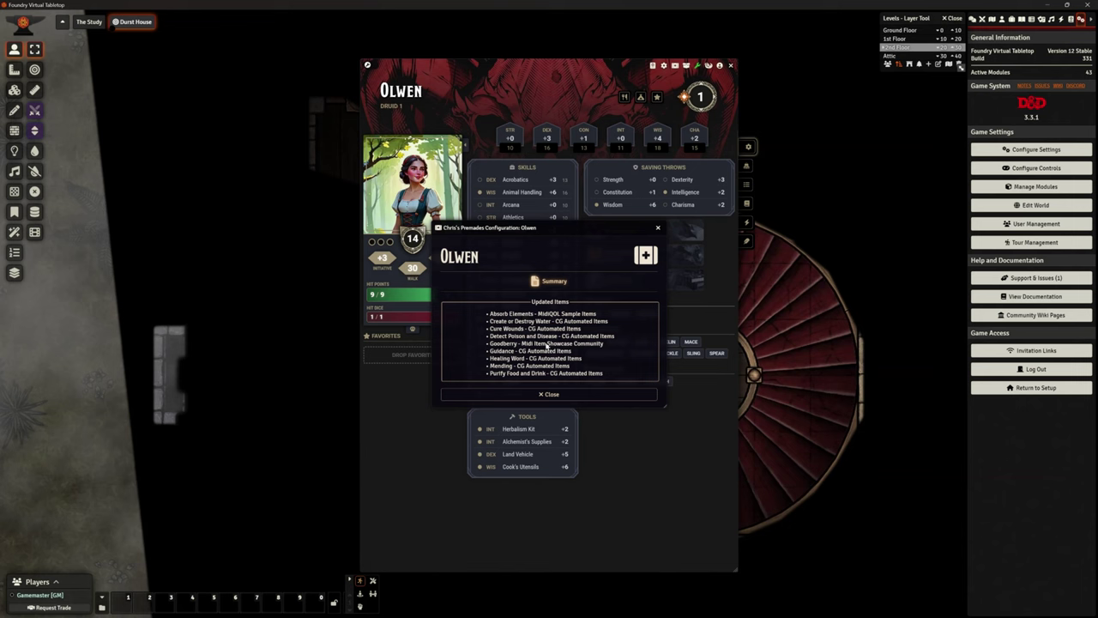
click(551, 394)
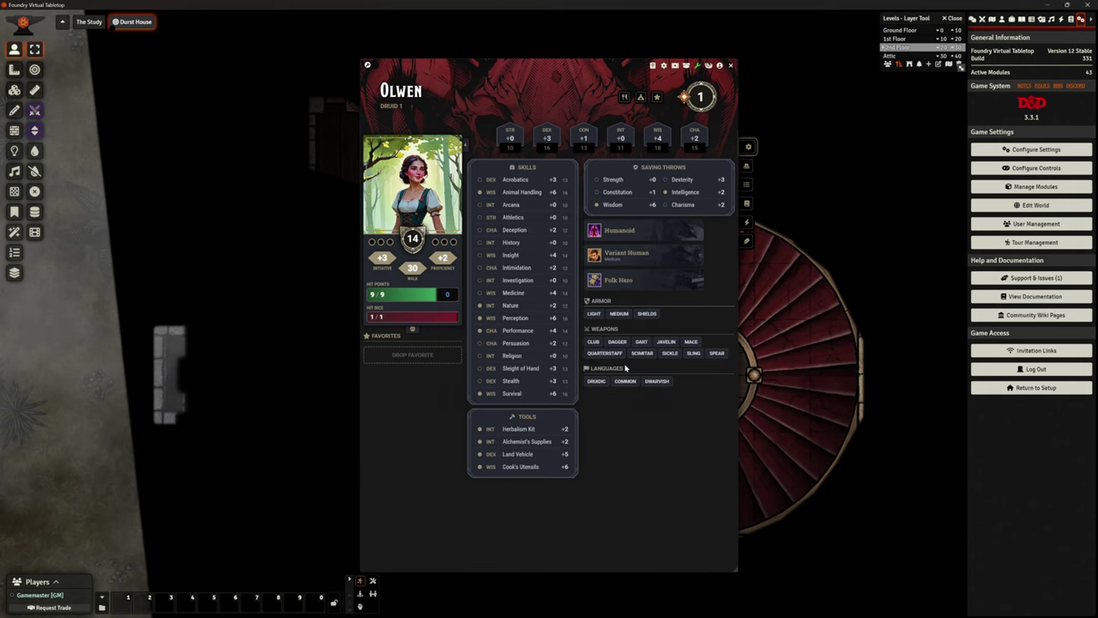
Apply the CG Automated Items automation to the druid's Goodberry spell, confirm it, and close the spell
click(746, 203)
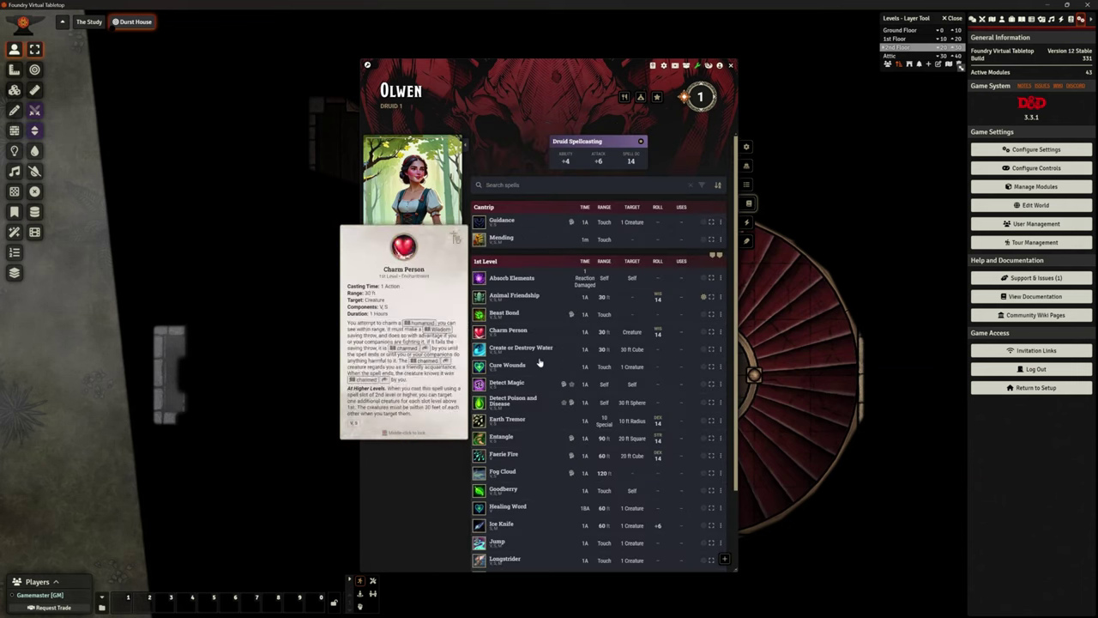
right_click(517, 490)
click(542, 495)
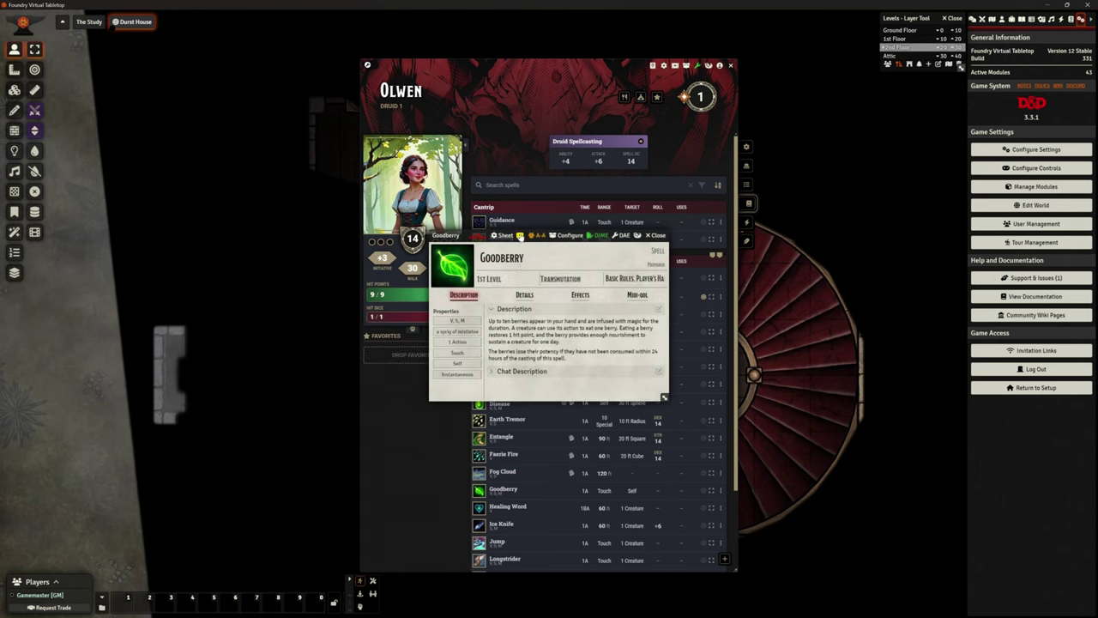
click(519, 236)
click(586, 339)
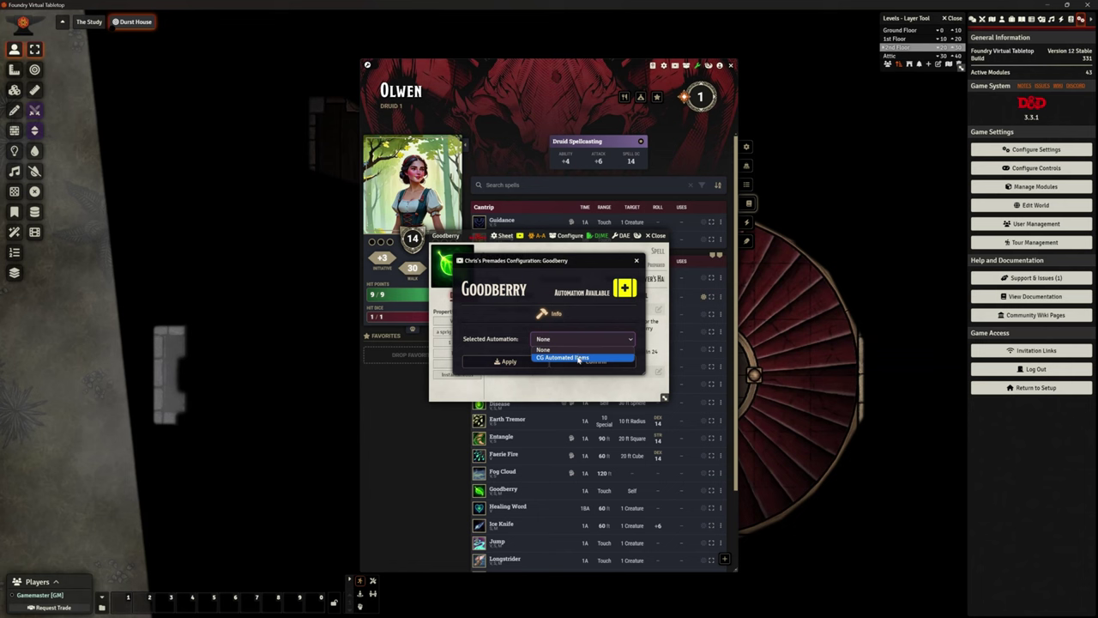
click(580, 359)
click(506, 361)
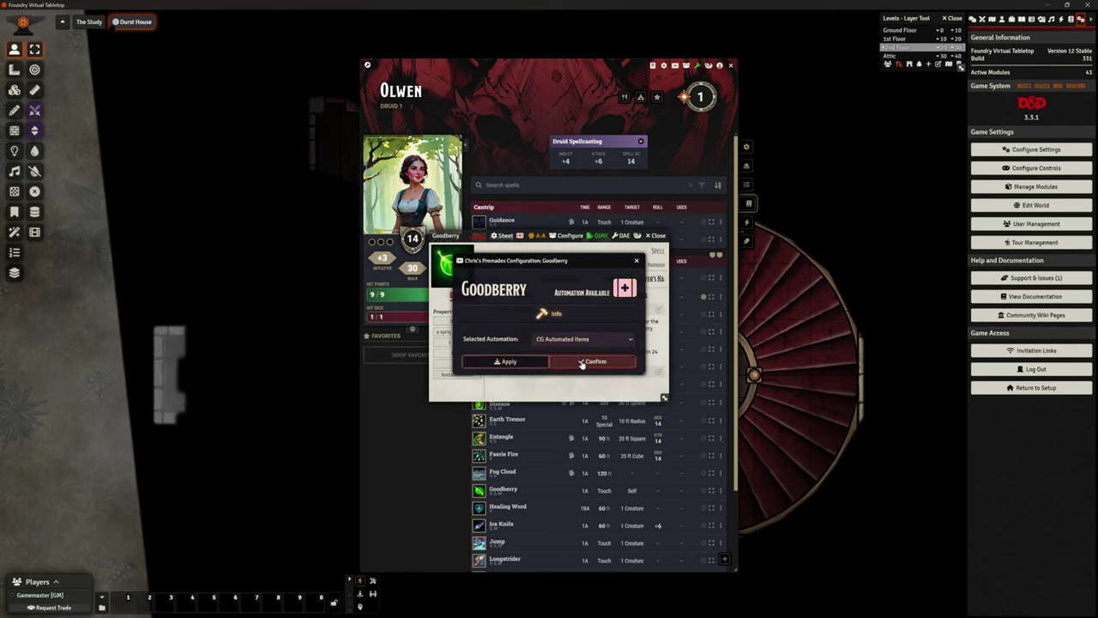
click(592, 361)
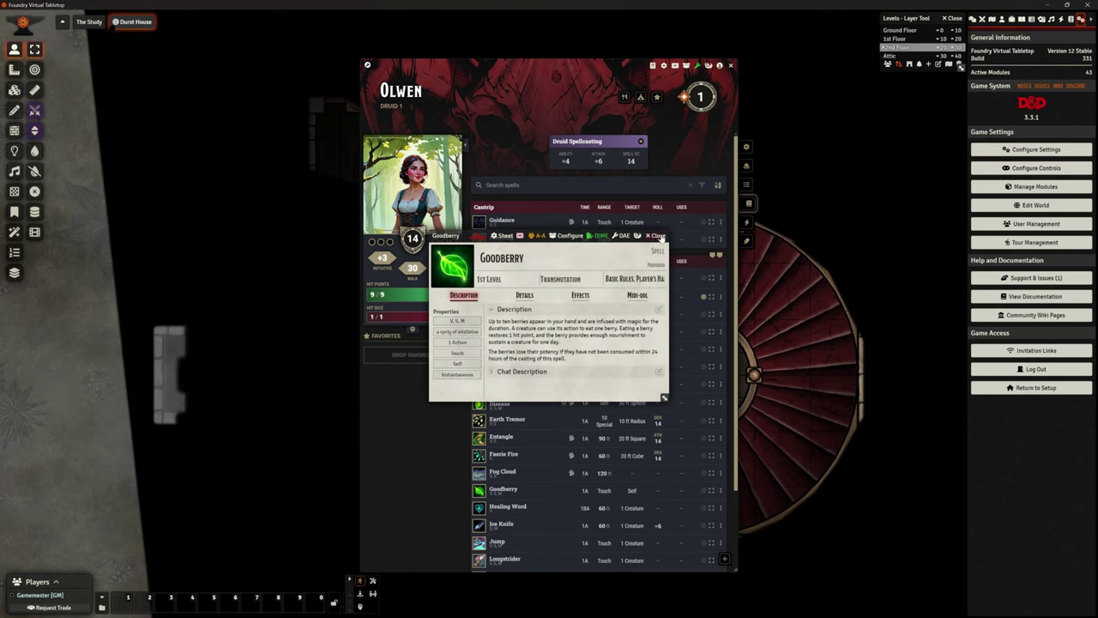
click(657, 236)
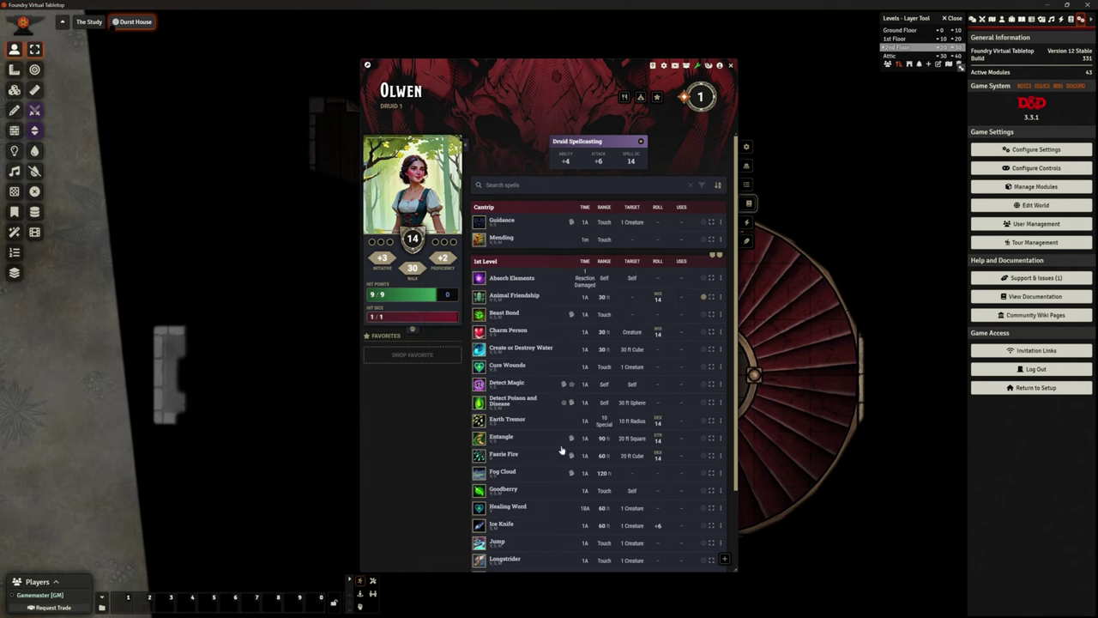
Apply the CG Automated Items automation to the druid's Absorb Elements spell and close the spell
right_click(532, 280)
click(538, 289)
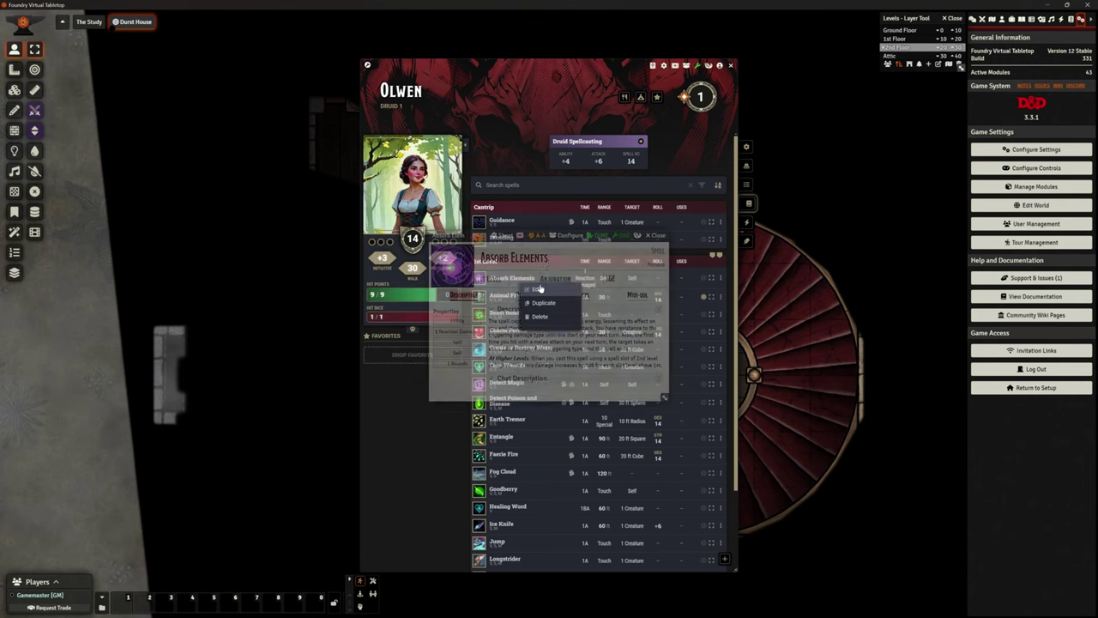
click(519, 236)
click(552, 348)
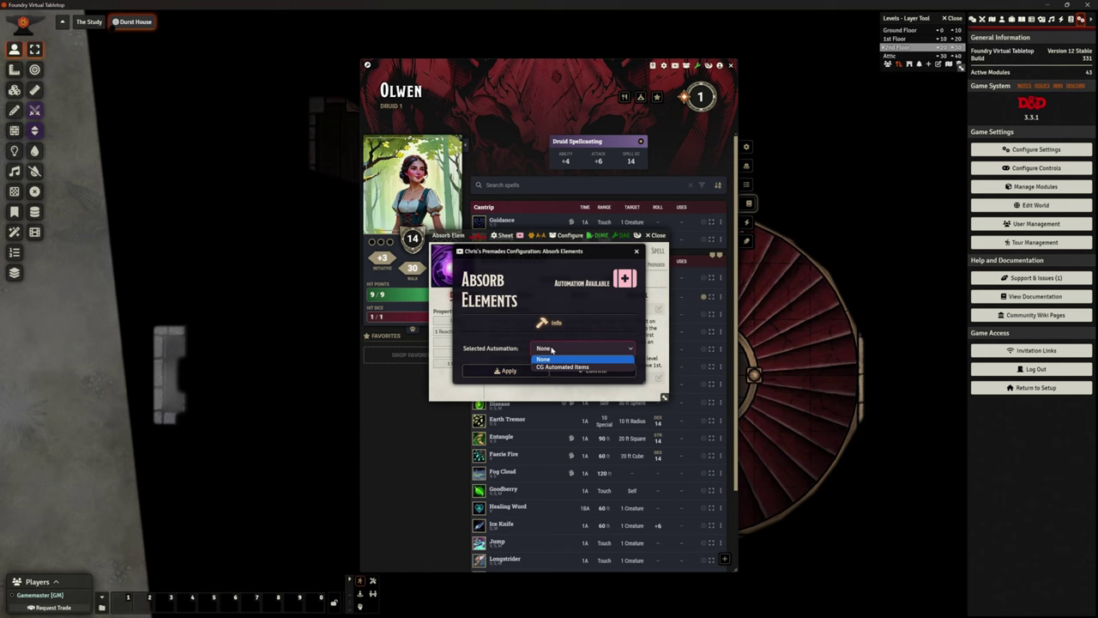
click(557, 361)
click(532, 371)
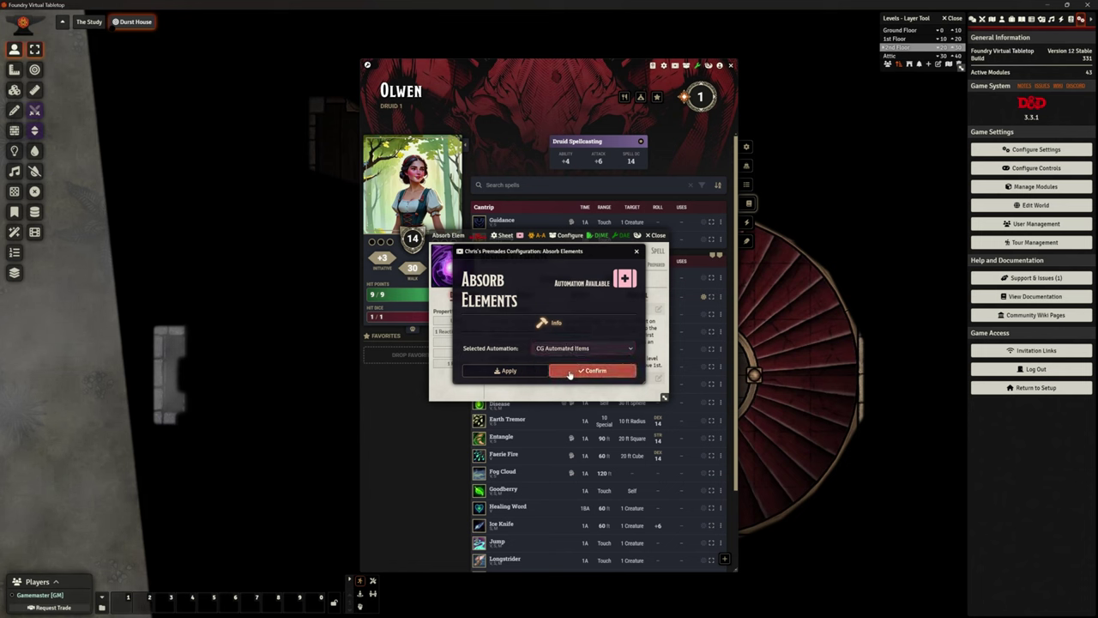
click(658, 235)
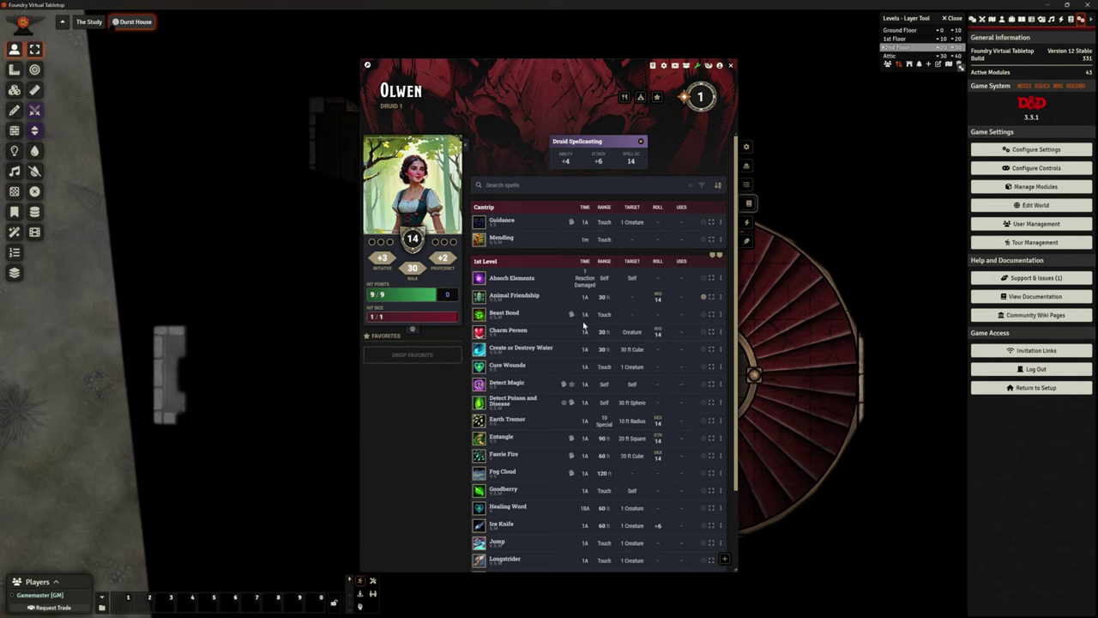
Recheck the automation selected for Absorb Elements, and close the spell and the druid's character sheet
click(513, 278)
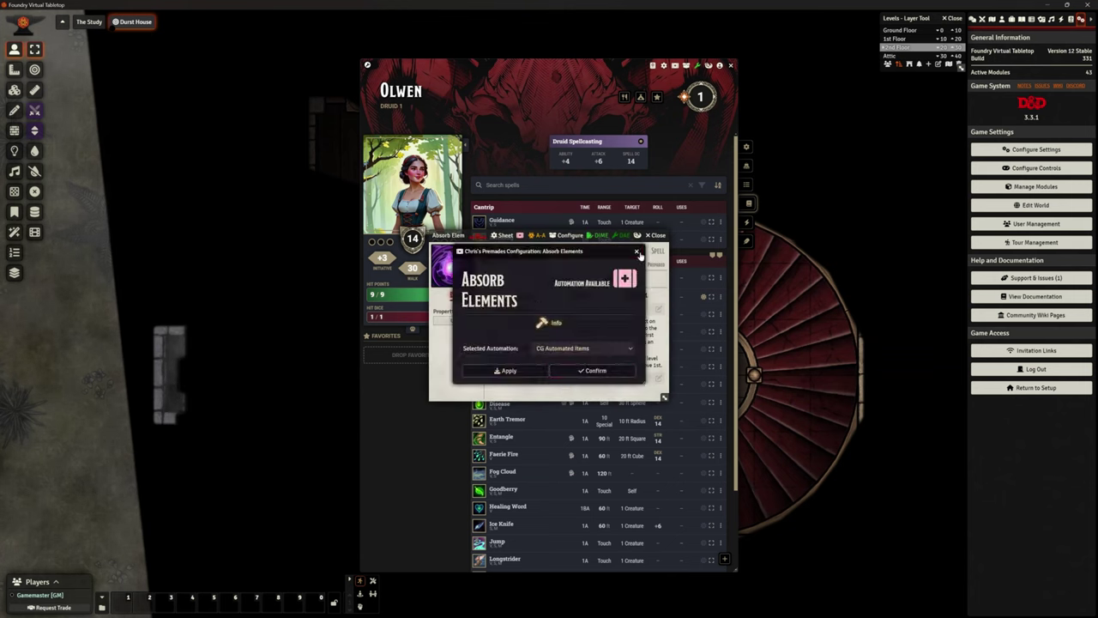
click(637, 251)
click(656, 235)
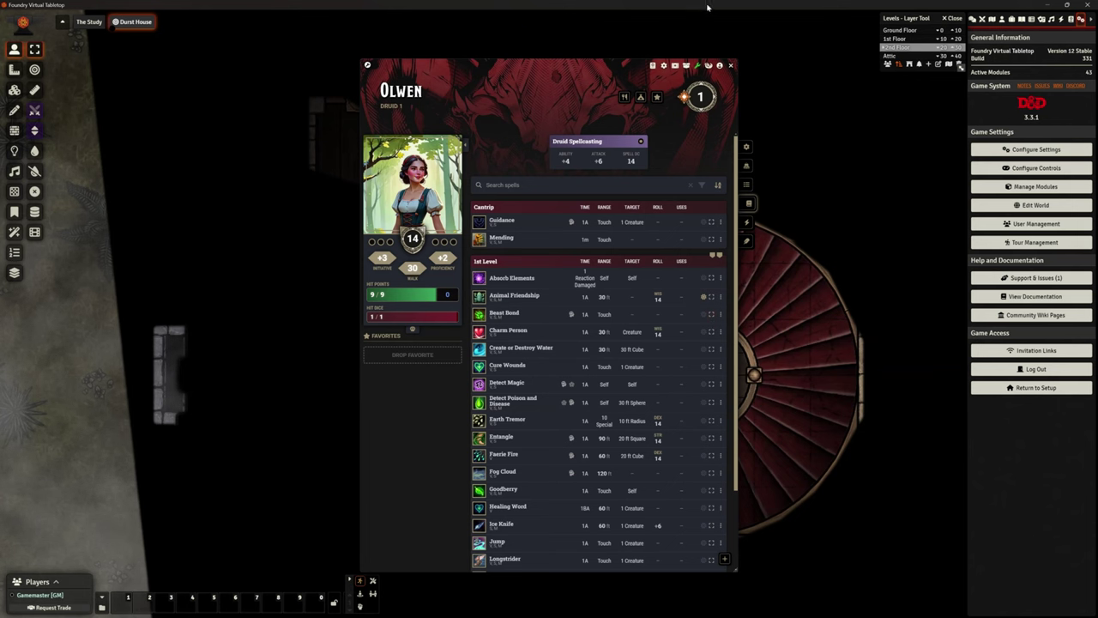
click(731, 66)
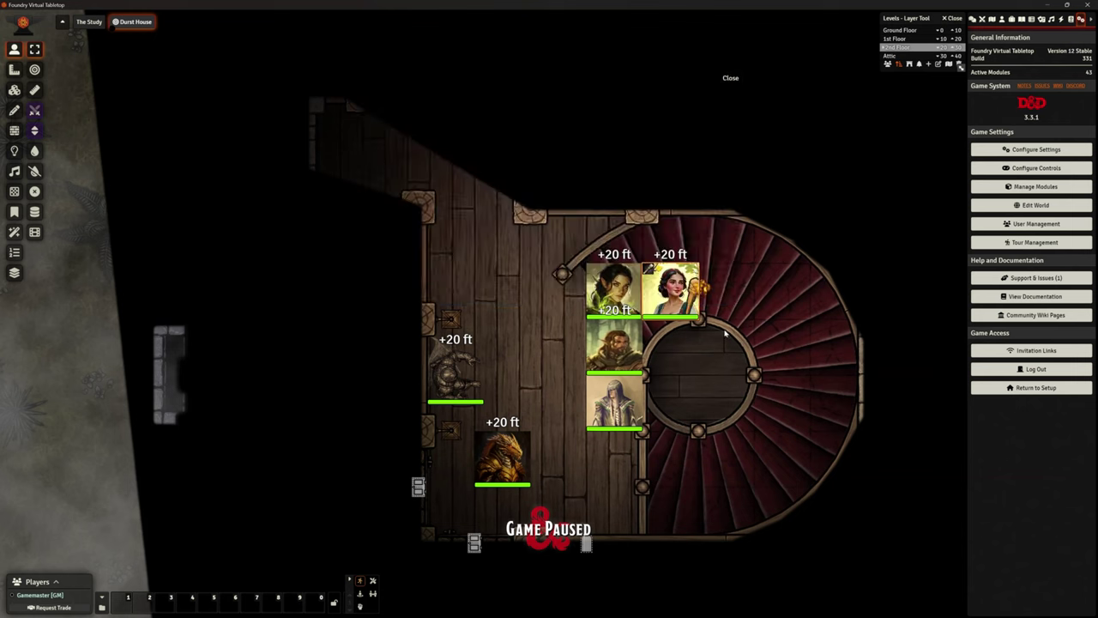